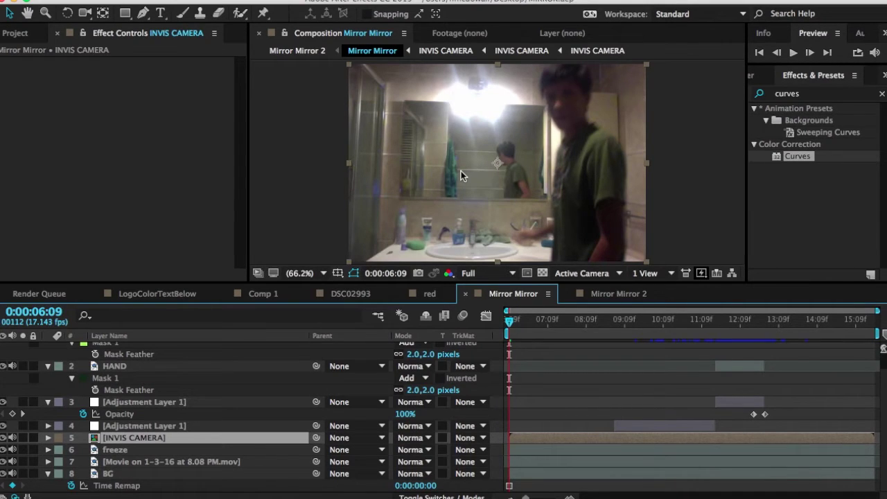
Step: Hide the INVIS CAMERA layer and zoom to 200% on the laptop in the mirror
left_click(3, 438)
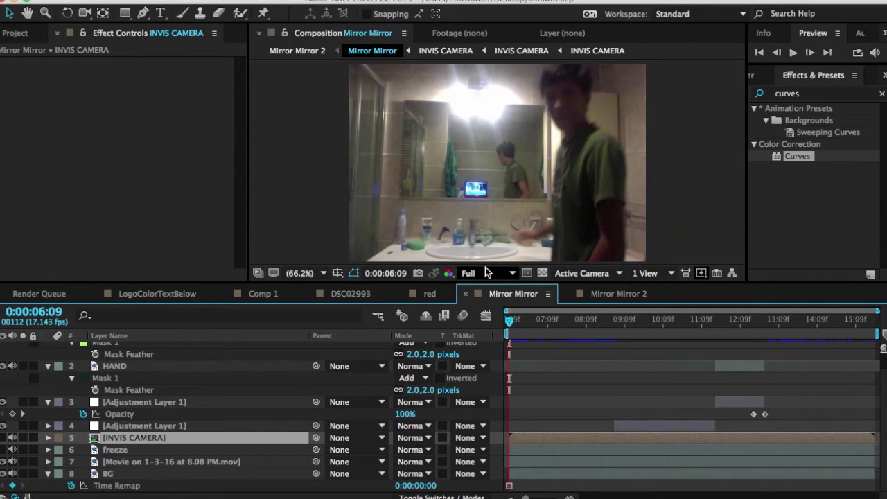
key("slash")
key("period")
key("h")
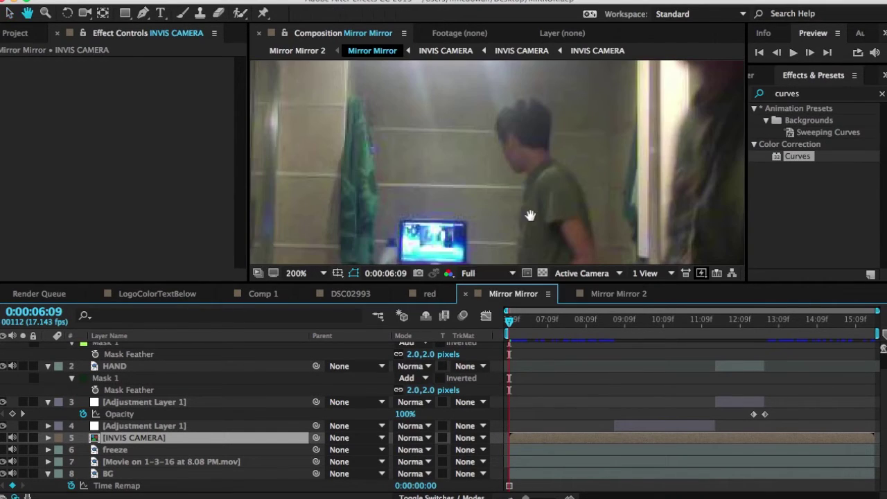
left_click_drag(530, 214, 574, 148)
key("v")
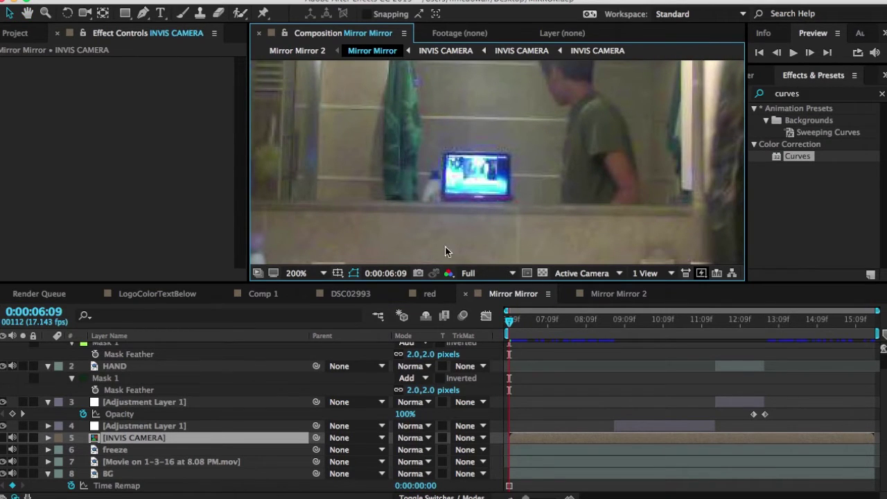
Step: Compare the INVIS CAMERA and freeze layers by toggling their visibility, then fit the comp in the viewer
left_click(3, 438)
left_click(3, 449)
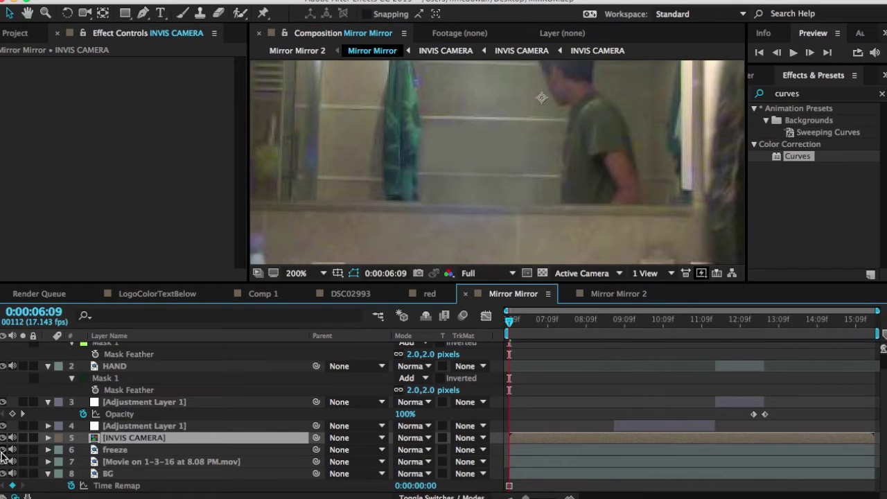
left_click(127, 450)
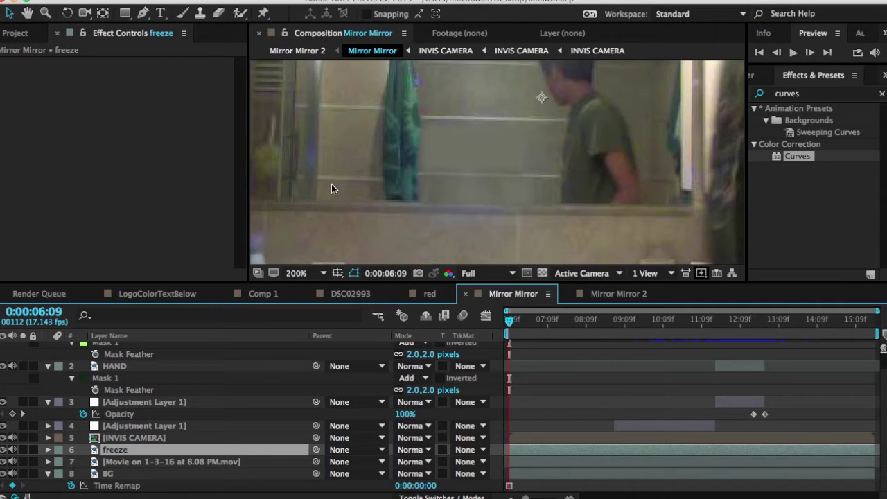
left_click(3, 437)
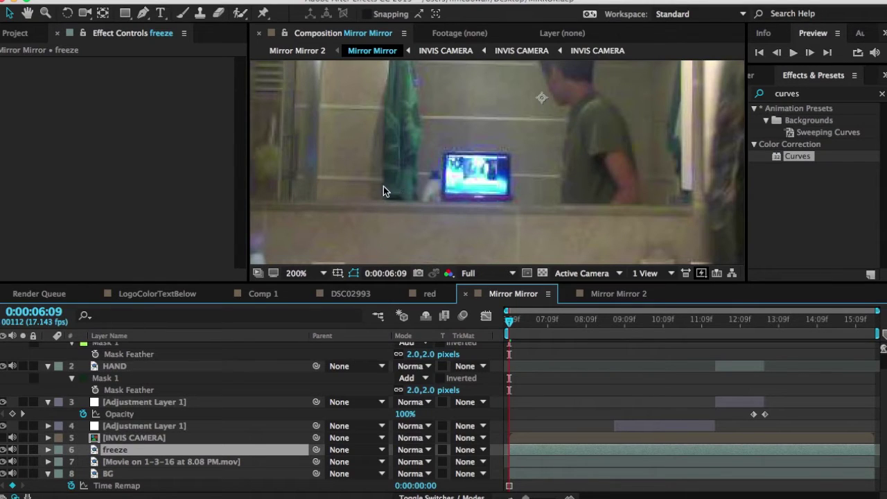
left_click(3, 437)
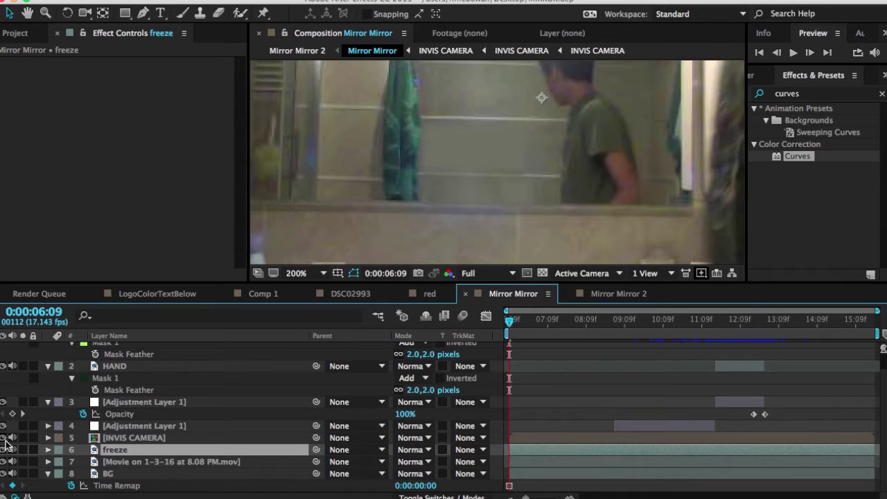
left_click(296, 273)
left_click(300, 284)
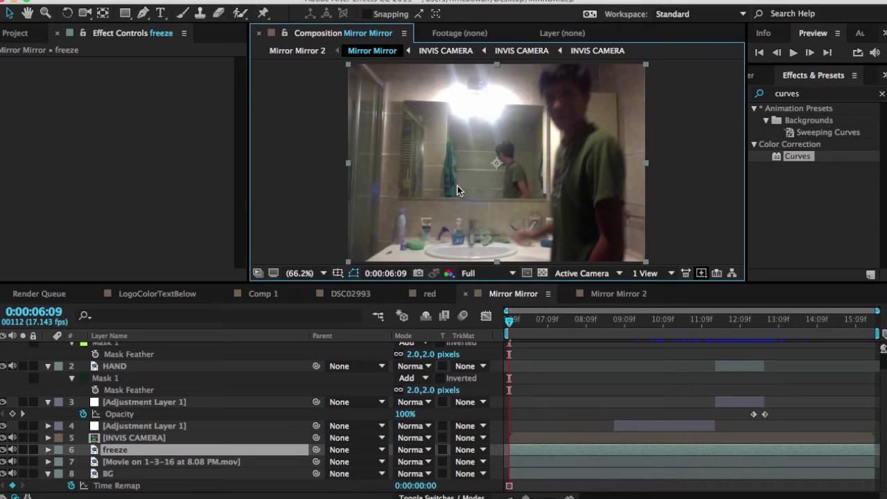
left_click(166, 435)
left_click(167, 449)
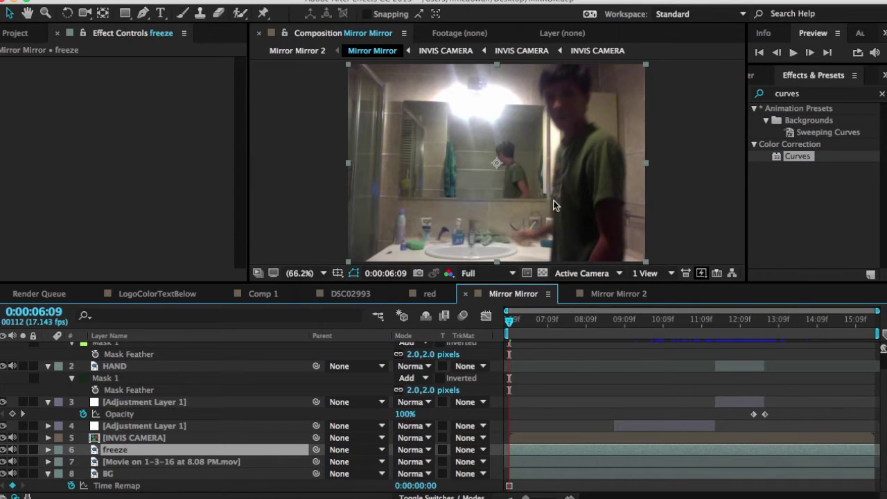
Step: Switch between the Mirror Mirror 2 and Mirror Mirror compositions, ending on Mirror Mirror
left_click(611, 294)
left_click(611, 295)
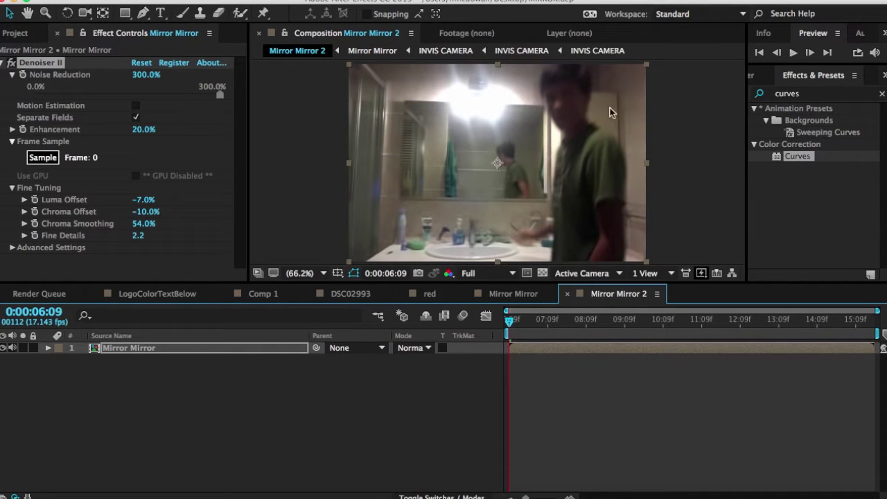
left_click(516, 293)
left_click(607, 293)
left_click(511, 296)
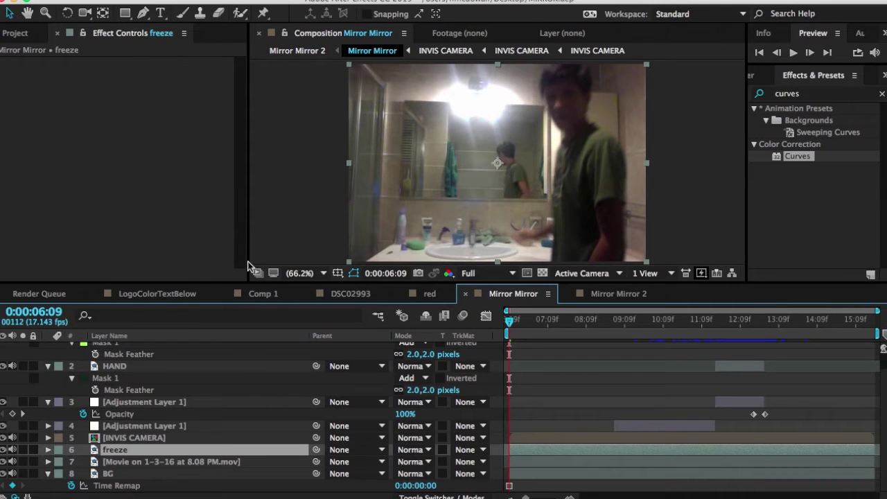
Step: Create a new composition from the bathroom movie footage and name it TUTORIAL COMP
left_click(13, 34)
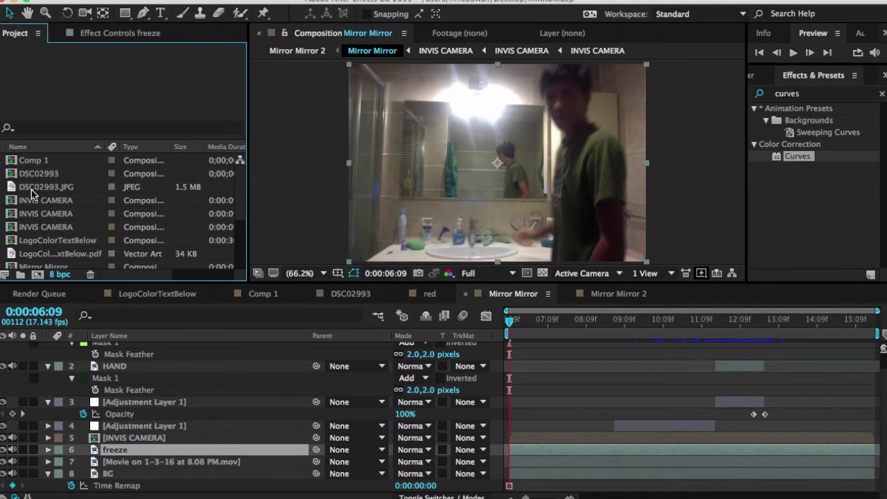
scroll(27, 194, "down", 4)
scroll(32, 193, "up", 2)
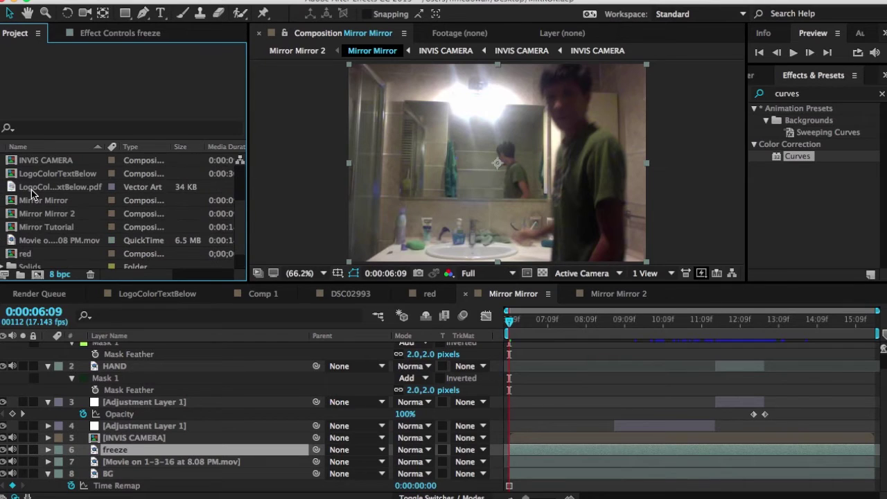
left_click(56, 241)
left_click_drag(70, 240, 38, 274)
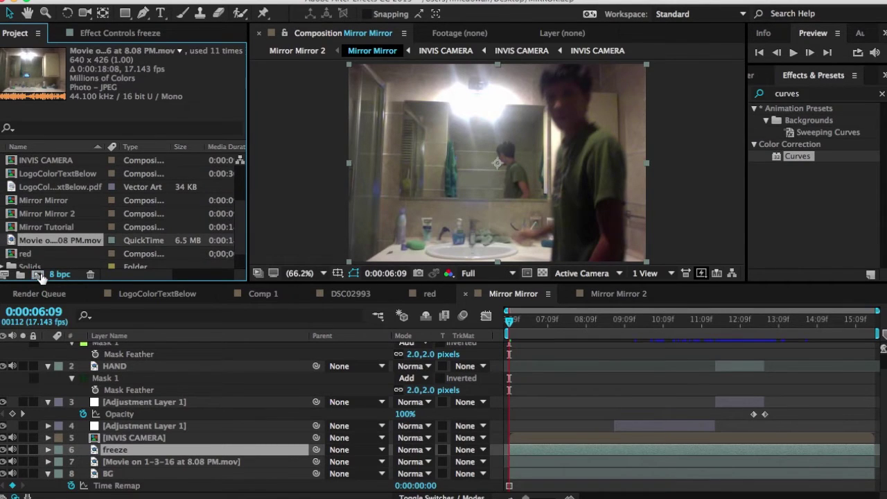
left_click(72, 254)
key("Return")
type("TUTORIAL COMP")
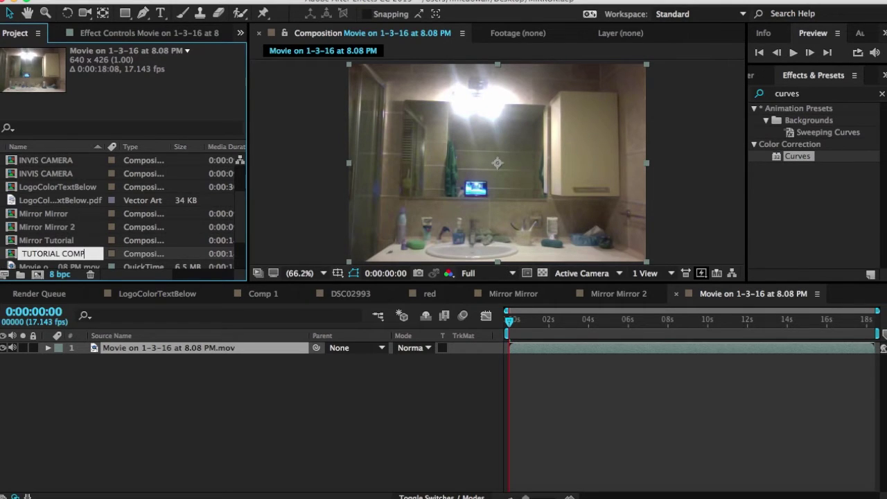
key("Return")
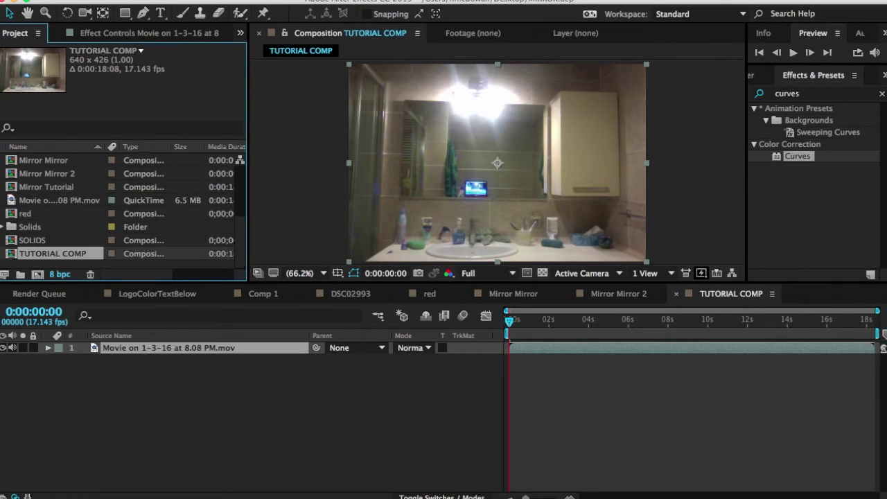
Step: Duplicate the movie layer and name the copy BG
left_click(224, 347)
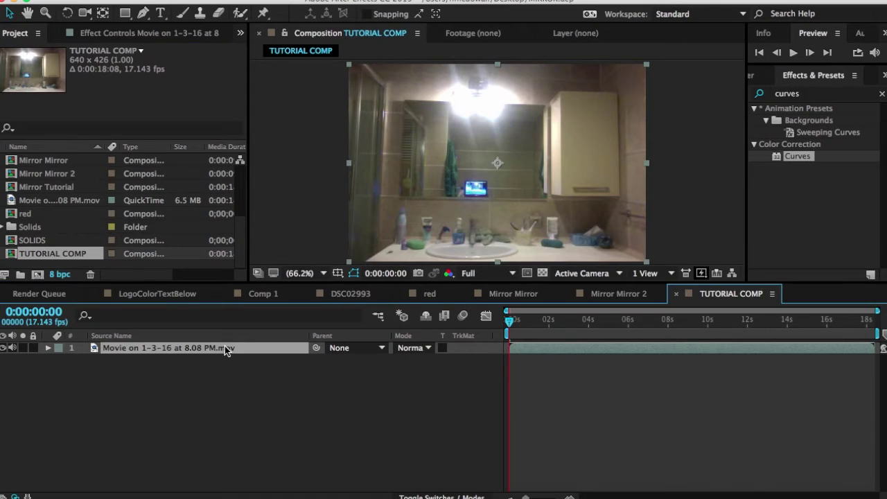
key("ctrl+d")
key("Return")
type("BG")
key("Return")
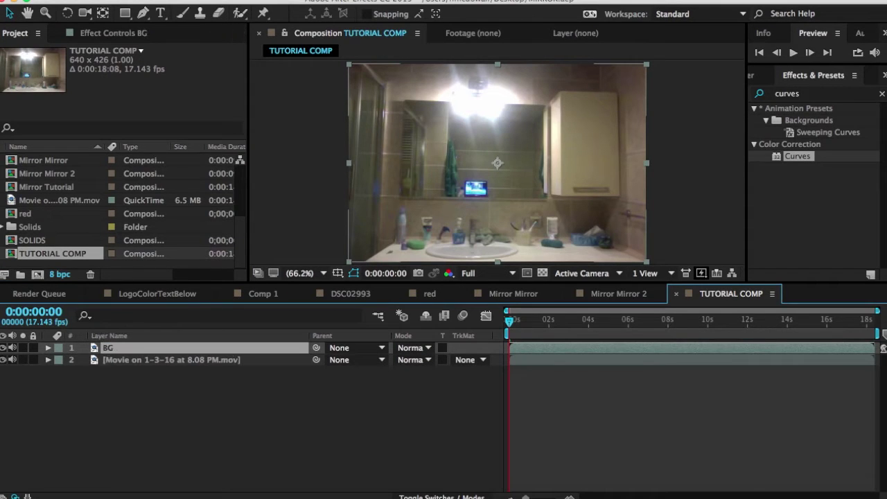
Step: Freeze BG on its first frame and move it beneath the movie layer
left_click(263, 0)
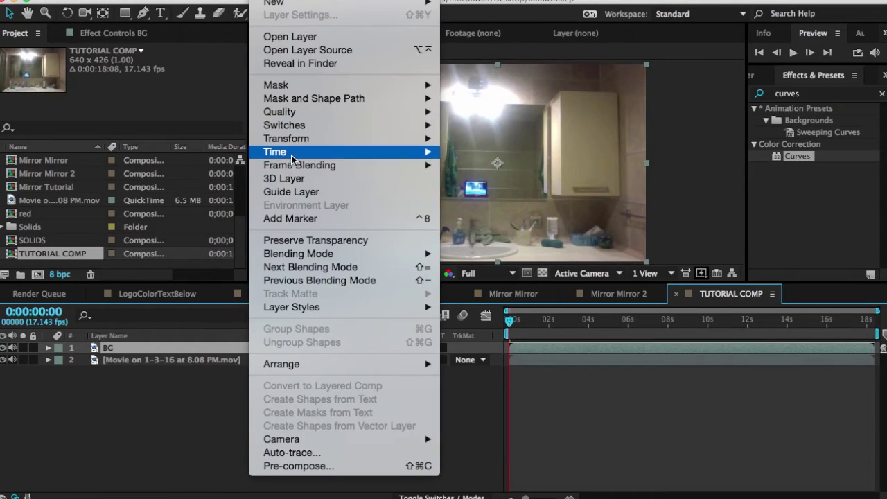
mouse_move(427, 157)
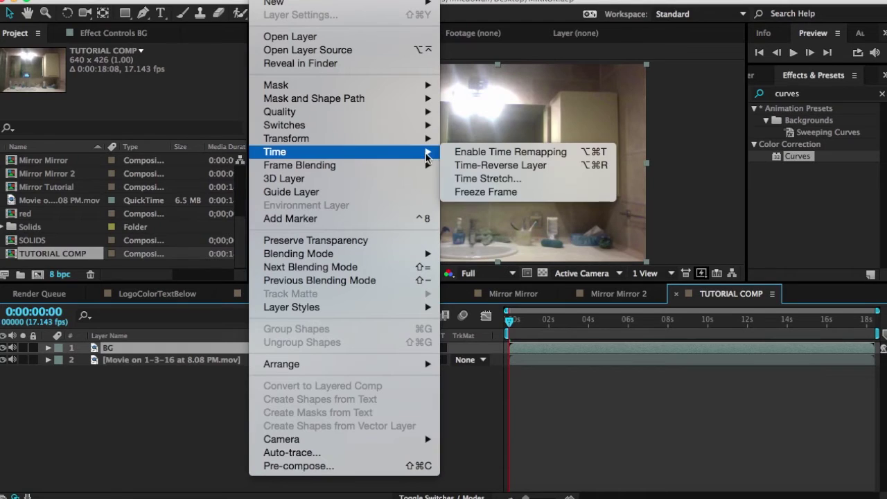
left_click(514, 458)
right_click(261, 344)
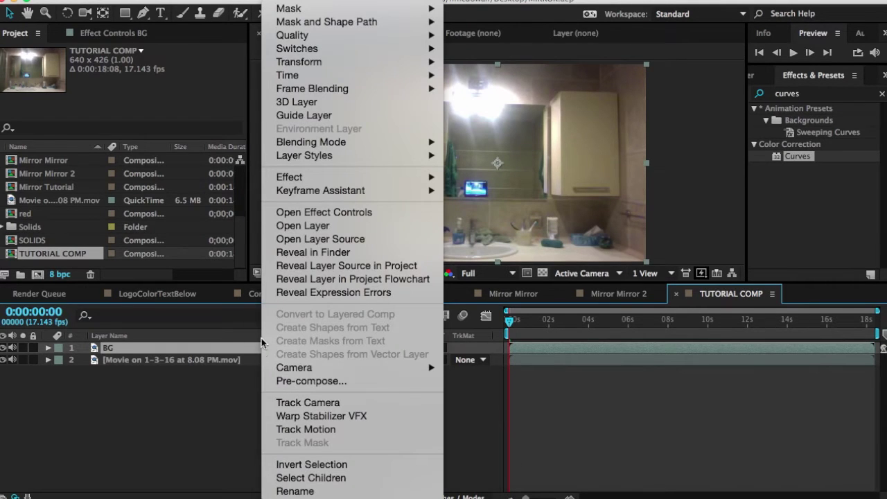
mouse_move(401, 77)
left_click(489, 115)
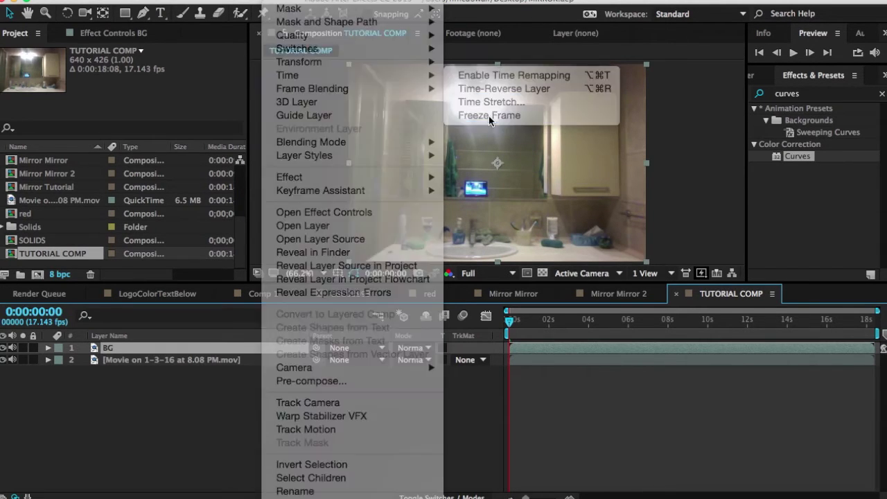
left_click_drag(226, 345, 231, 412)
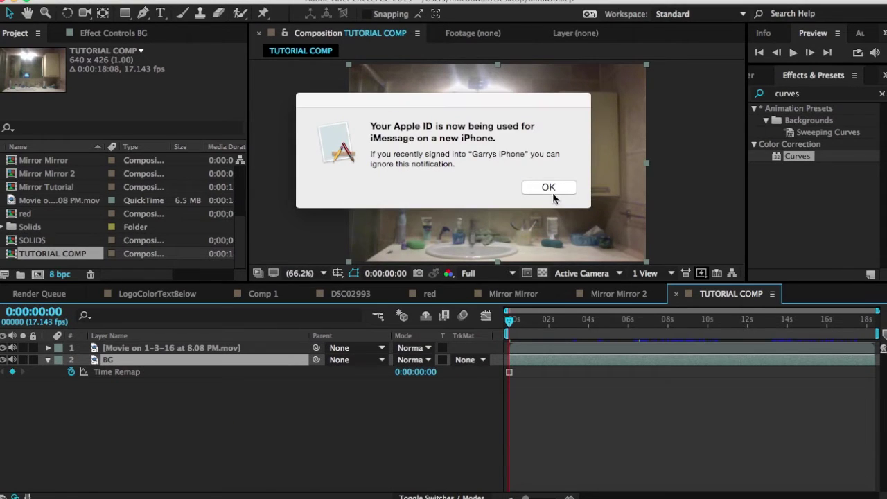
left_click(551, 190)
Step: Give BG a Peach label, rename the top layer normal, and label it Dark Green
left_click(58, 360)
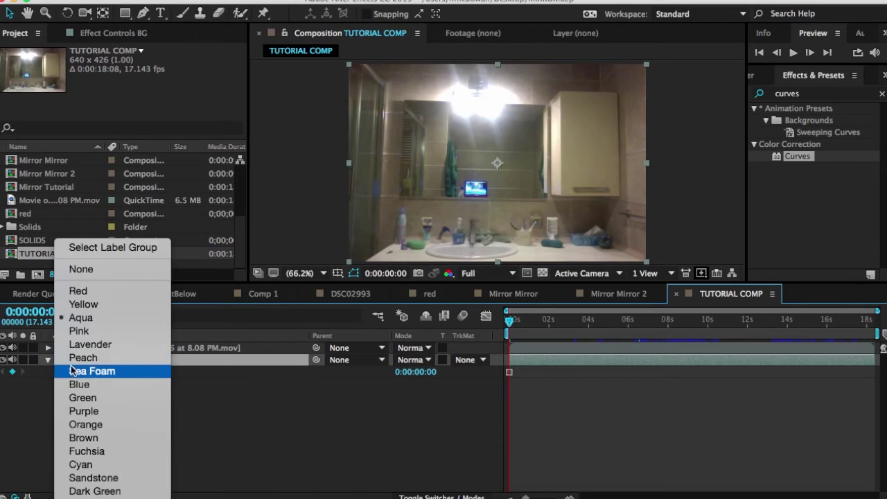
left_click(78, 358)
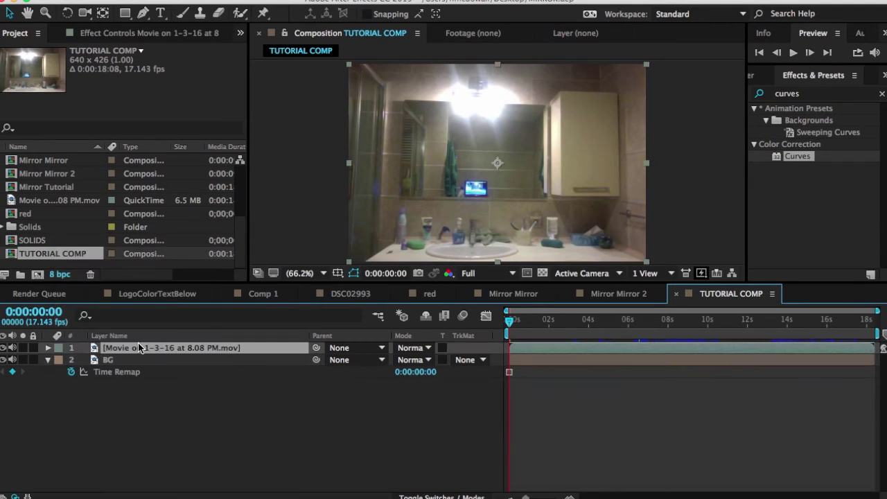
key("Return")
type("normal")
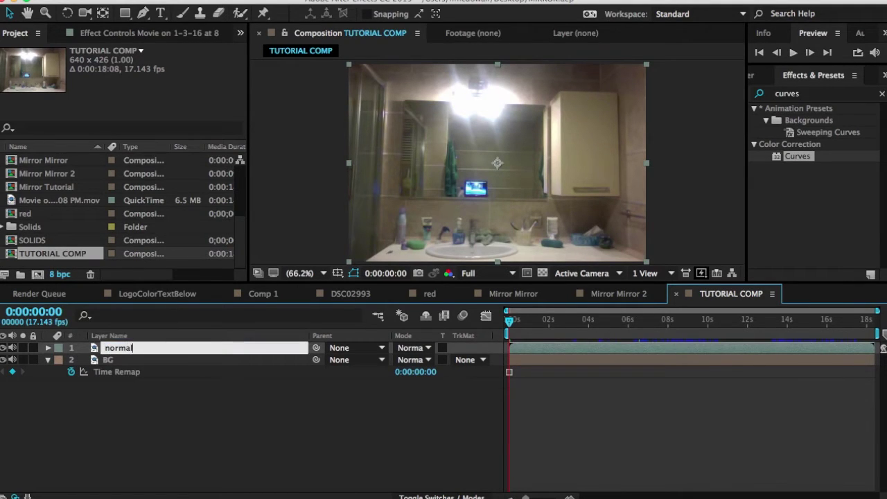
key("Return")
left_click(58, 348)
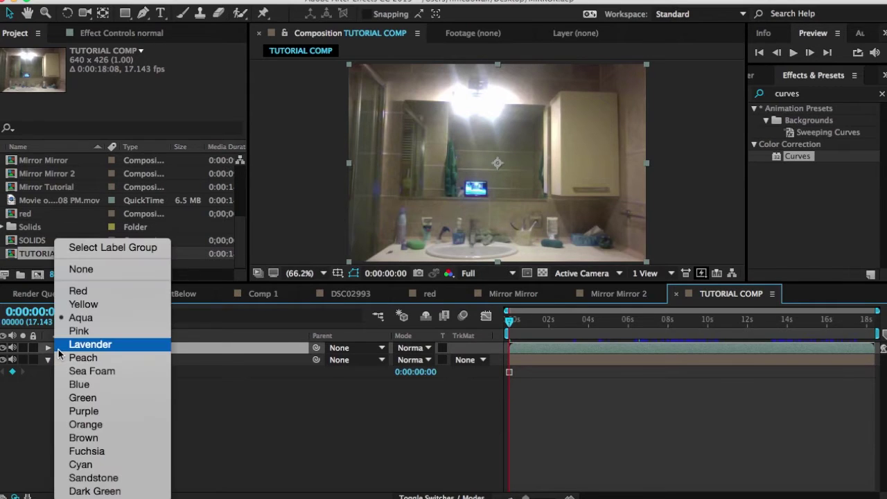
left_click(73, 492)
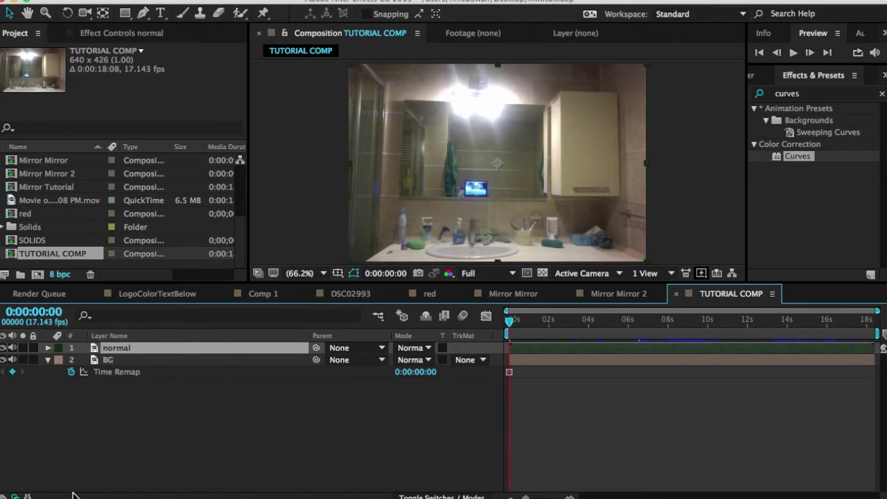
Step: Scrub the clip up to about 8 seconds while checking the BG and normal layers
left_click_drag(545, 330, 464, 331)
left_click(154, 358)
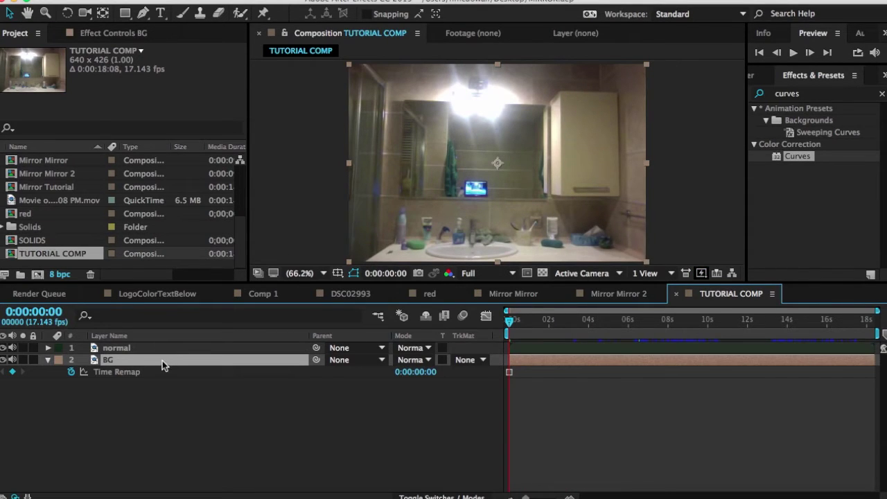
left_click(258, 350)
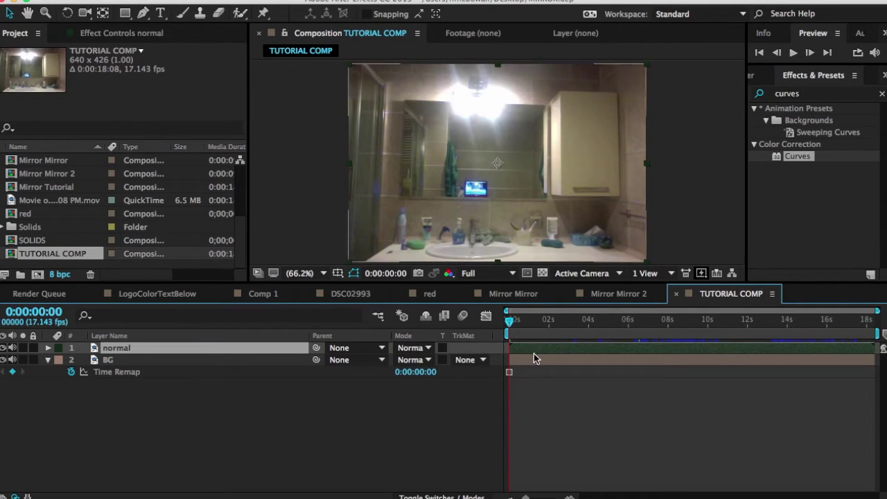
left_click_drag(557, 325, 704, 334)
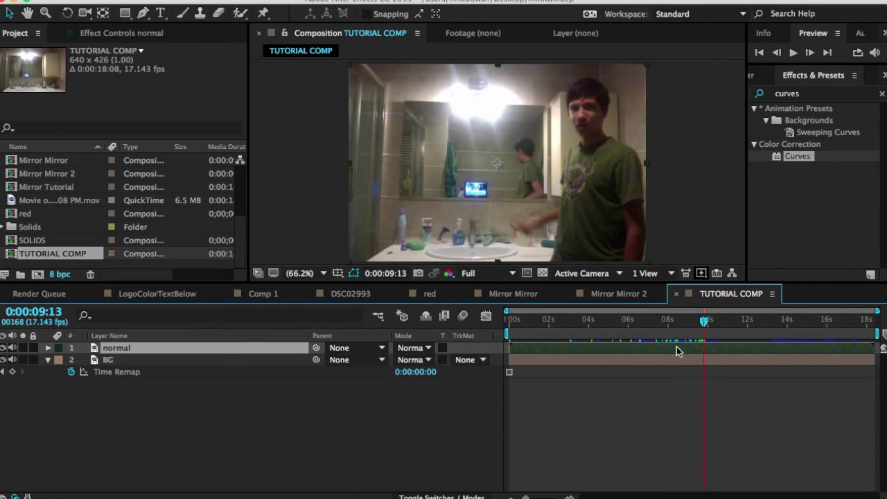
Step: Split the normal layer at 9:13 and name the new piece Mirror
key("alt+bracketleft")
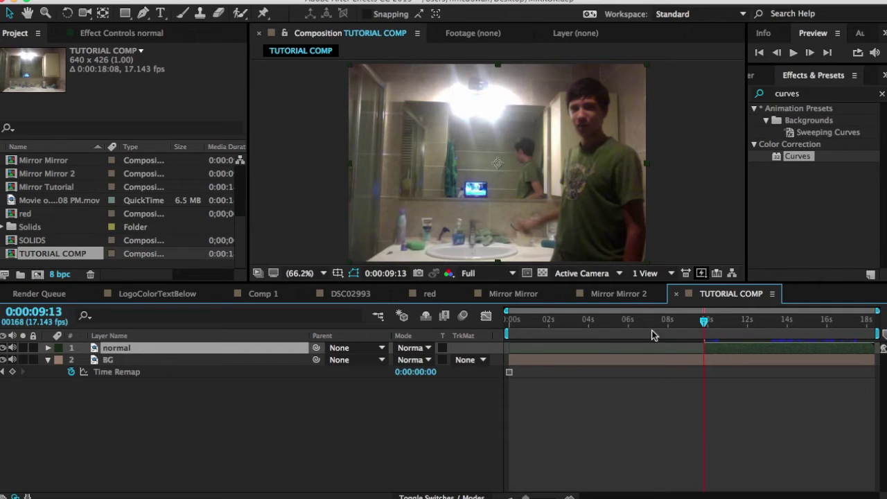
key("super+z")
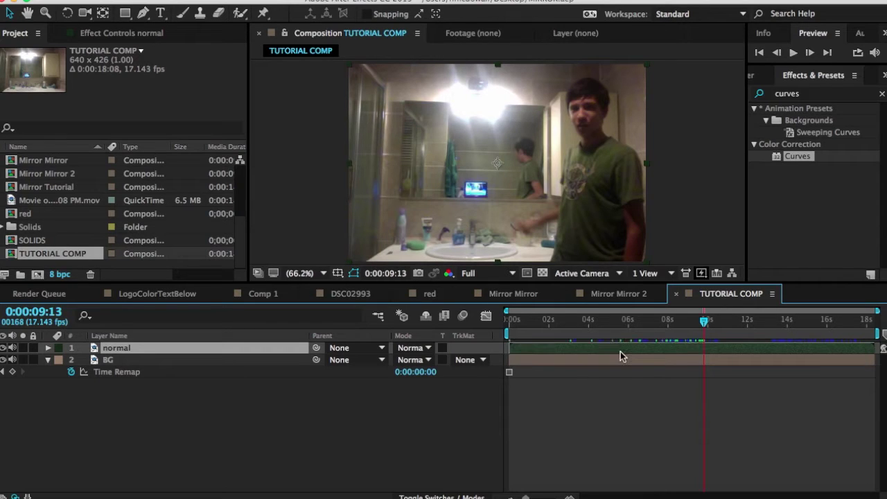
key("super+shift+d")
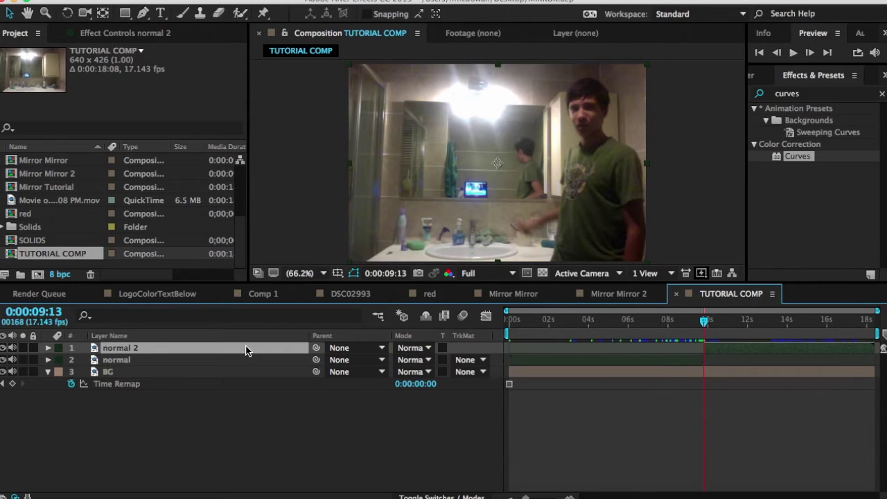
key("Return")
type("Mi")
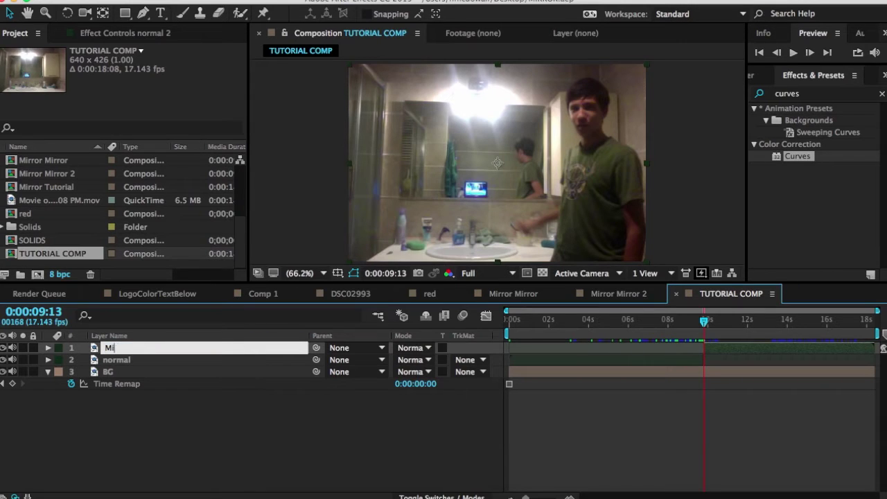
type("rror")
key("Return")
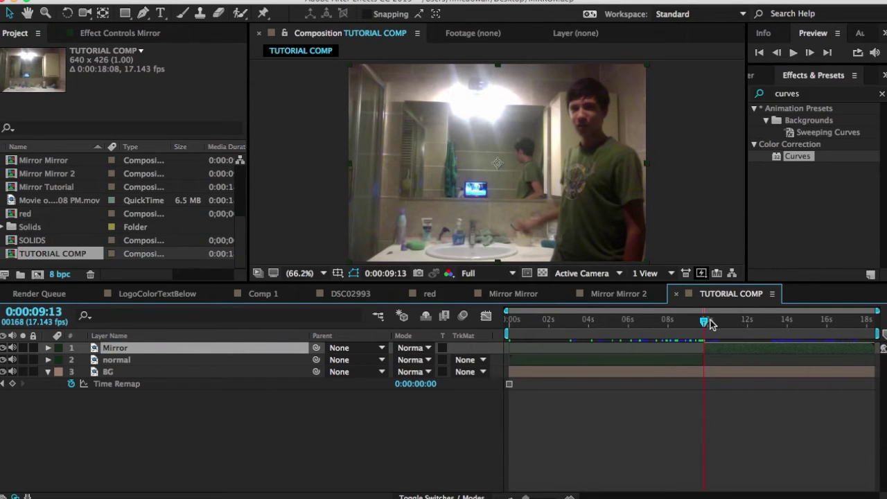
Step: Split off Mirror 2, Mirror 3 and Mirror 4 at later cut points up to 13:03
left_click_drag(712, 323, 728, 335)
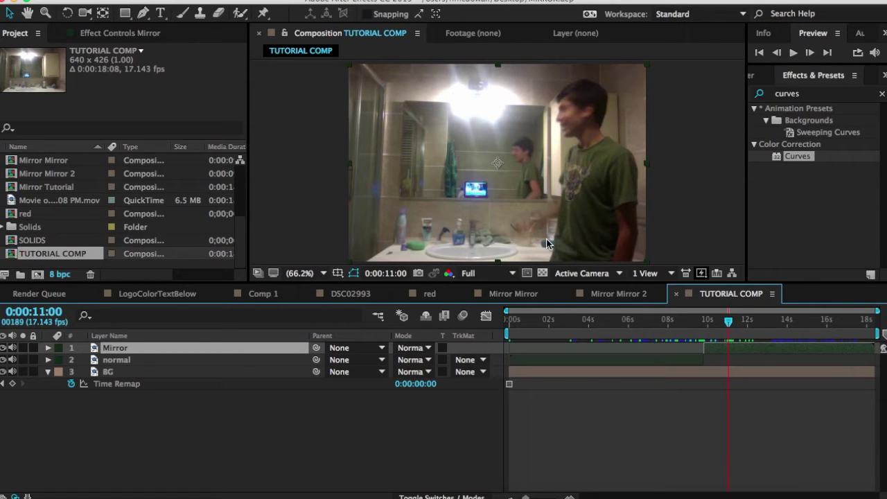
key("super+d")
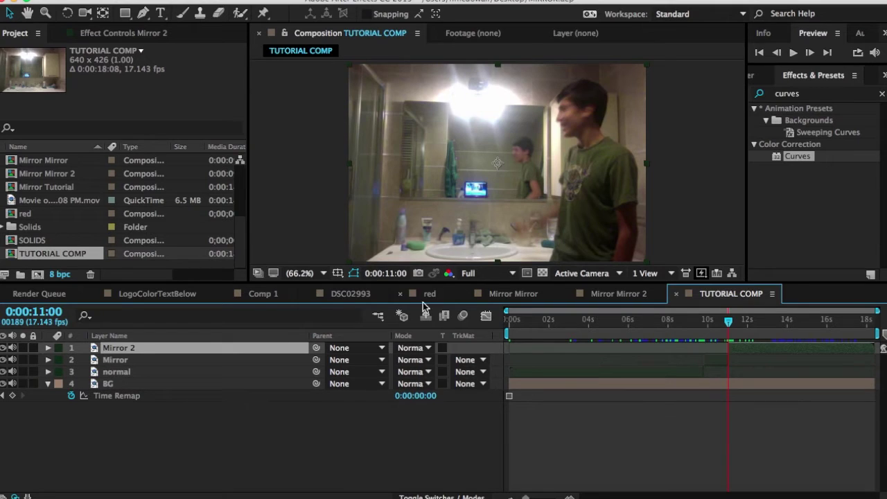
left_click_drag(727, 331, 768, 326)
key("super+shift+d")
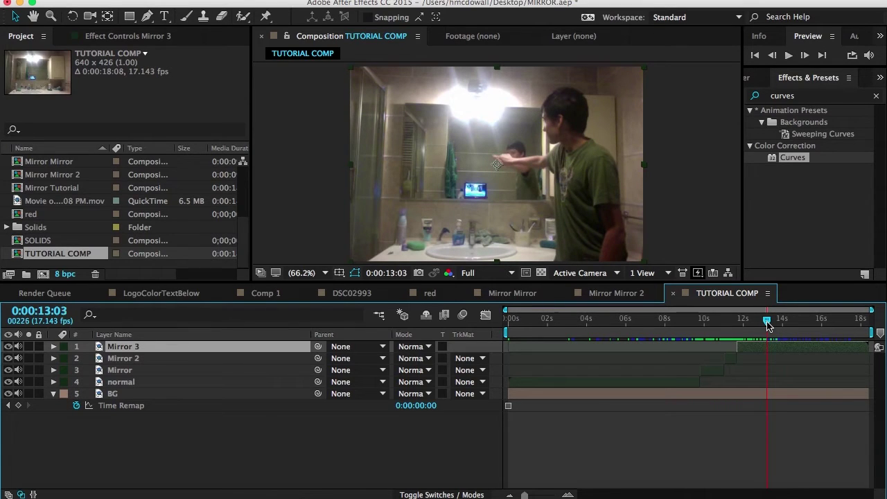
key("super+shift+d")
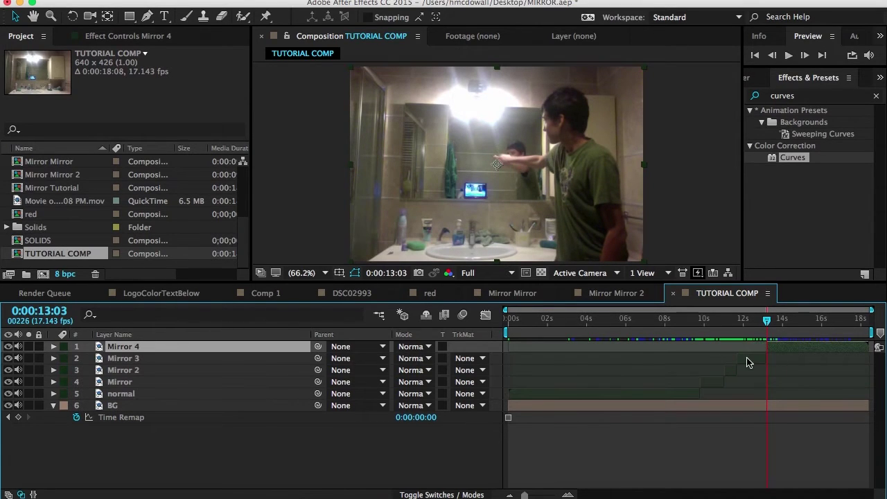
left_click(747, 361)
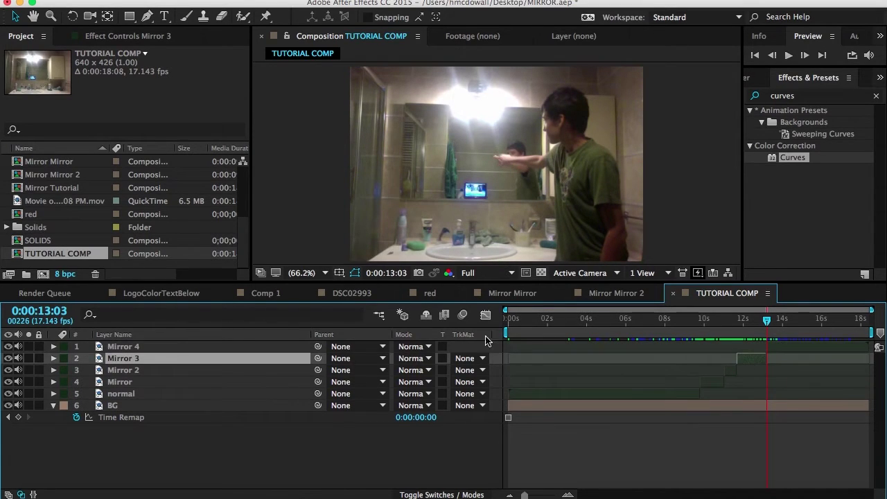
Step: Give the Mirror and Mirror 3 layers a yellow label
right_click(710, 386)
key("Escape")
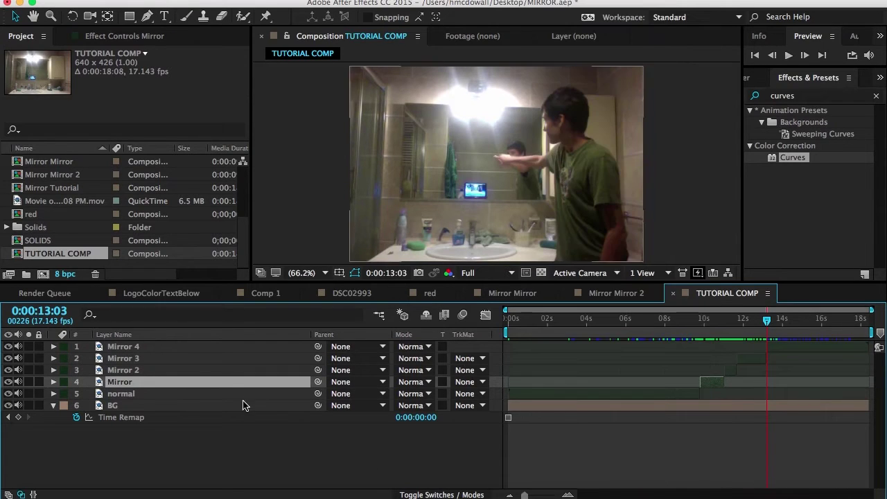
left_click(216, 358, "super")
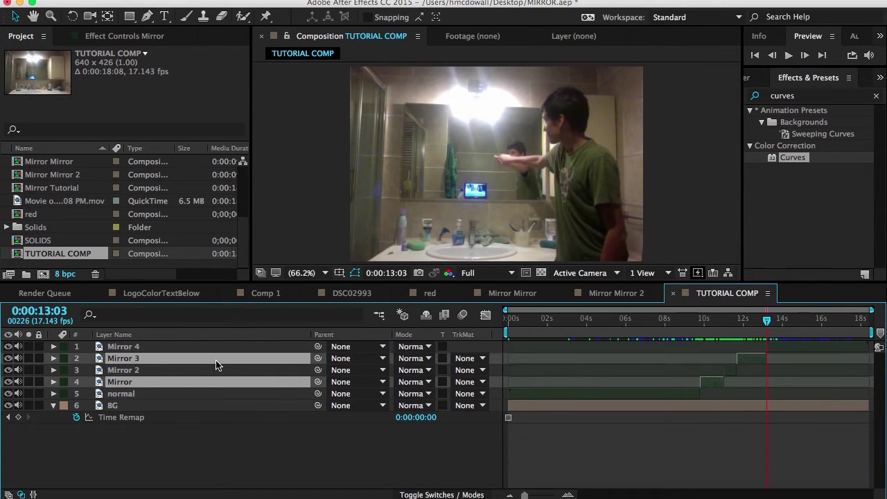
left_click(63, 369)
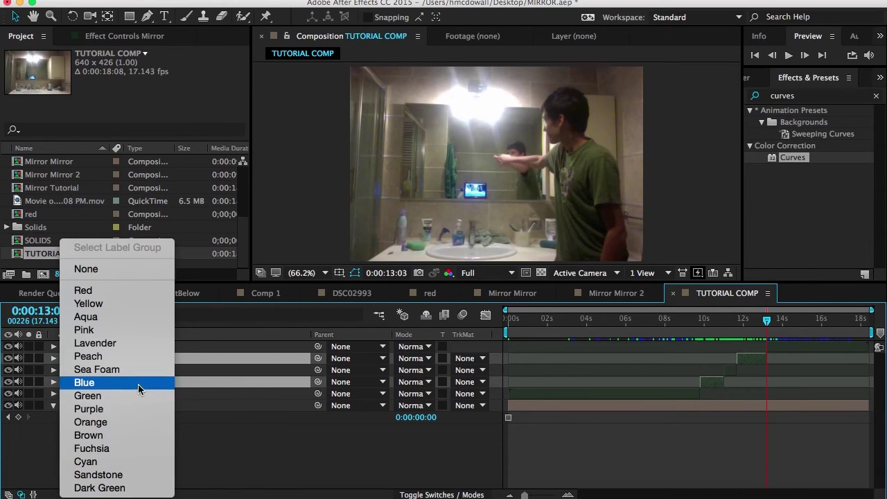
left_click(141, 305)
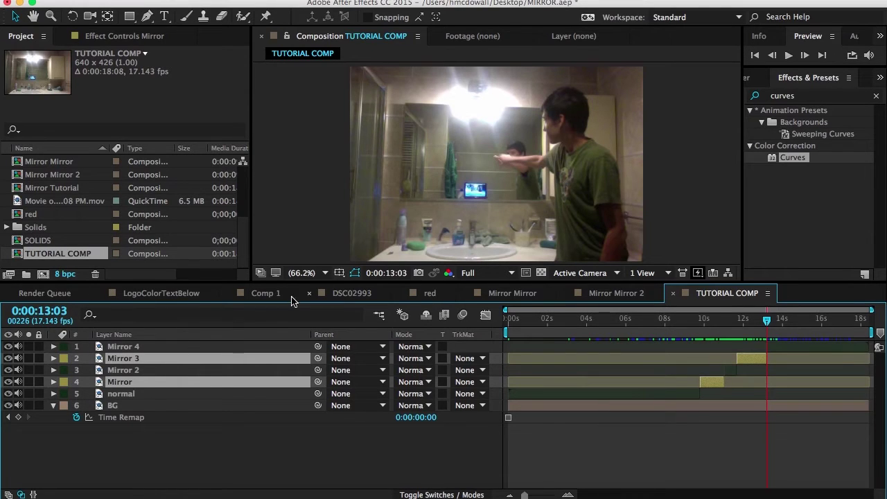
left_click(155, 450)
Step: Rename Mirror to ripple 1 and Mirror 3 to ripple 2
left_click(211, 385)
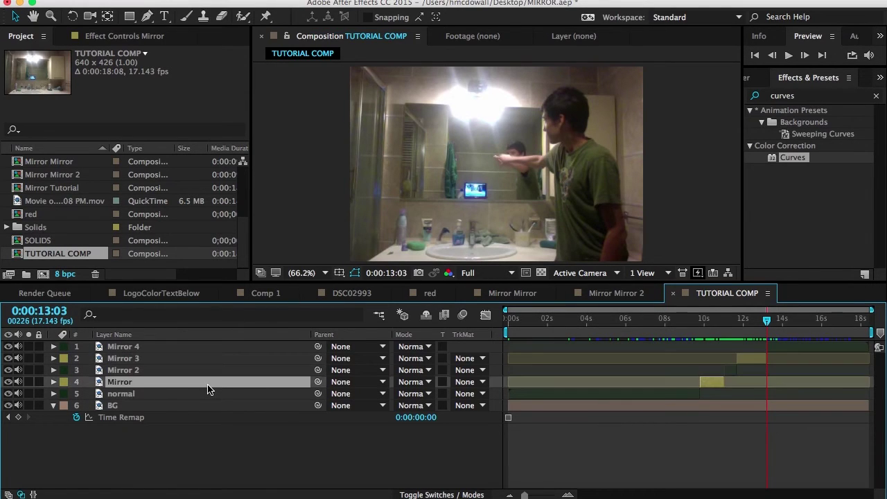
key("Return")
type("rippl")
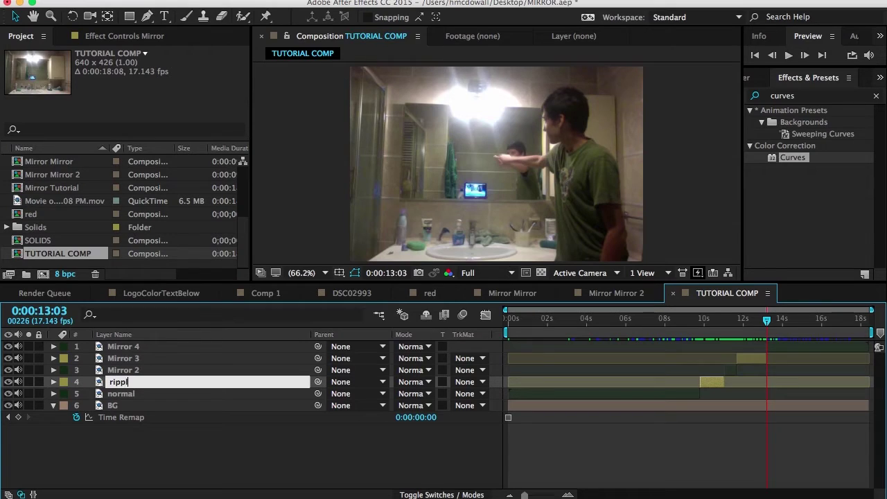
type("e 1")
key("Return")
left_click(225, 361)
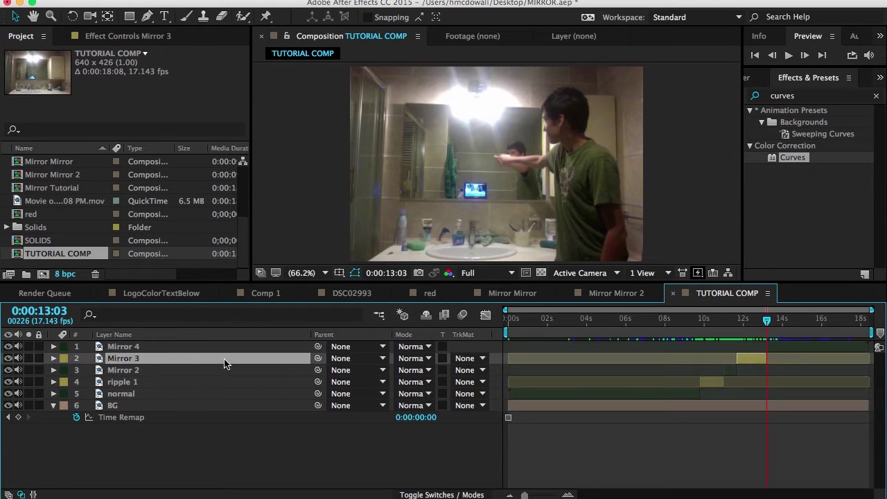
key("Return")
type("ripple 2")
key("Return")
Step: Add a new adjustment layer on top of the comp at 9:13
left_click_drag(707, 323, 700, 326)
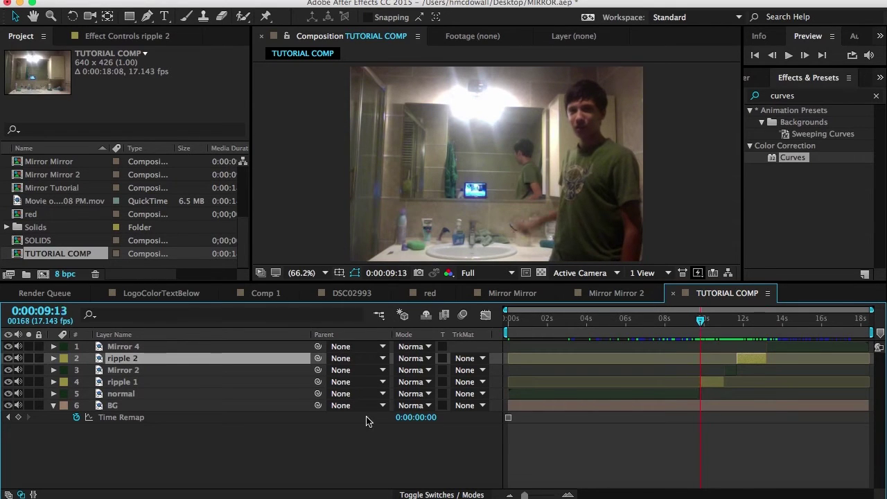
left_click(225, 382)
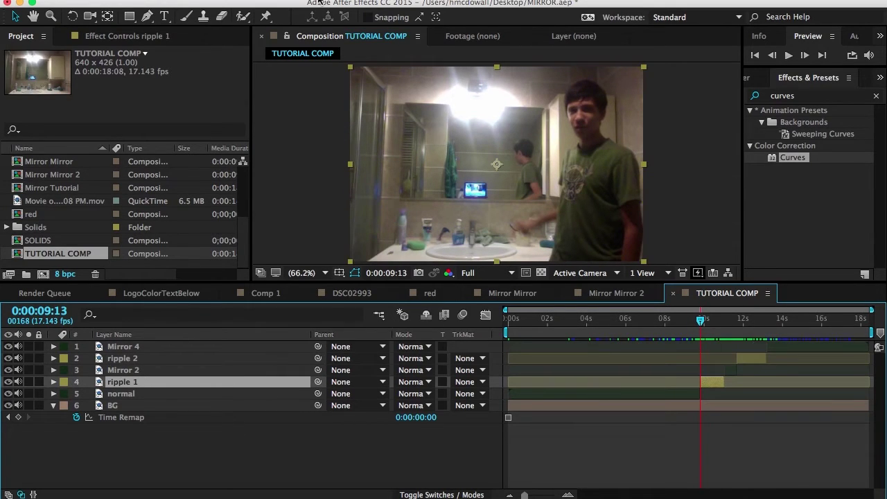
left_click(230, 462)
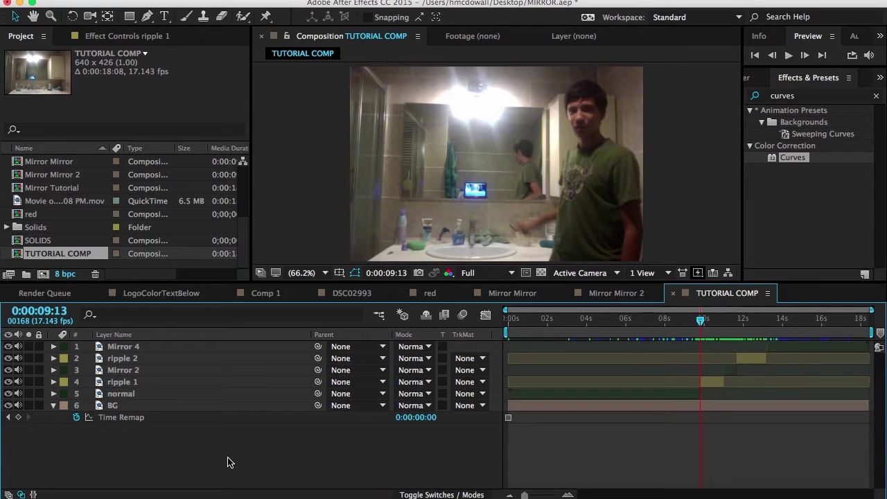
left_click(115, 383)
right_click(146, 428)
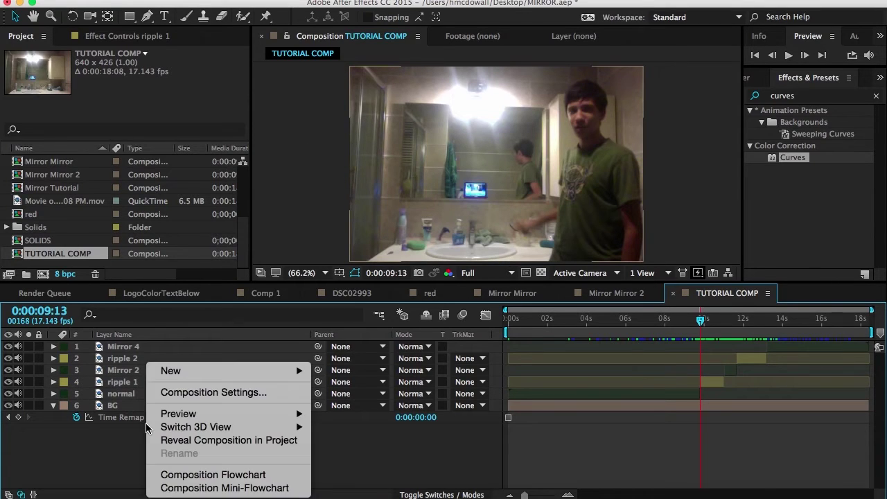
mouse_move(208, 371)
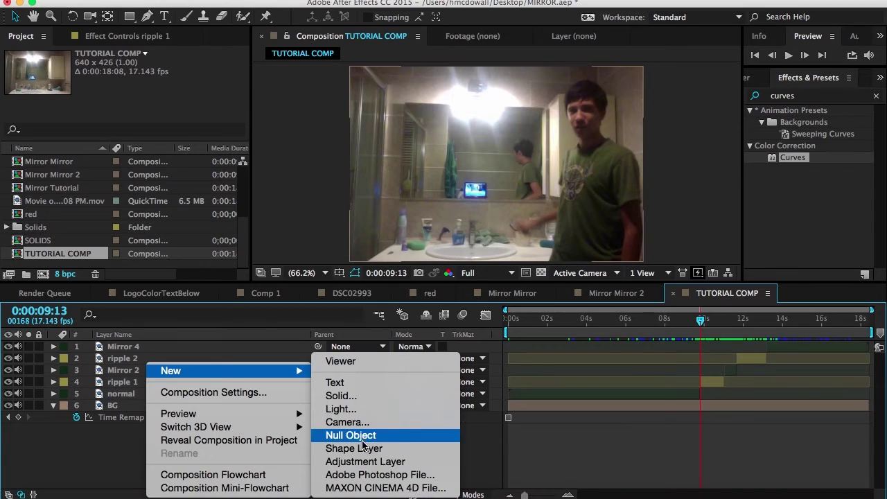
left_click(365, 461)
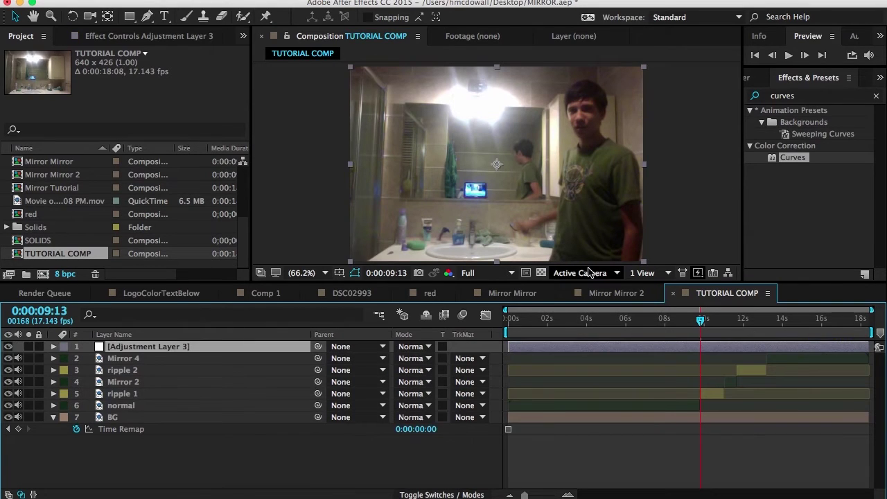
Step: Trim Adjustment Layer 3 to start at 9:13, then remove a stray duplicate of it
left_click_drag(524, 495, 593, 495)
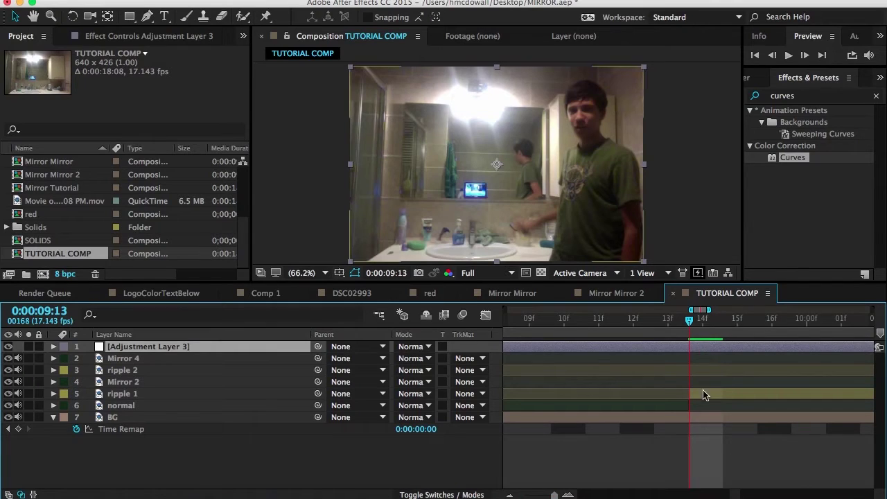
left_click(703, 394)
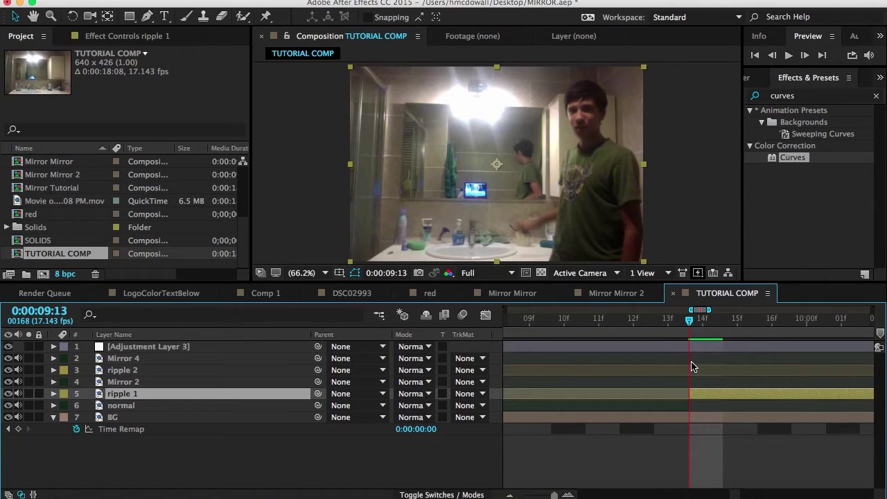
left_click(706, 347)
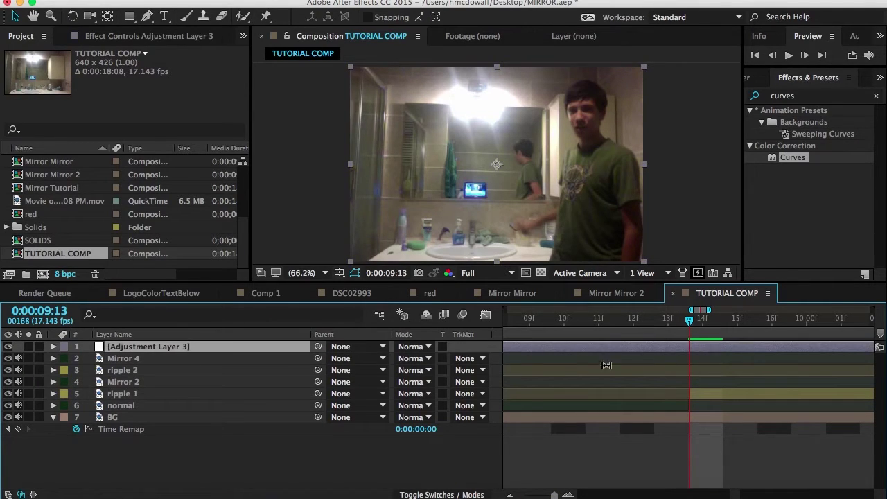
key("alt+[")
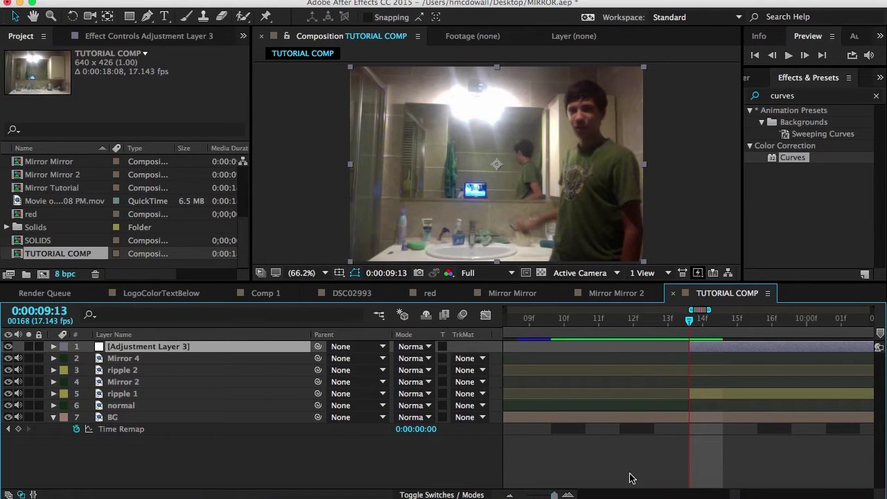
scroll(631, 478, "right", 10)
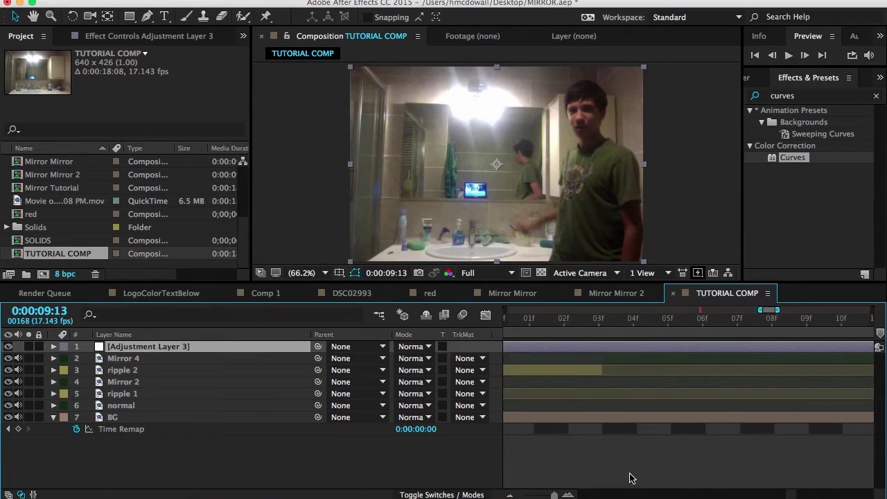
scroll(631, 479, "right", 3)
left_click(823, 320)
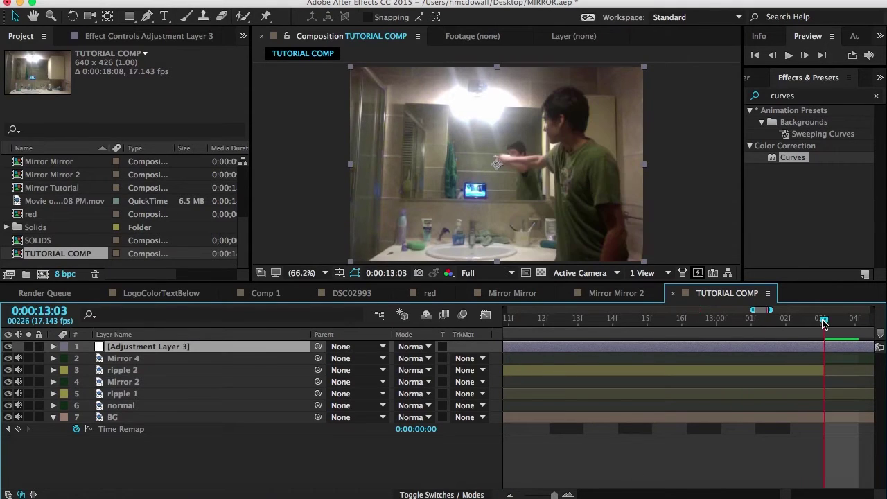
key("super+d")
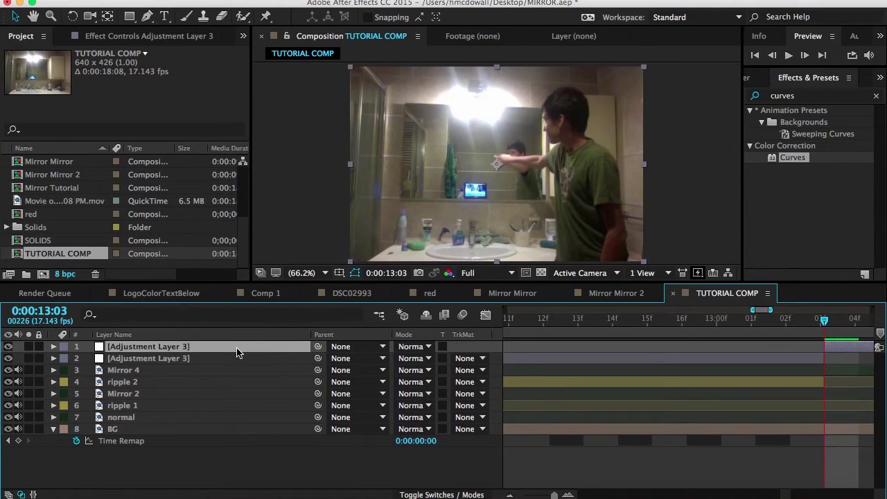
key("Delete")
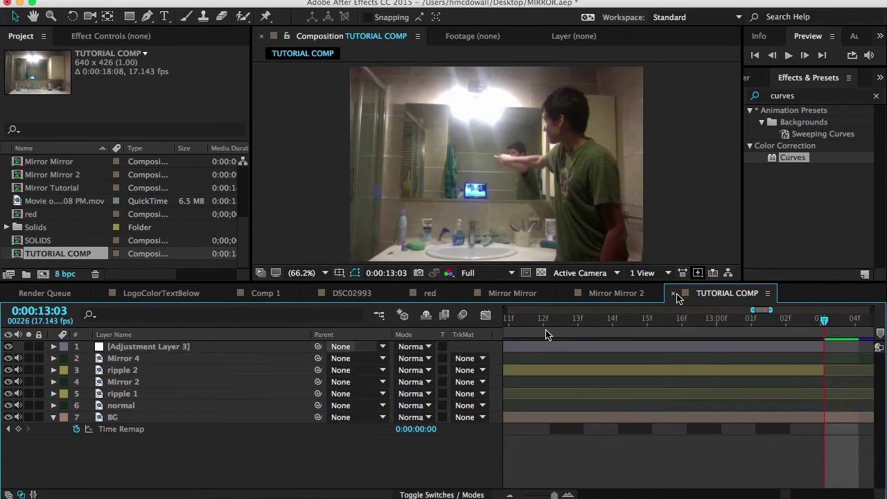
Step: Split Adjustment Layer 3 at 0:00:11:00, hide its top piece, and return to 0:00:09:13
scroll(644, 439, "left", 2)
scroll(645, 439, "left", 8)
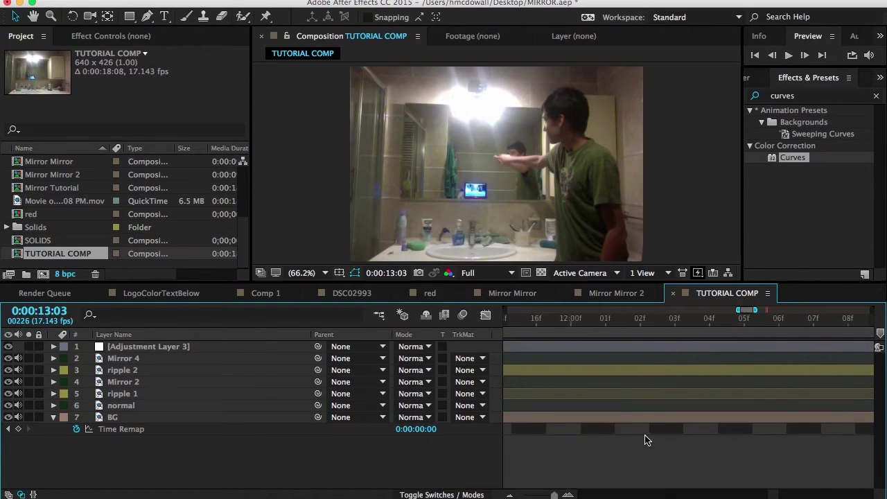
scroll(684, 338, "left", 6)
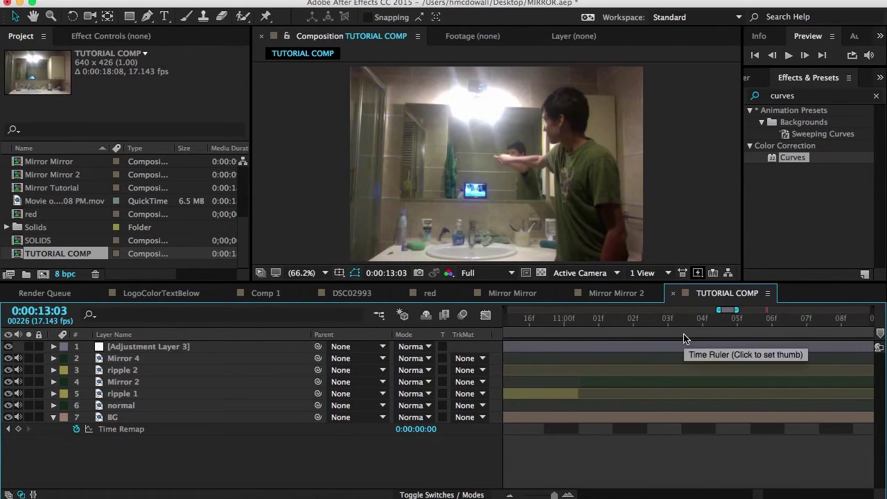
scroll(686, 346, "right", 6)
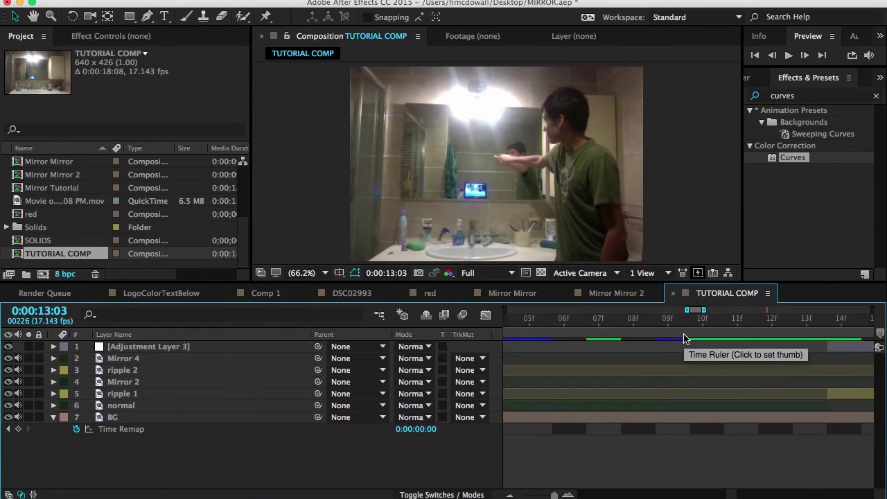
mouse_move(554, 494)
left_mouse_down()
mouse_move(541, 494)
mouse_move(554, 494)
left_mouse_up()
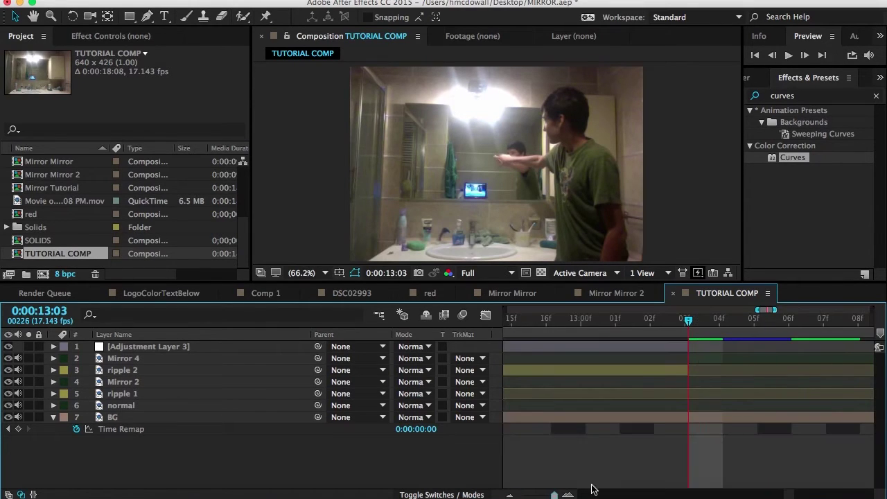
scroll(726, 444, "left", 5)
scroll(725, 444, "left", 6)
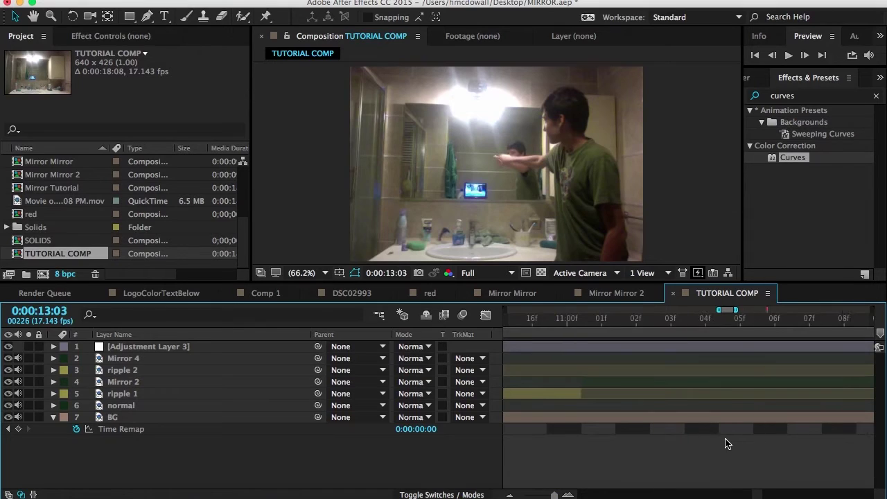
left_click(582, 324)
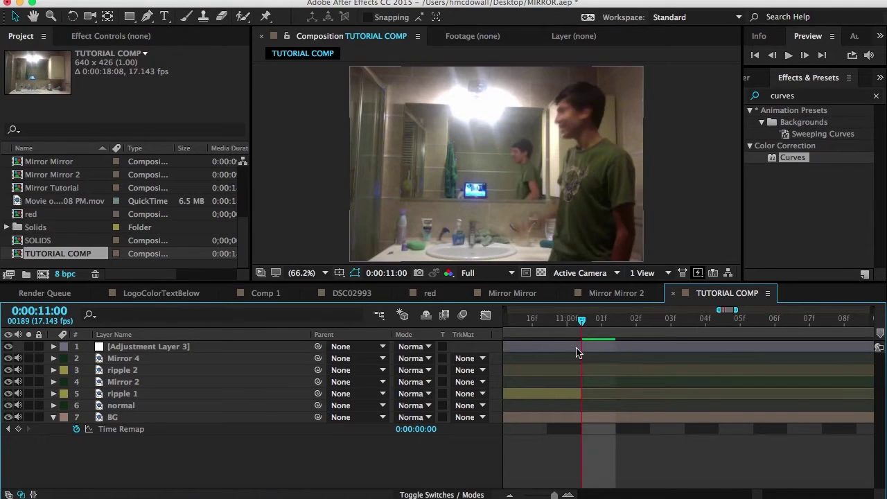
left_click(578, 347)
key("ctrl+shift+d")
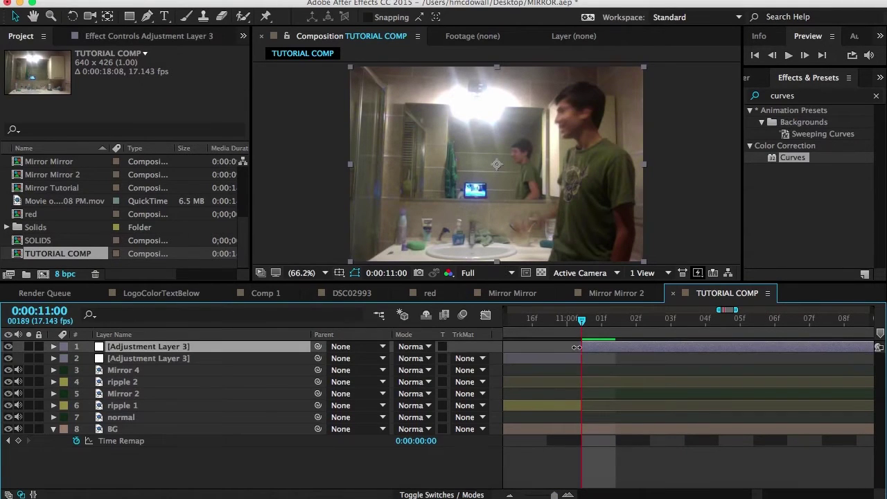
left_click(8, 347)
scroll(636, 339, "right", 5)
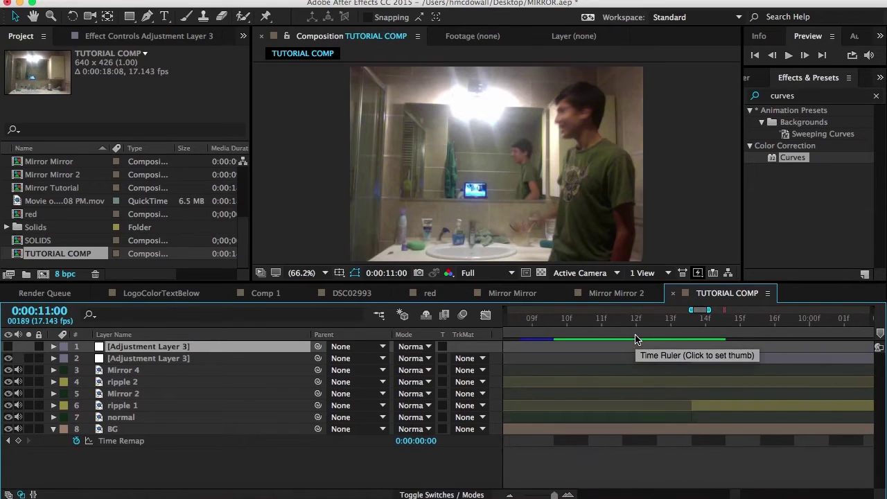
left_click(691, 322)
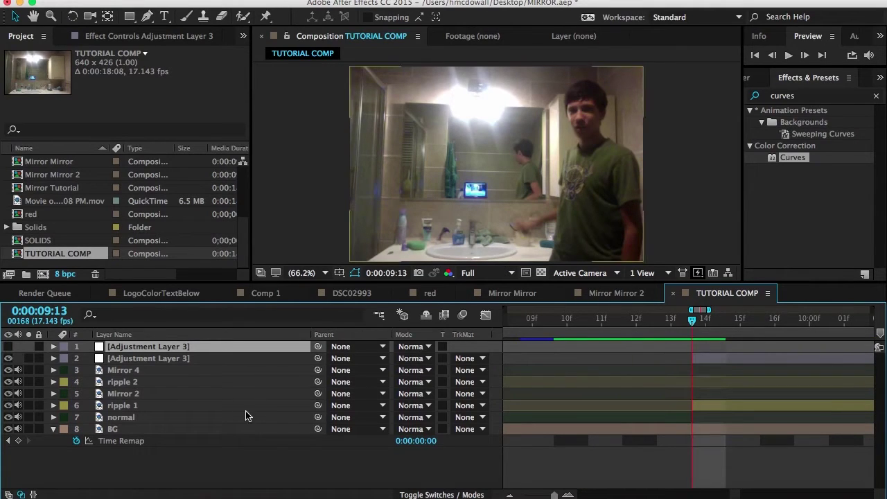
Step: Apply the Ripple effect to the lower Adjustment Layer 3 piece
left_click(259, 363)
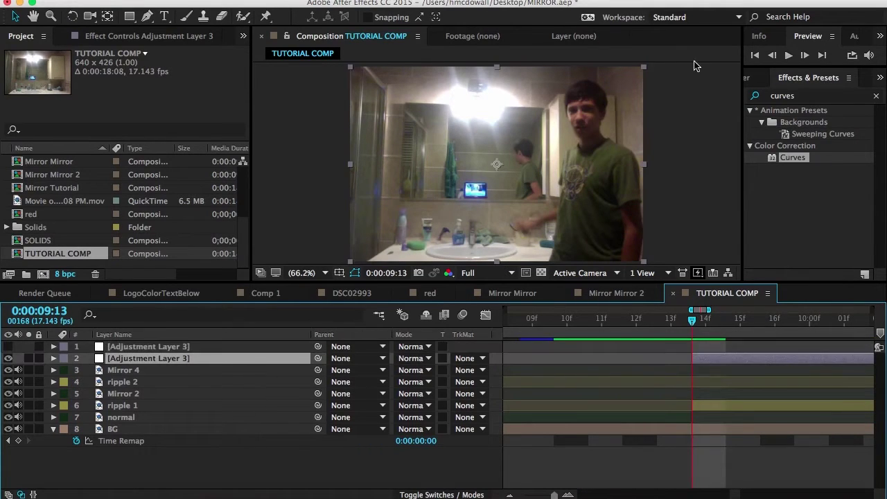
left_click(802, 97)
type("ripple")
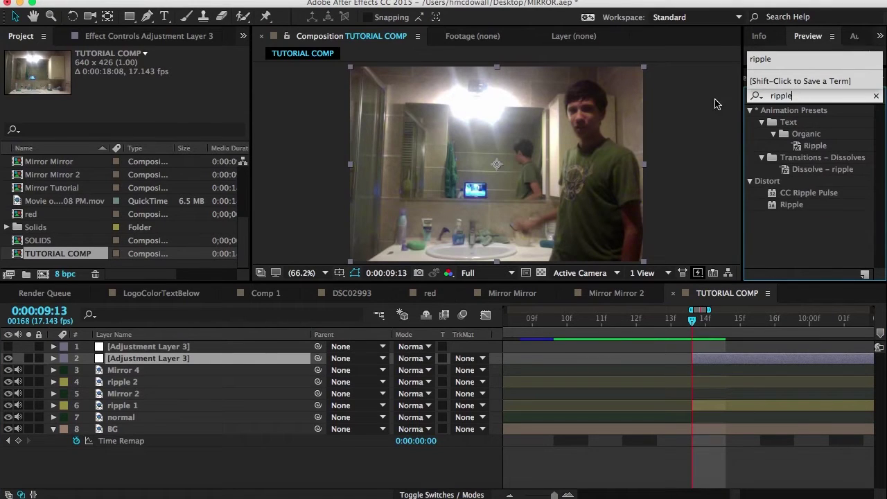
double_click(782, 205)
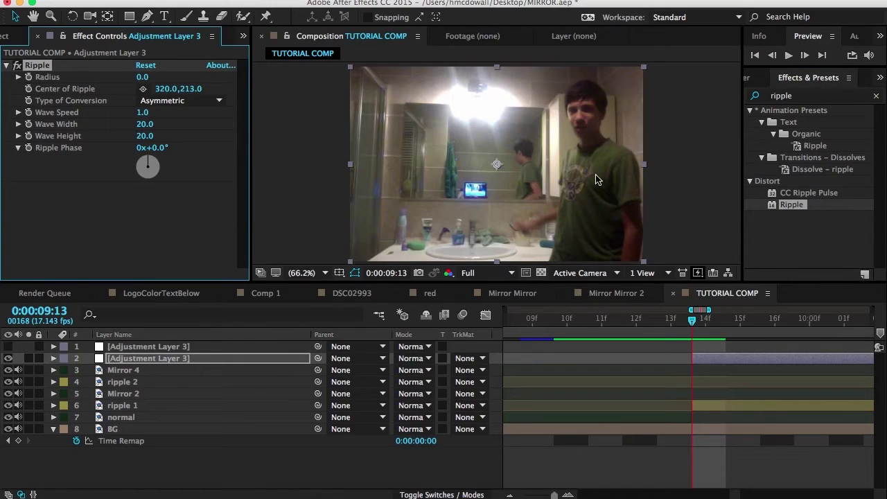
left_click(173, 358)
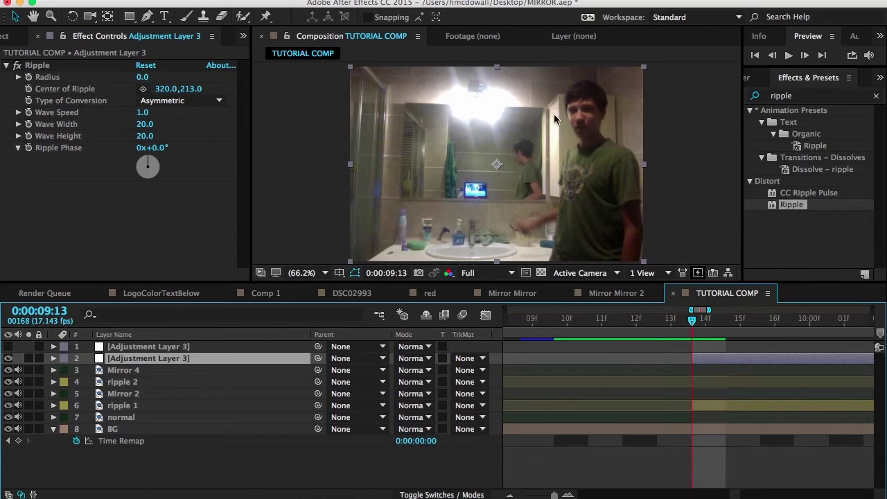
Step: Preview the Ripple Radius at 100, then set it to 0
left_click_drag(142, 77, 256, 59)
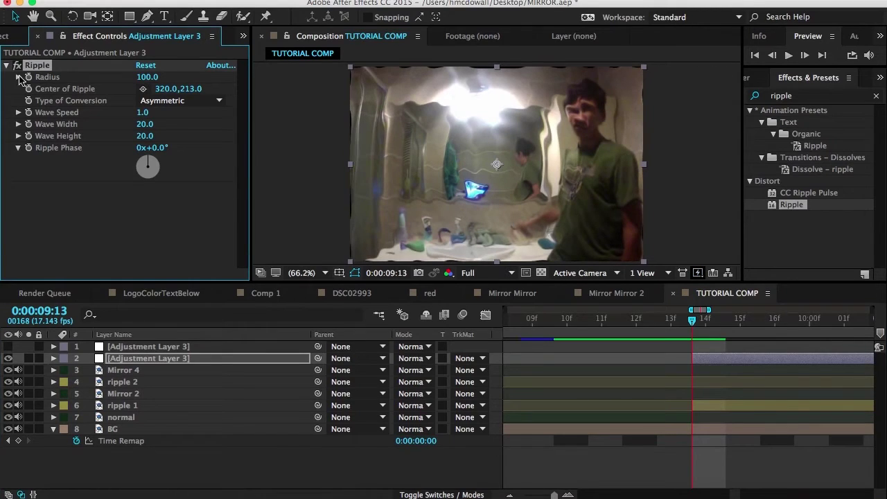
left_click(149, 77)
type("0")
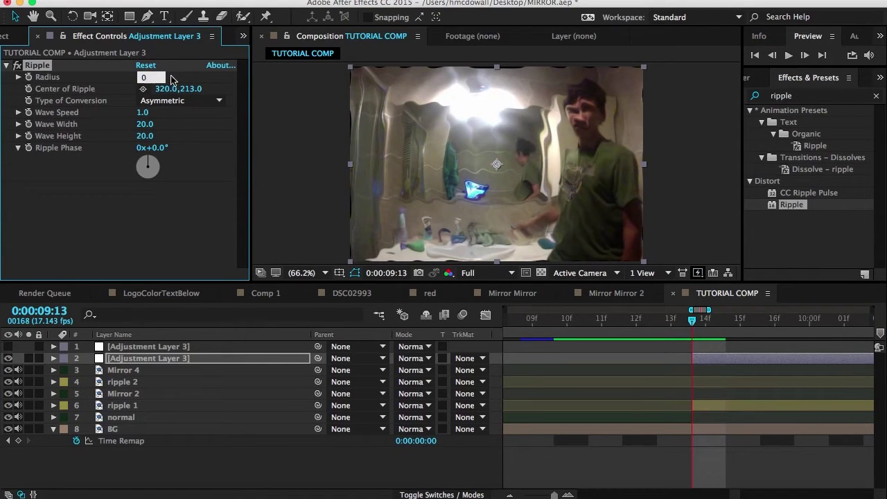
key("Return")
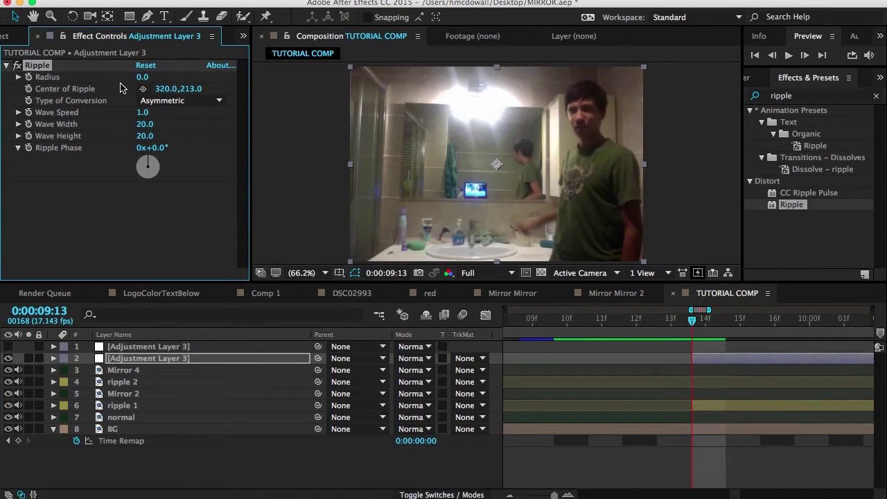
left_click(129, 16)
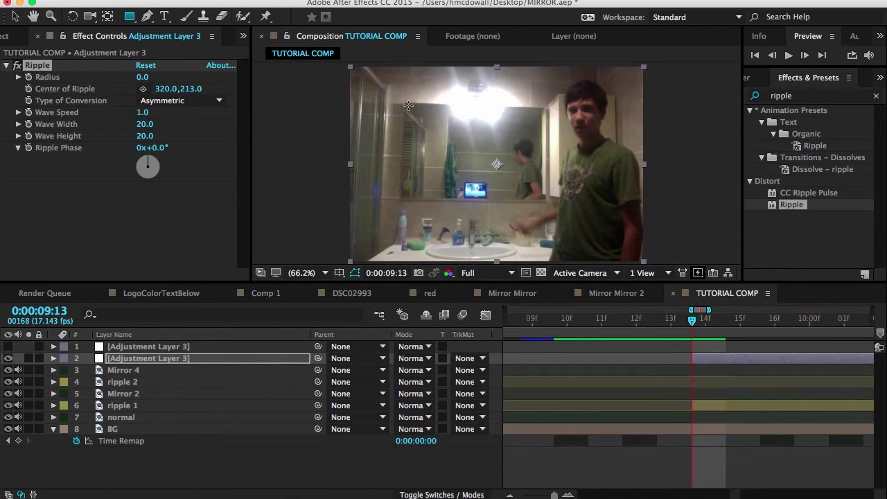
Step: Replace a rectangle mask with a Pen-drawn Mask 1 tracing the mirror's corners, refining the bottom-left corner
left_click_drag(408, 105, 537, 191)
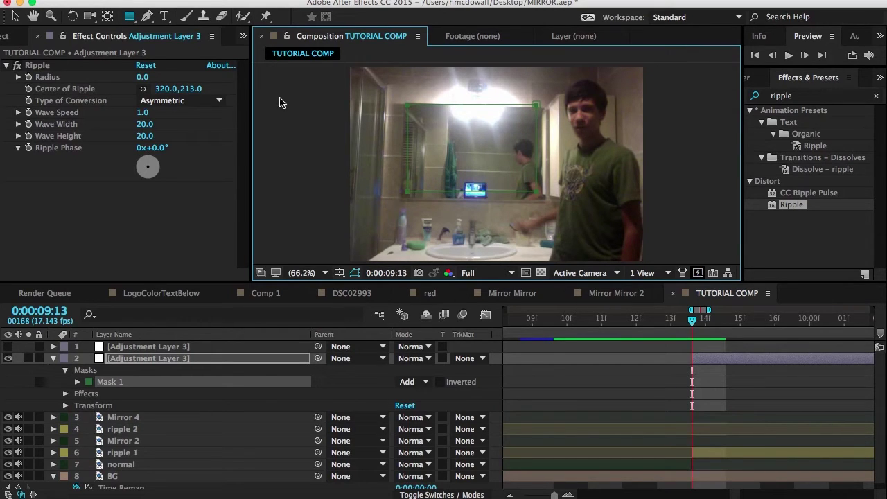
left_click(187, 390)
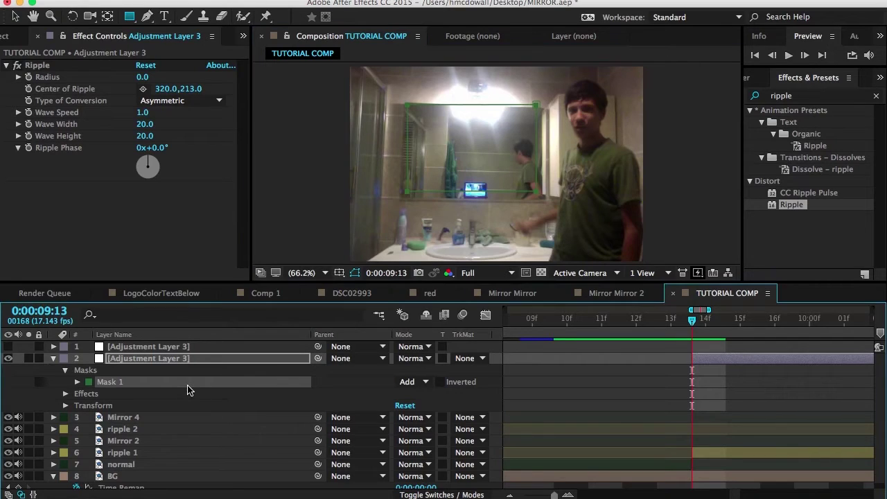
key("Delete")
key("g")
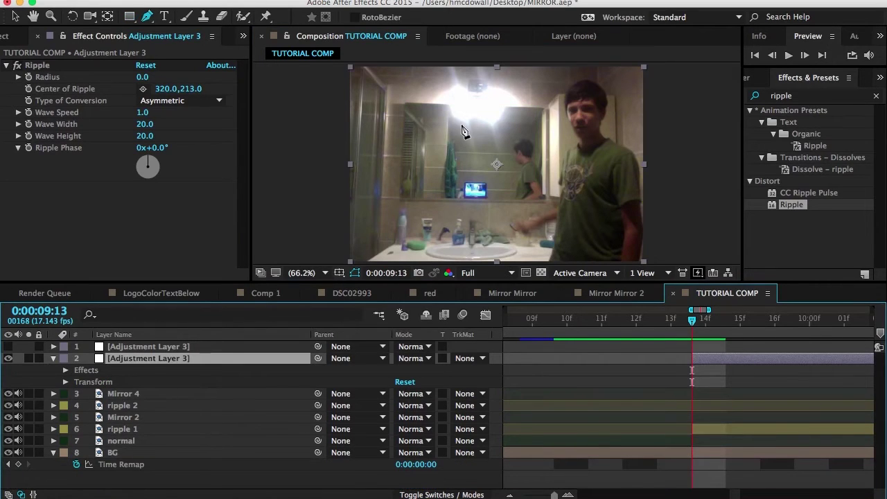
left_click(406, 105)
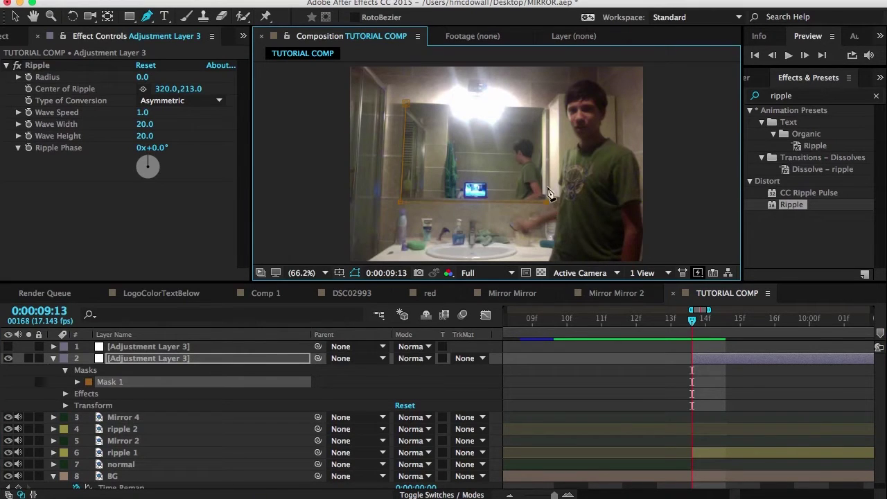
left_click(549, 108)
left_click(406, 106)
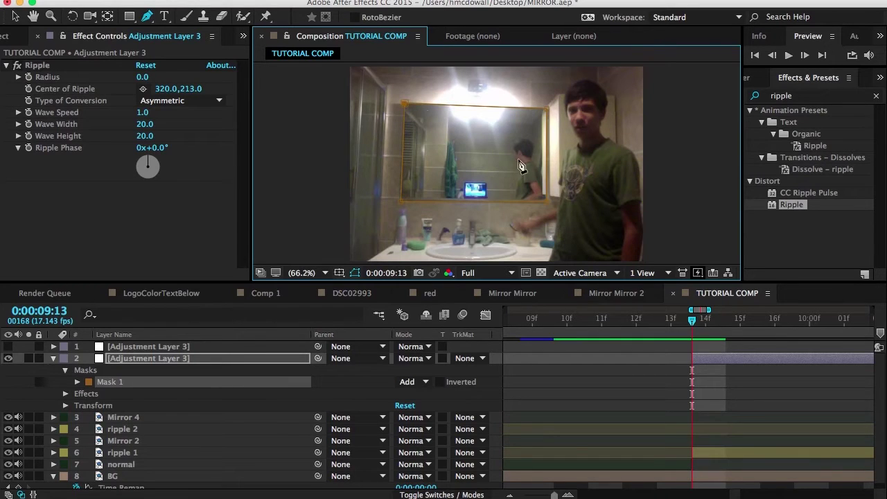
key("period")
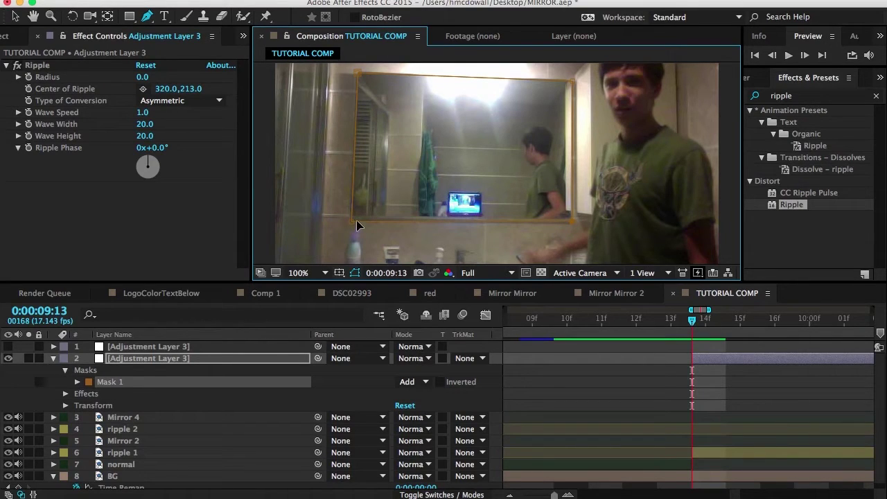
left_click_drag(356, 222, 353, 218)
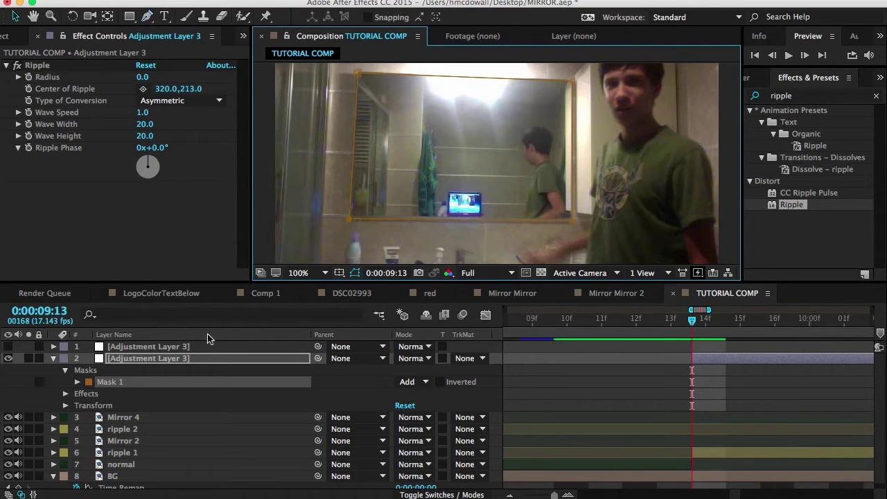
Step: Keyframe the Ripple Radius at 0:00:09:09, then zoom in and scrub back toward 9:06
left_click(198, 362)
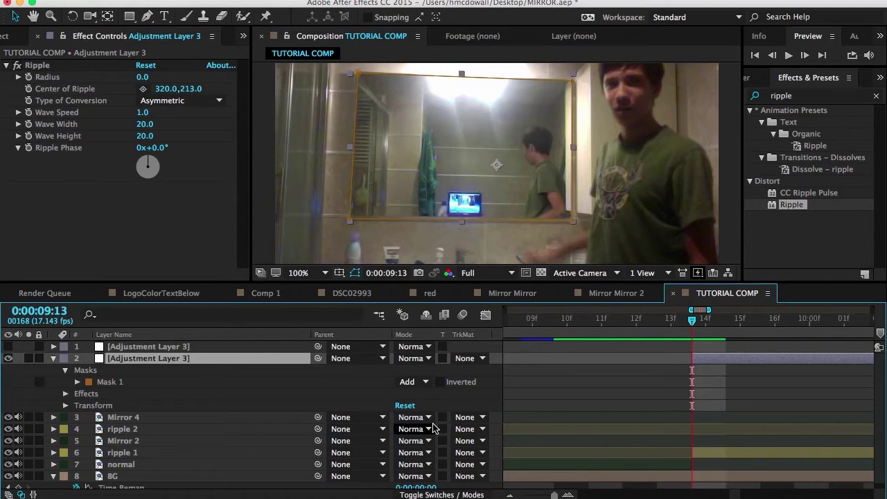
left_click_drag(553, 494, 528, 496)
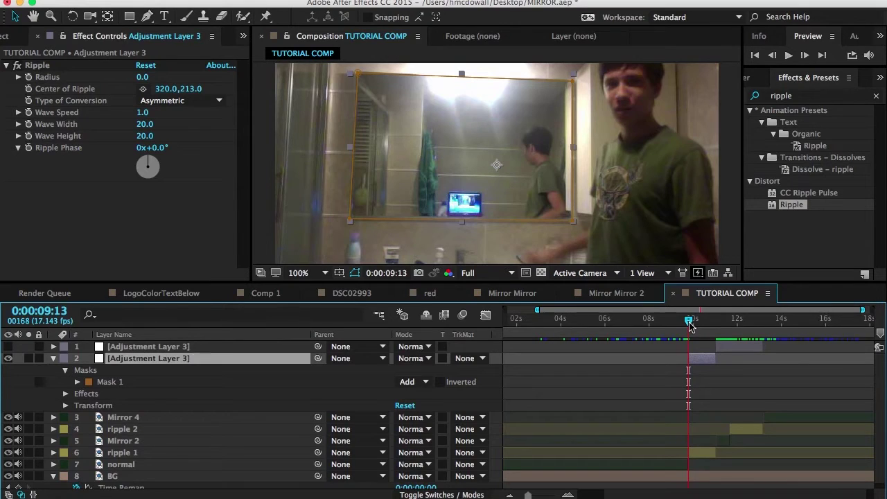
mouse_move(690, 324)
left_mouse_down()
mouse_move(701, 329)
mouse_move(674, 335)
mouse_move(689, 336)
left_mouse_up()
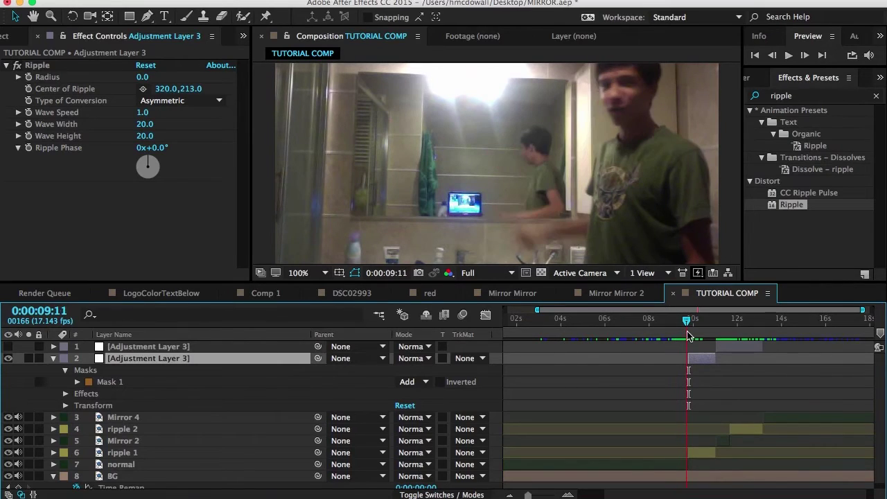
left_click(686, 363)
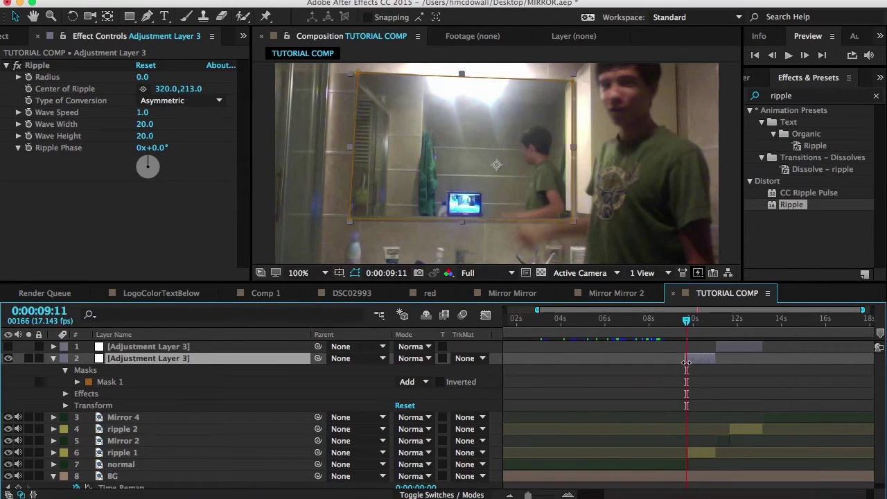
mouse_move(687, 323)
left_mouse_down()
mouse_move(679, 328)
mouse_move(689, 328)
left_mouse_up()
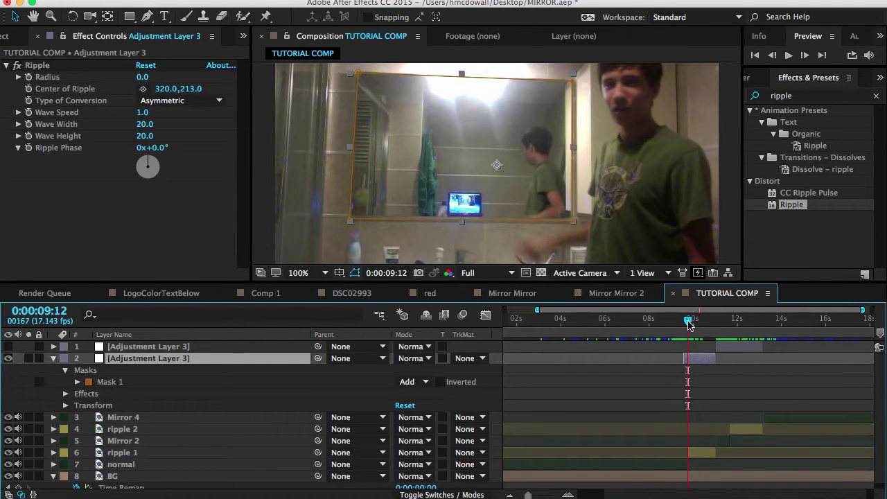
left_click_drag(687, 326, 686, 325)
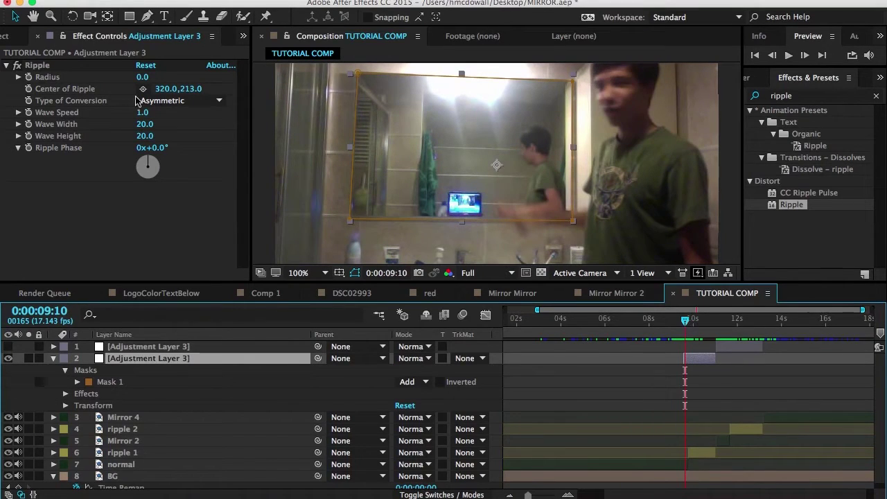
left_click(29, 76)
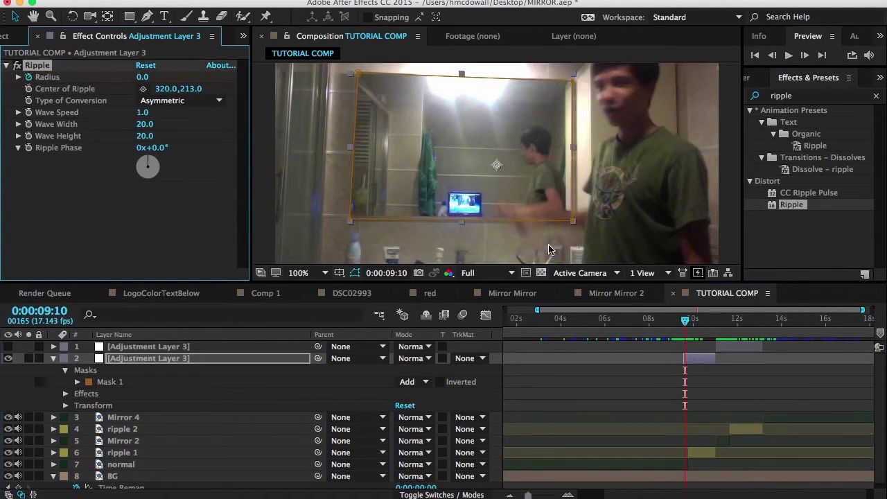
left_click_drag(686, 326, 683, 326)
left_click(546, 496)
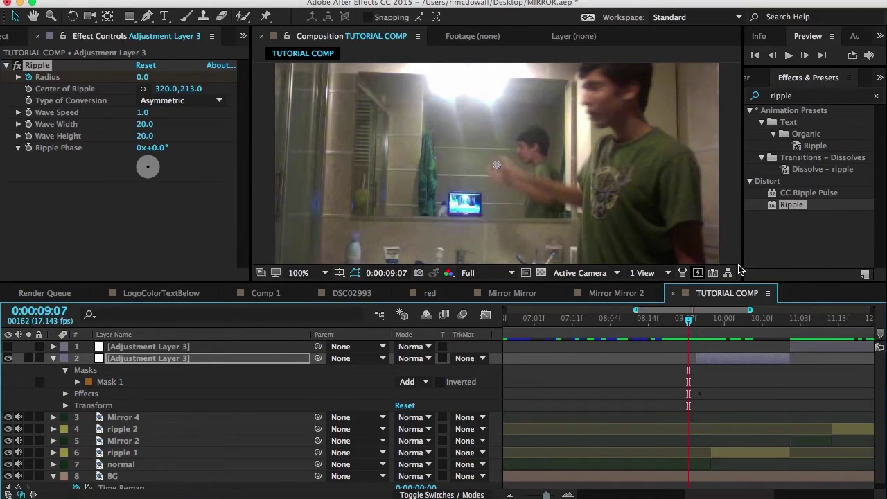
left_click_drag(692, 324, 670, 365)
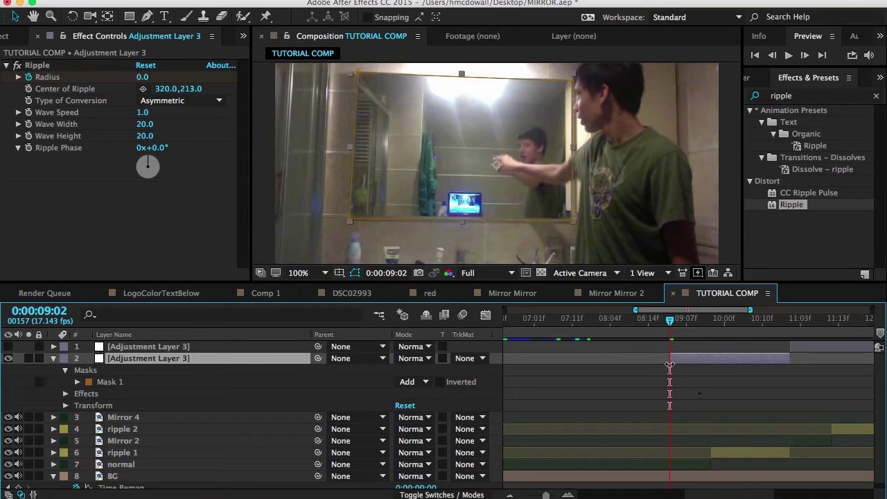
Step: Reveal layer 2's Radius keyframe and move it to 9:02, the layer's start
key("u")
left_click(700, 383)
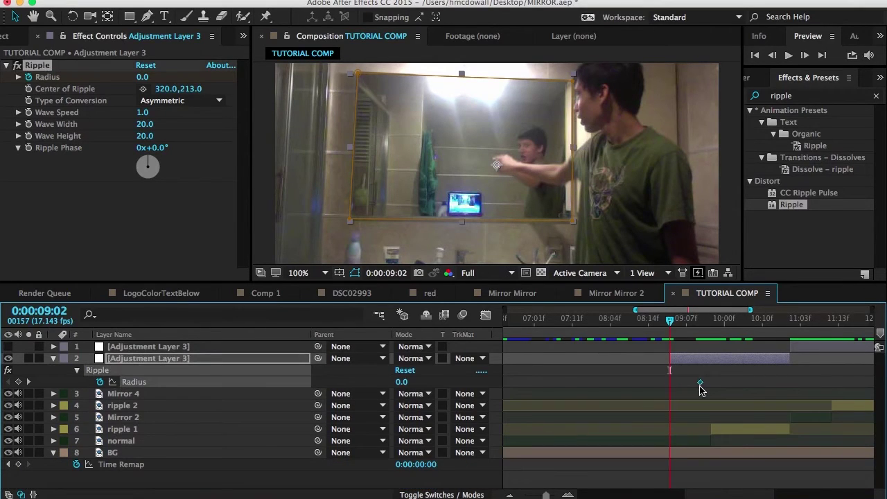
left_click_drag(679, 392, 669, 392)
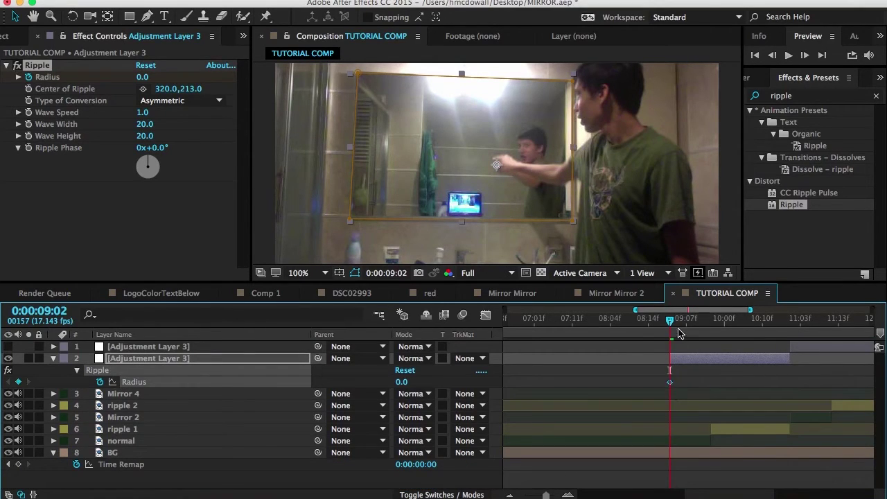
Step: Key the Ripple Radius to 38 at 9:12 and to 0 at 9:07
left_click_drag(669, 325, 707, 325)
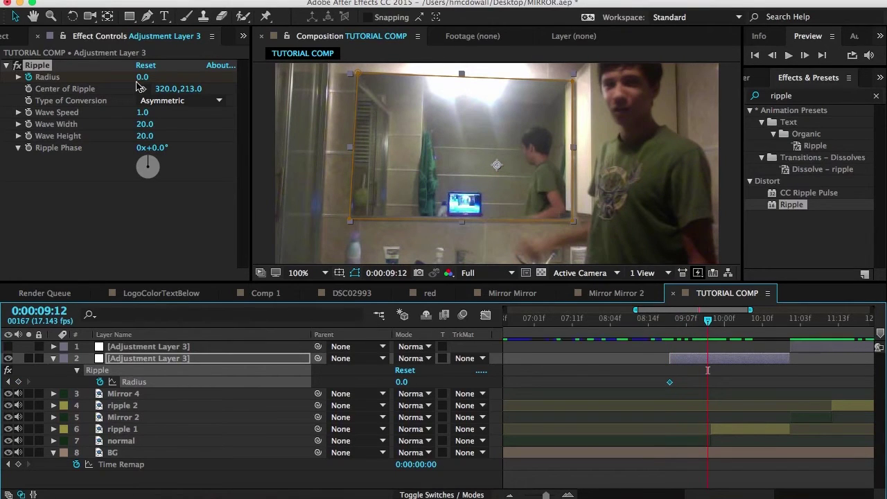
left_click_drag(142, 76, 191, 76)
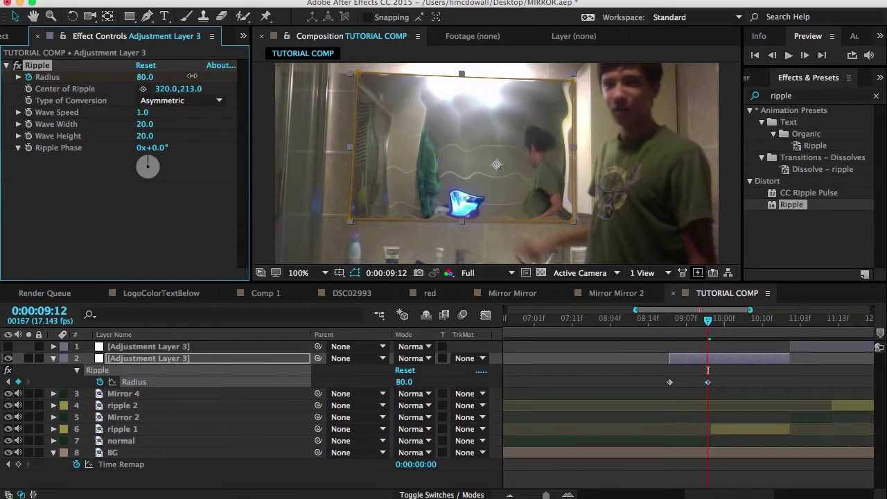
left_click_drag(189, 80, 169, 88)
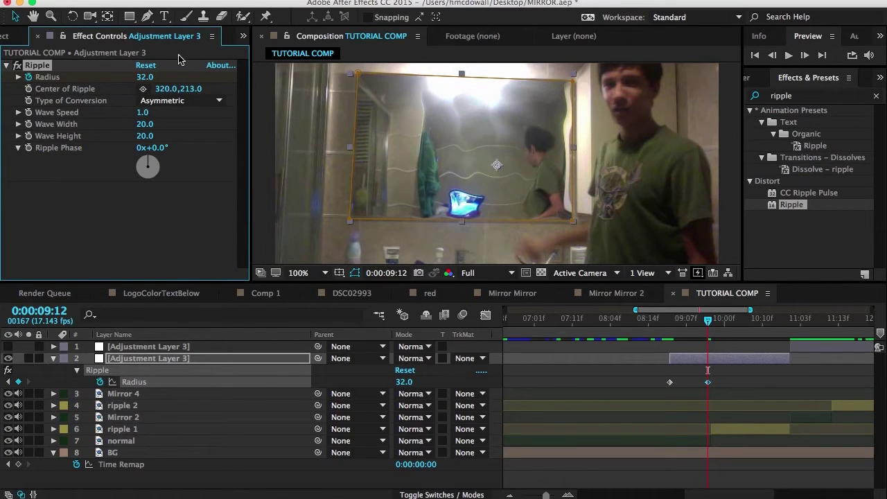
left_click_drag(144, 77, 172, 89)
left_click_drag(169, 90, 182, 91)
left_click_drag(697, 327, 688, 326)
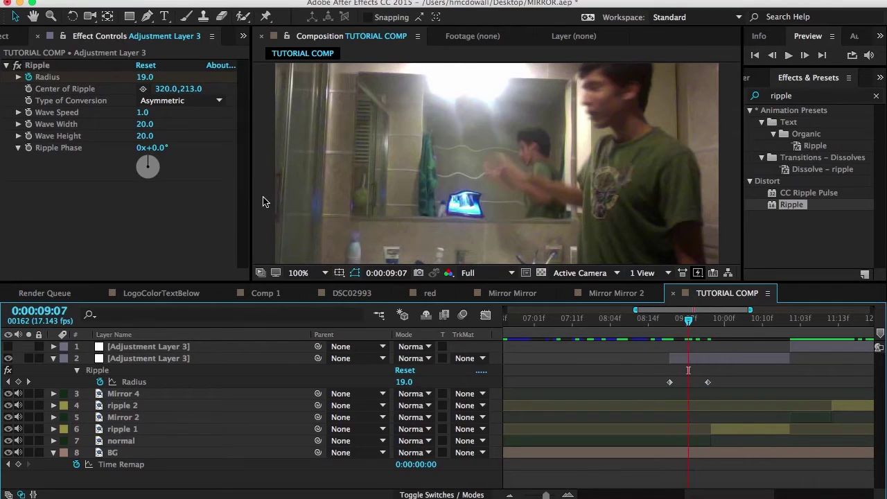
left_click_drag(138, 79, 84, 84)
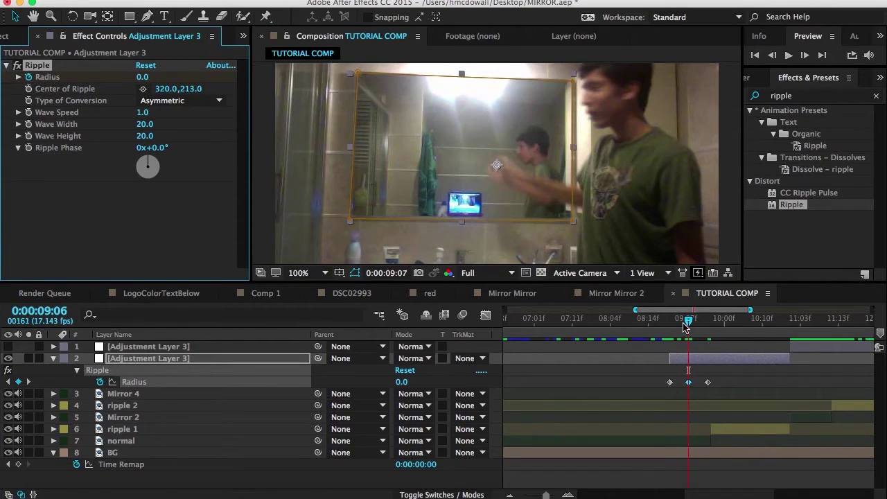
Step: Preview the ripple growing from 9:02 to 9:09, then reset the viewer to 100%
left_click_drag(684, 325, 708, 326)
left_click(641, 372)
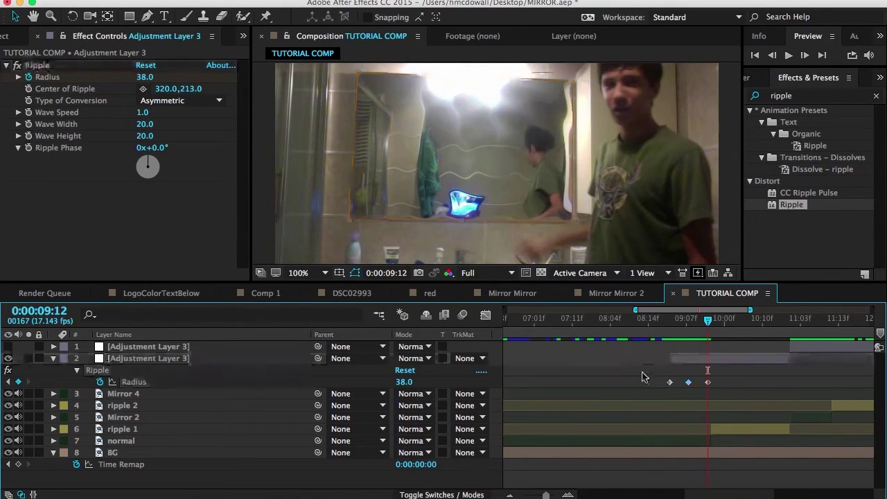
left_click(664, 319)
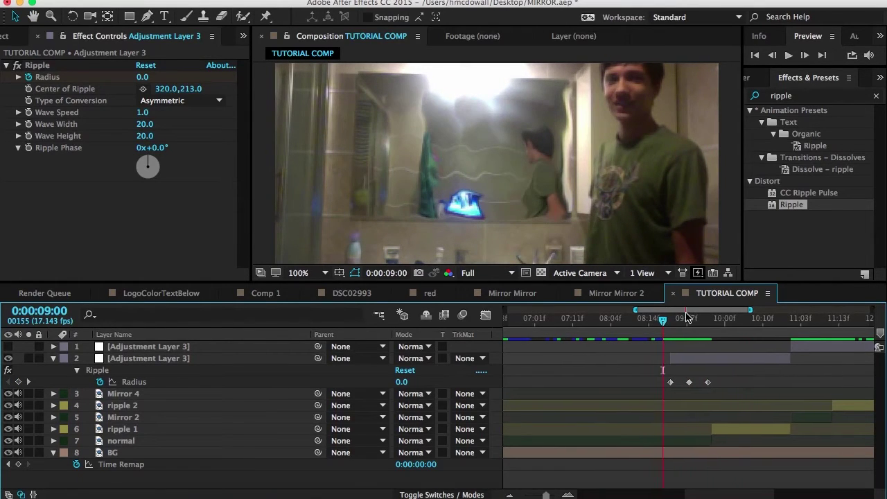
scroll(686, 317, "right", 2)
left_click_drag(631, 324, 663, 327)
left_click(300, 273)
left_click(308, 282)
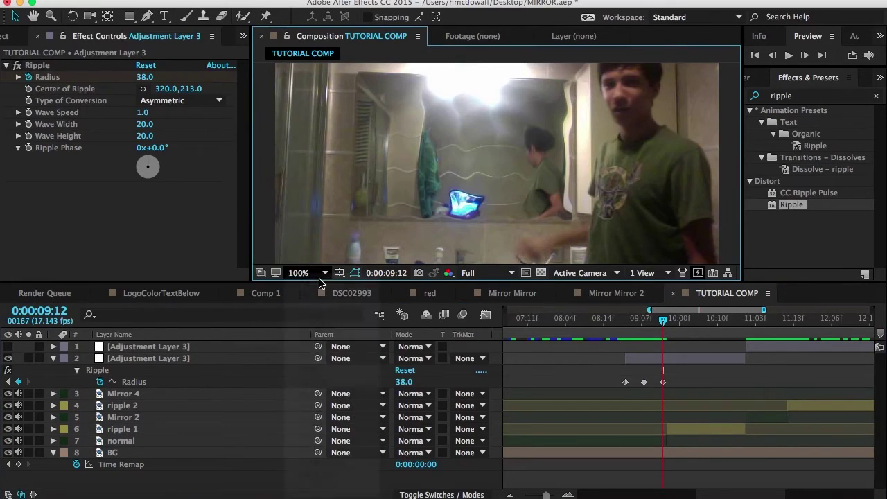
key("slash")
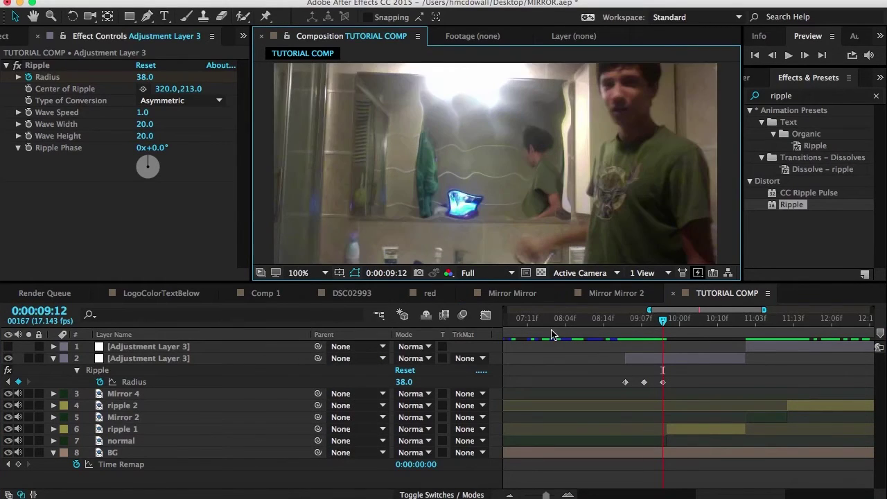
Step: Shift the Radius 38 keyframe to 11:00 and ramp Wave Speed from 1.0 at 9:02 to 5.0
left_click_drag(625, 327, 627, 328)
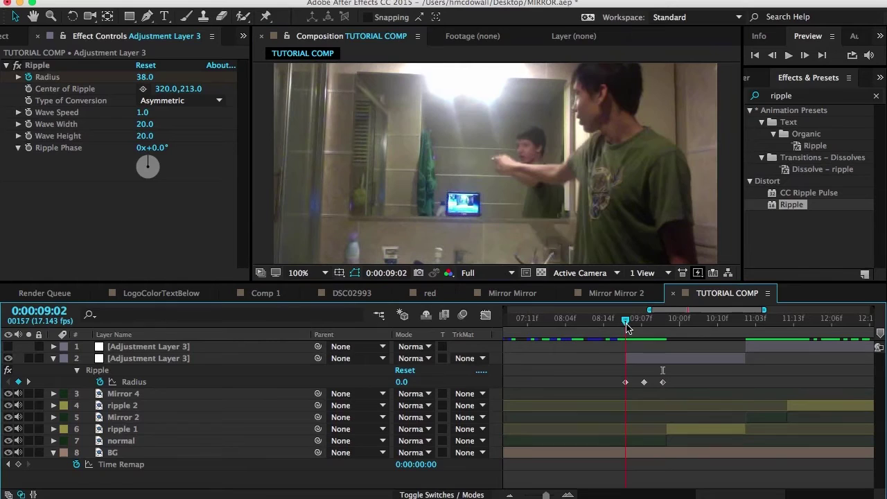
left_click(31, 114)
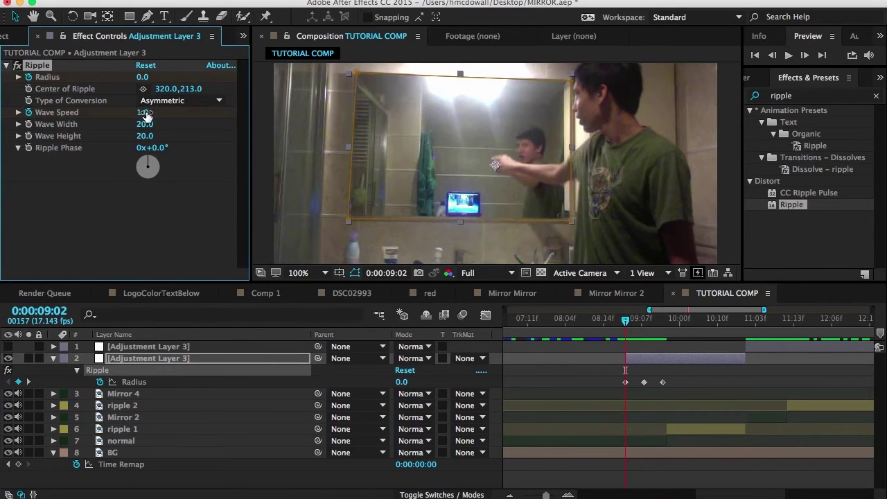
left_click(663, 330)
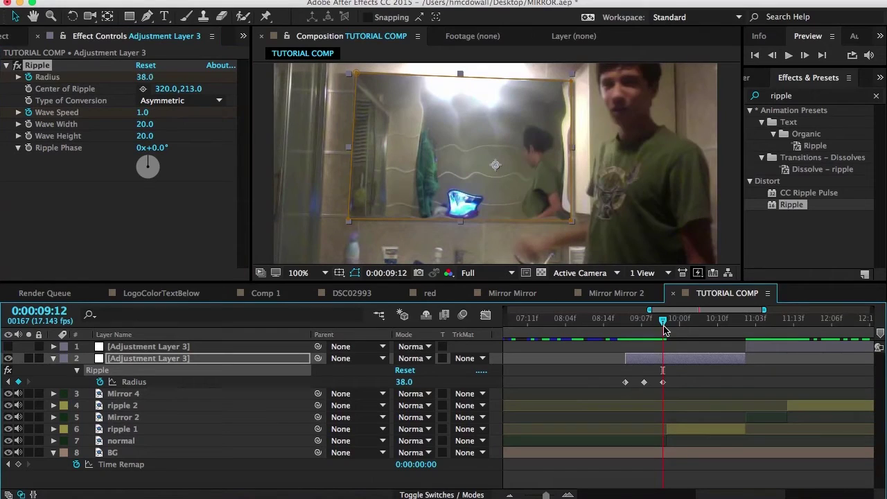
left_click_drag(697, 331, 746, 330)
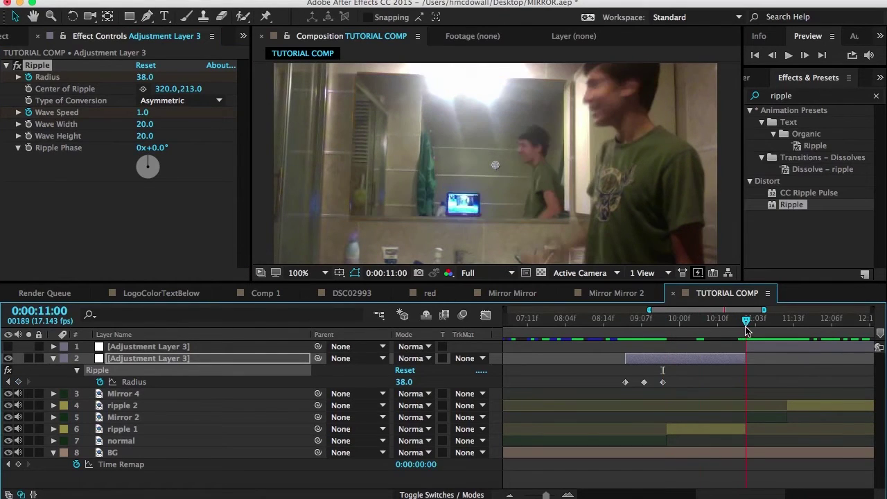
left_click_drag(663, 382, 745, 381)
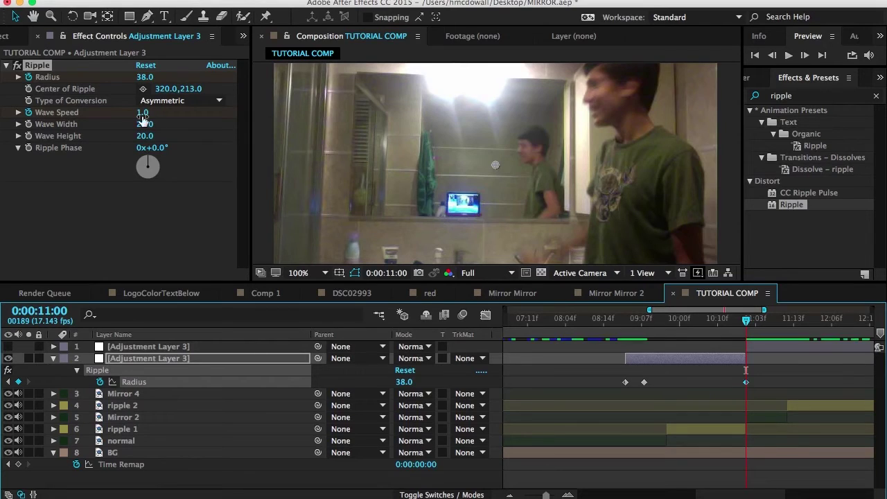
left_click_drag(140, 112, 163, 111)
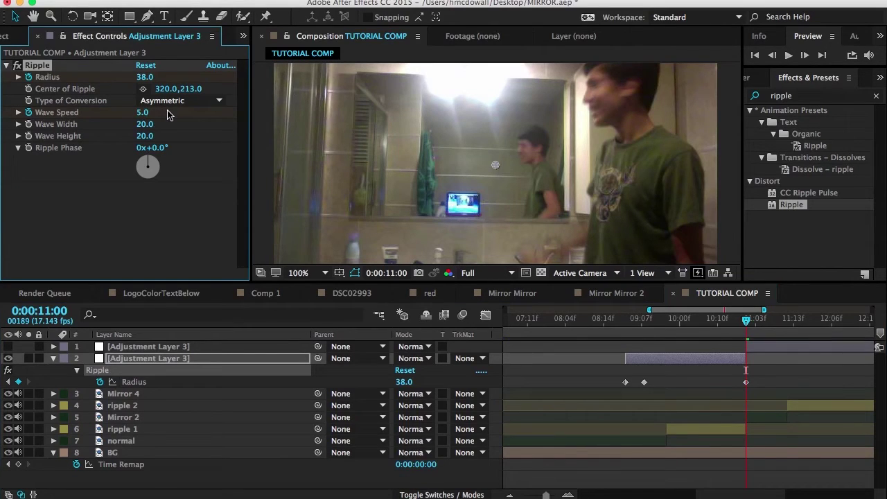
left_click_drag(646, 323, 734, 340)
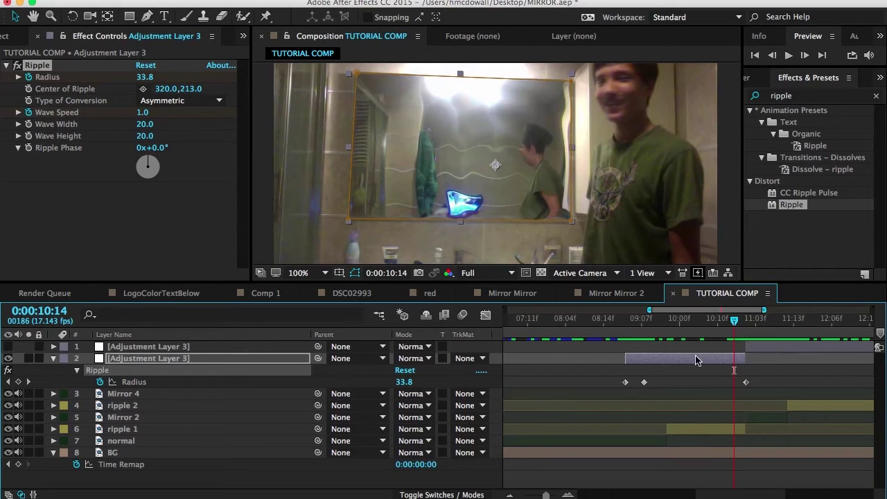
Step: Move the Wave Speed 5.0 keyframe slightly earlier to 10:15
key("u")
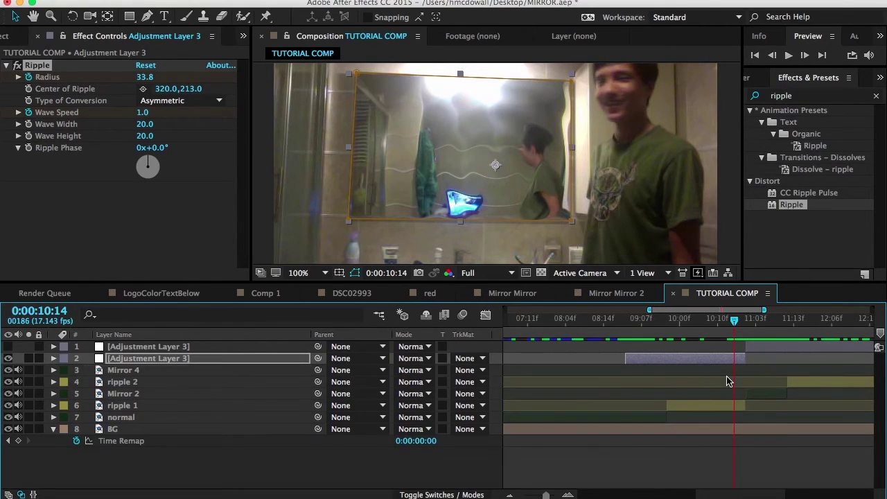
key("u")
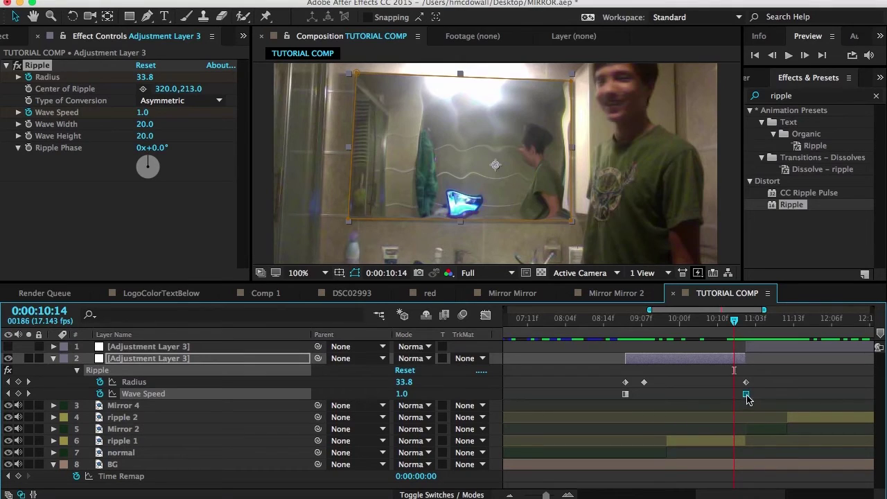
left_click_drag(747, 398, 739, 398)
Step: Key Wave Width at 20 on 9:02 and narrow it to 14.1 at 10:15
key("i")
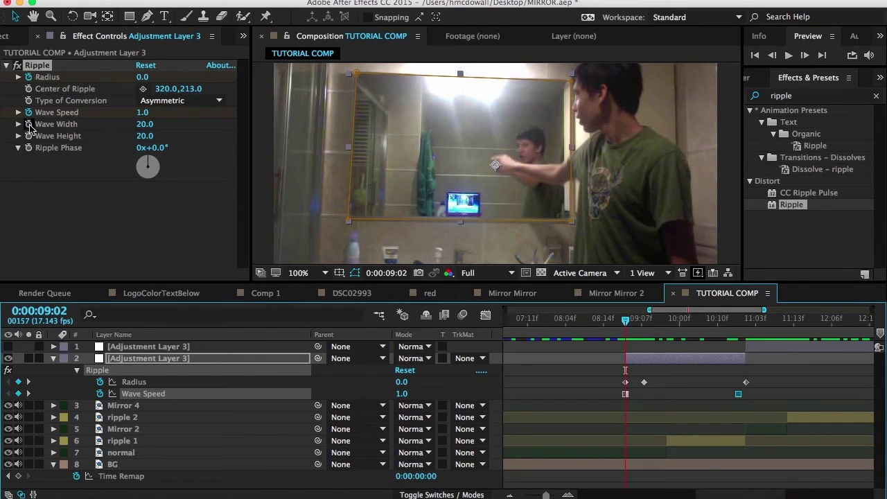
left_click(29, 127)
left_click(739, 320)
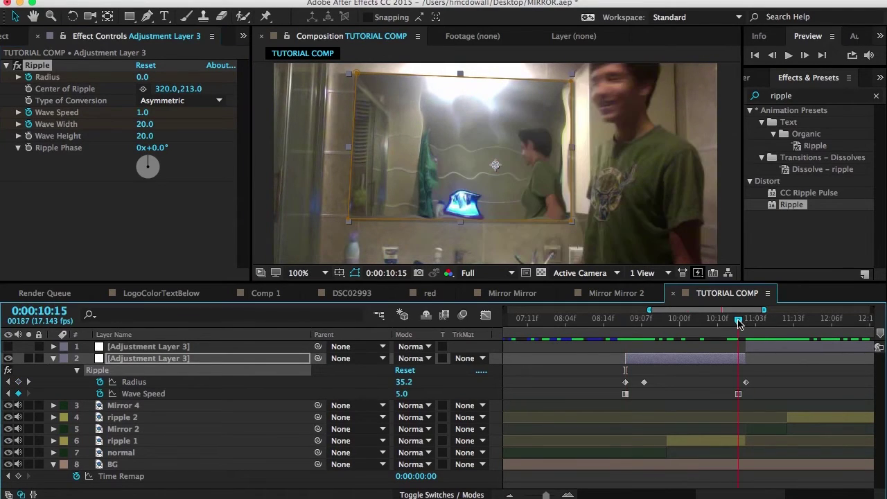
left_click_drag(144, 124, 95, 136)
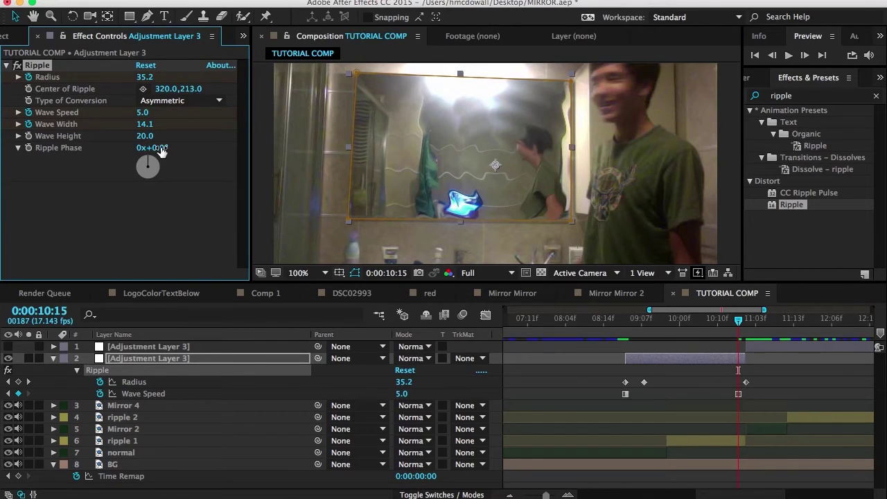
Step: Set Ripple Phase to 40° and return the current time to 8:11
left_click_drag(181, 151, 198, 158)
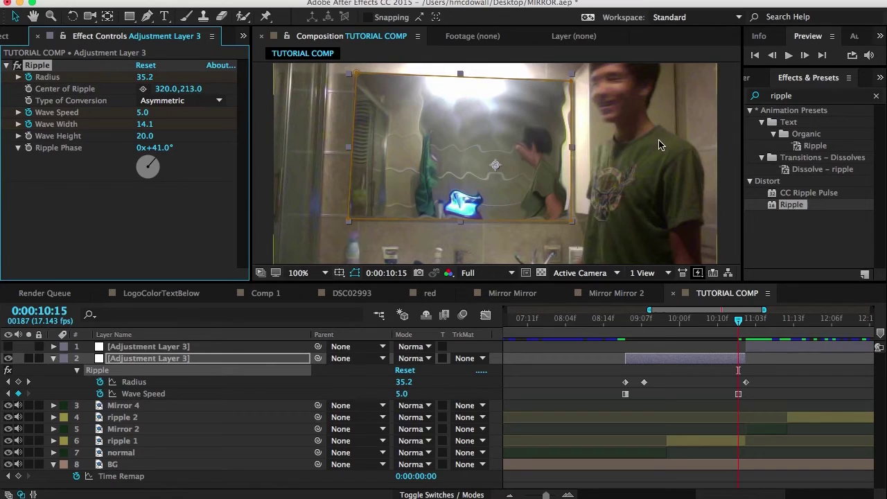
left_click(156, 150)
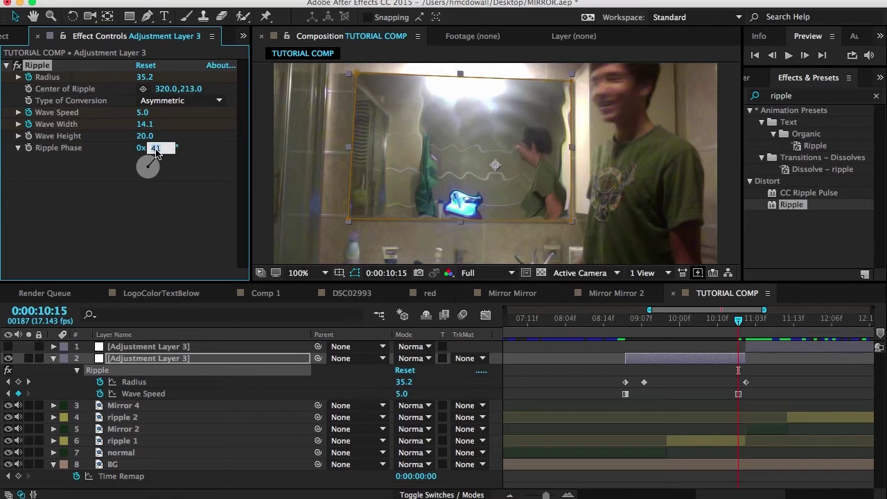
type("40")
key("Return")
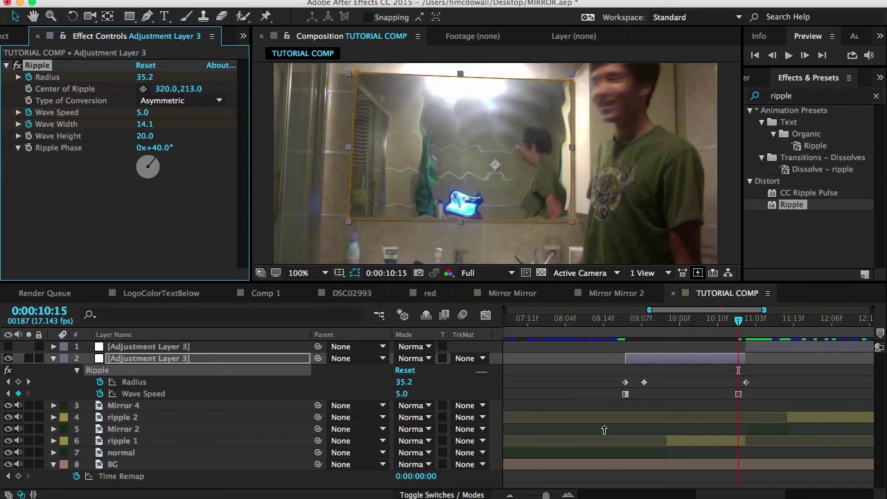
left_click_drag(626, 319, 595, 319)
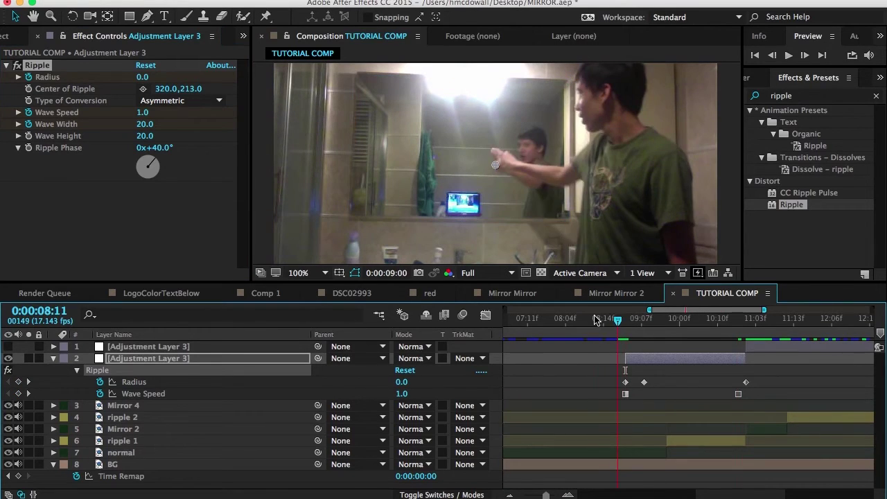
left_click(565, 395)
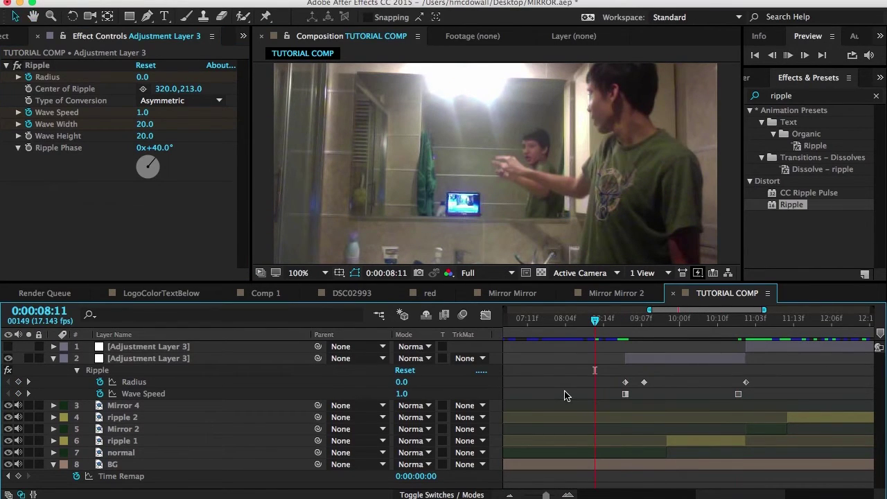
Step: Play and scrub through the ripple section to check it
key("space")
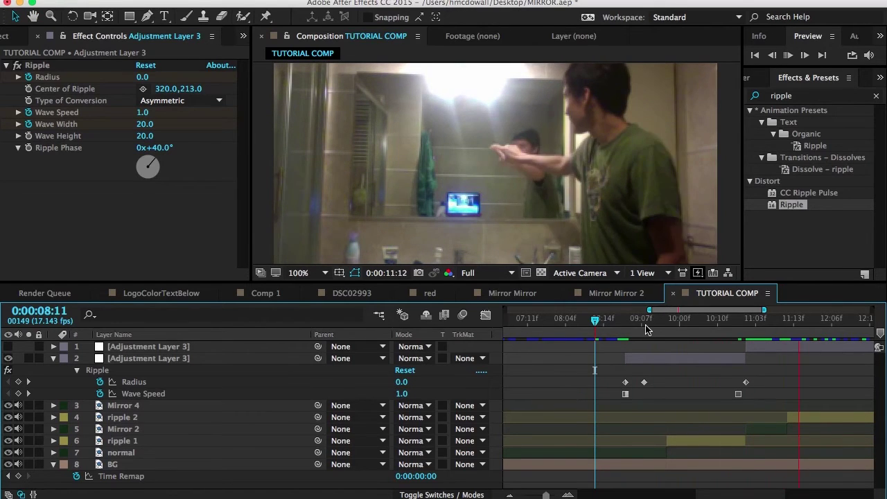
left_click(648, 321)
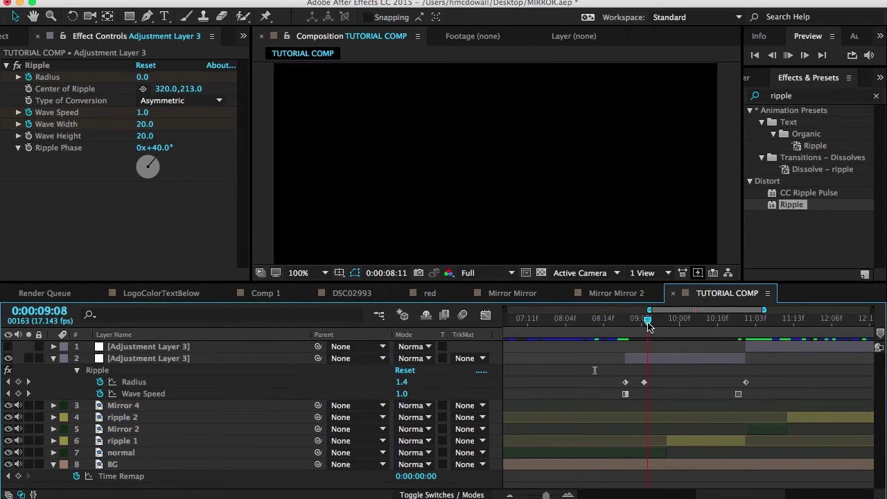
left_click_drag(648, 326, 739, 352)
Step: Raise Wave Speed to 15.0 at the adjustment layer's 10:15 keyframe
left_click(708, 363)
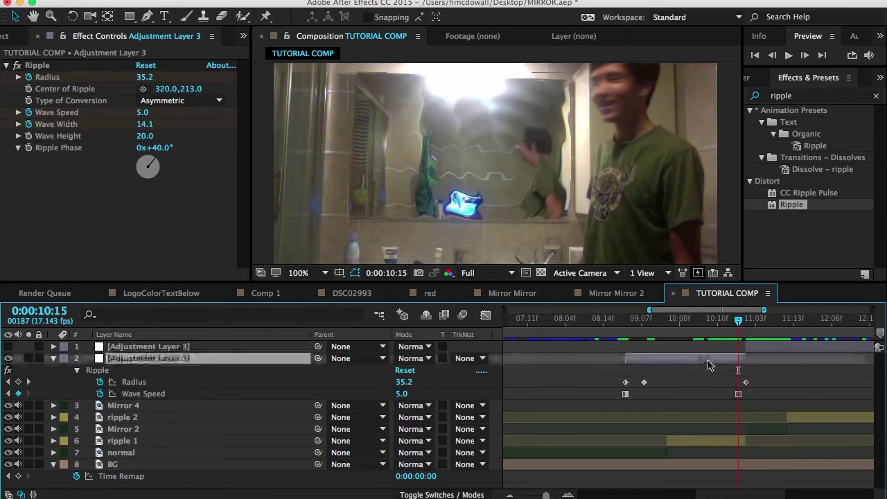
key("u")
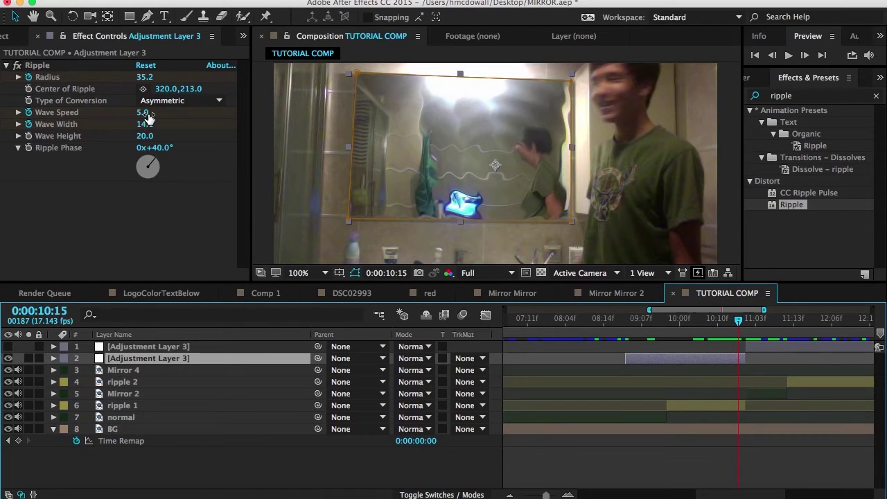
key("u")
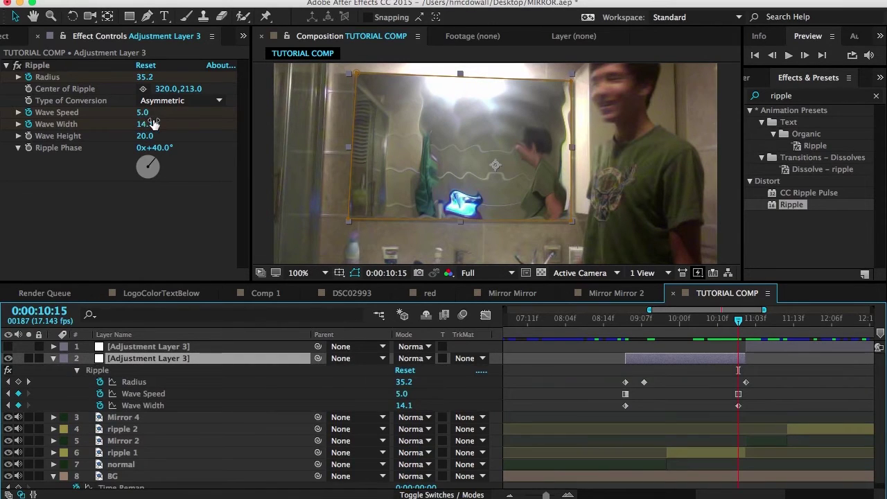
left_click_drag(143, 114, 300, 104)
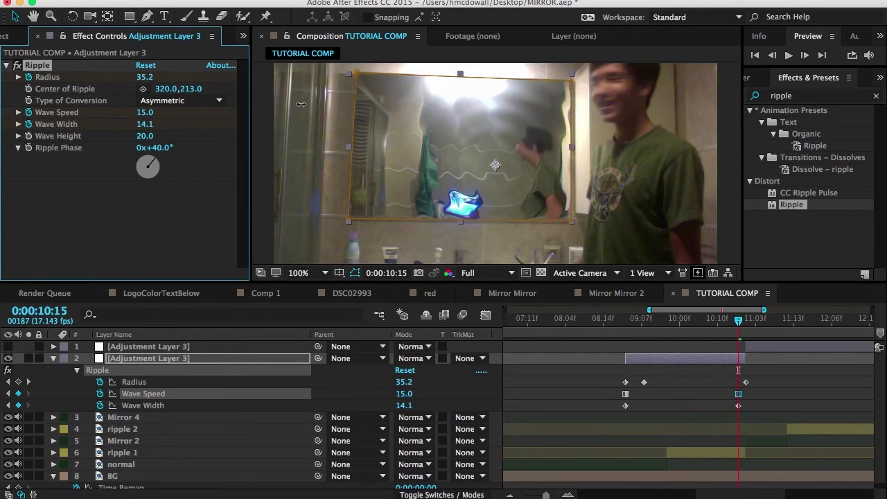
Step: Preview the composition from 08:15 and scrub back to about 10:03
left_click(608, 320)
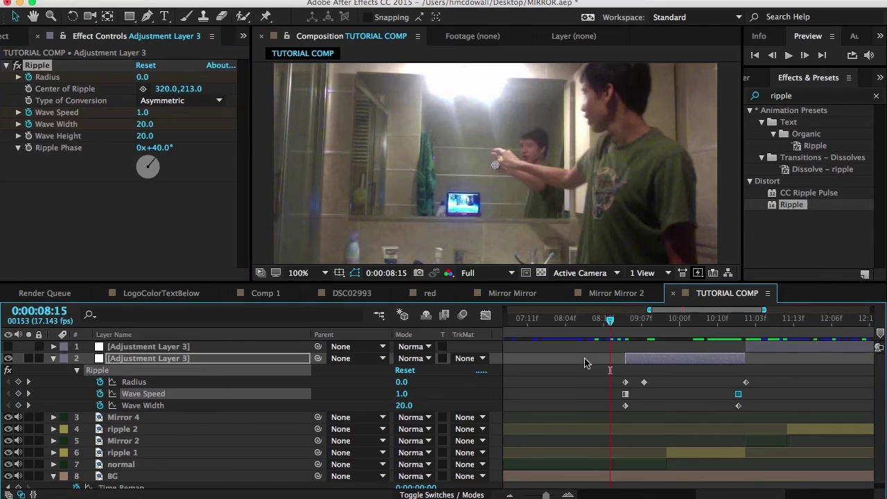
left_click(575, 381)
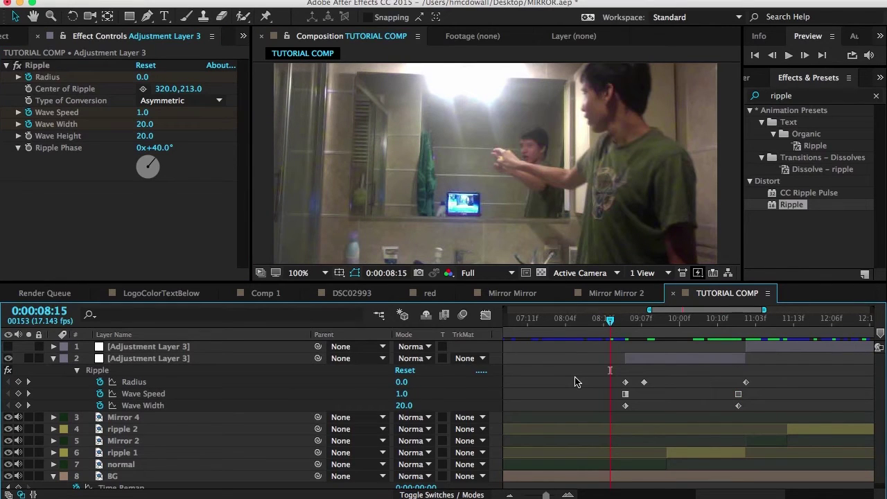
key("space")
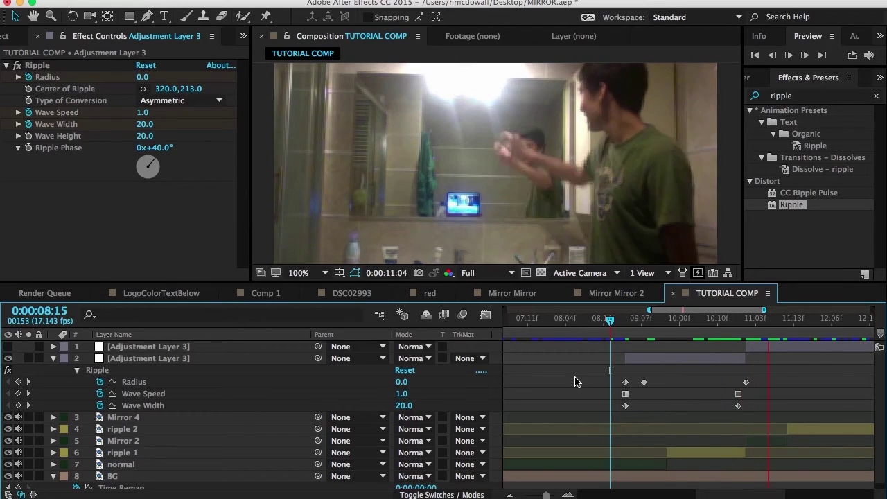
left_click(726, 320)
left_click_drag(736, 328, 713, 332)
Step: Marquee-select the adjustment layer's last three keyframes and drag them earlier
left_click(733, 358)
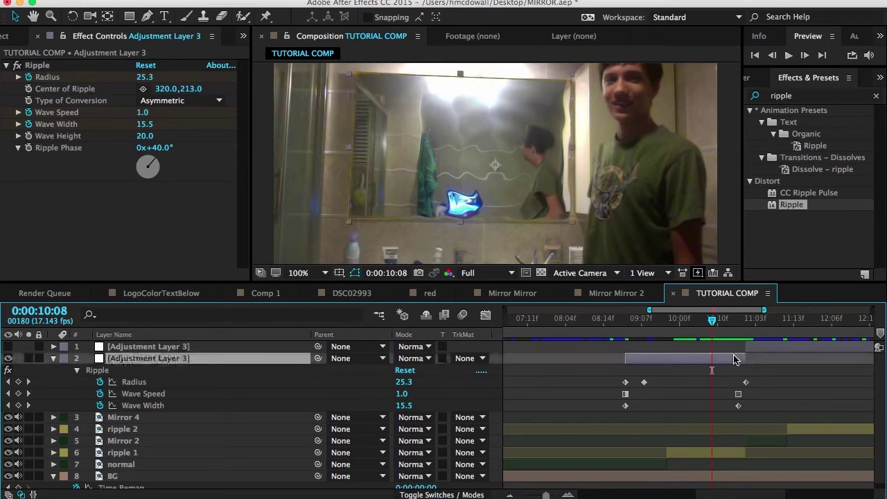
key("u")
key("u")
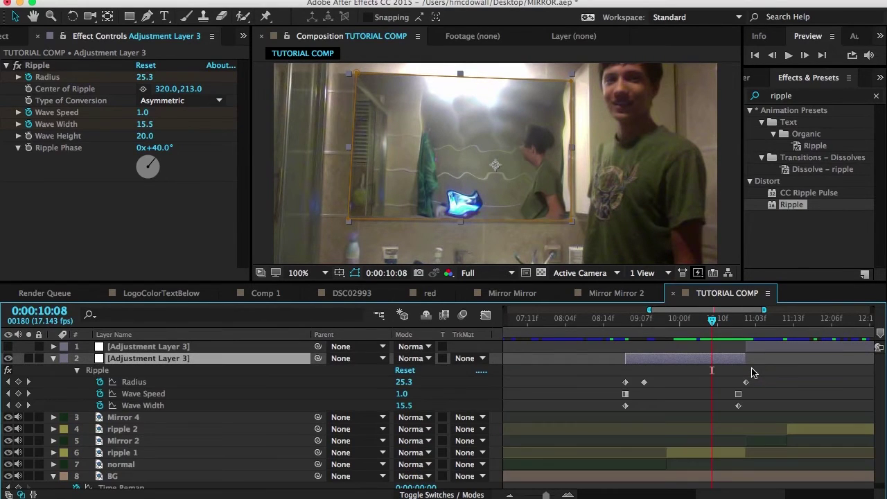
left_click_drag(754, 373, 717, 411)
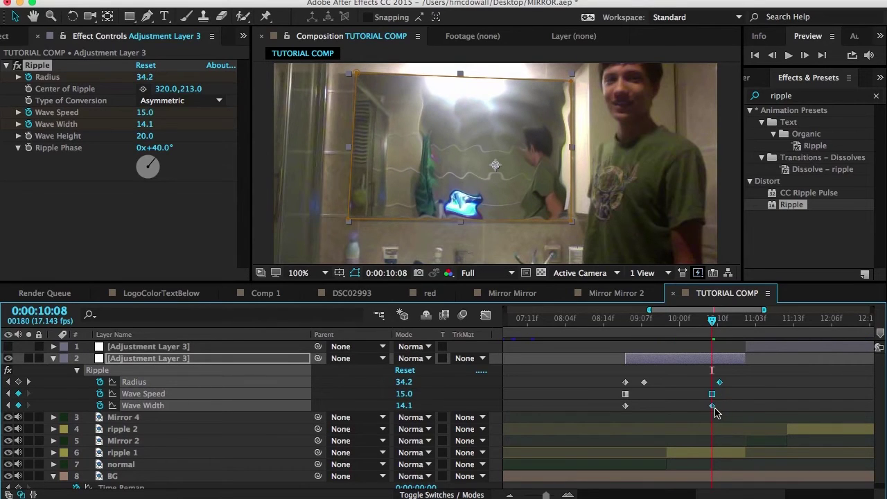
left_click(669, 365)
Step: At 11:00, key Radius and Wave Speed to 0
left_click_drag(697, 327, 746, 321)
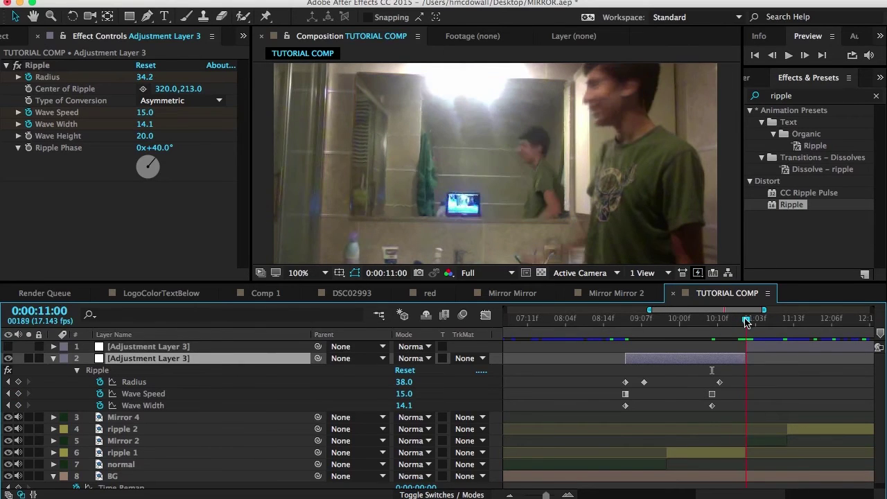
left_click(679, 400)
left_click(140, 77)
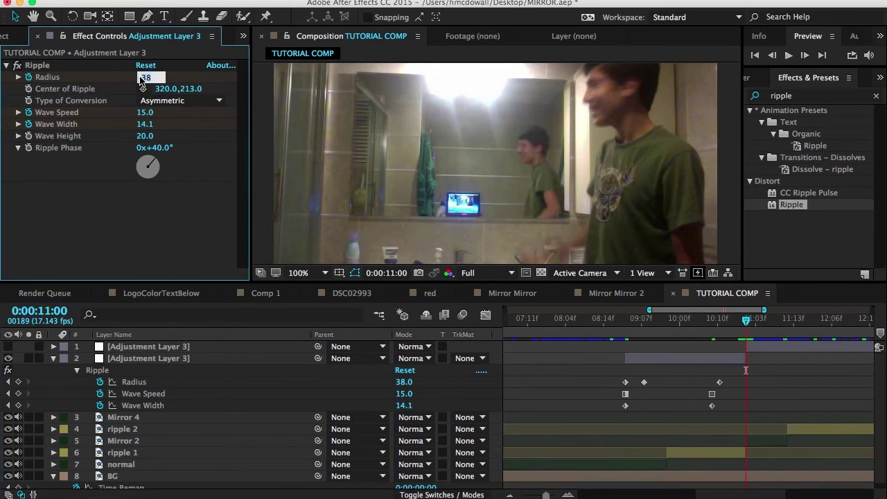
type("0")
key("Return")
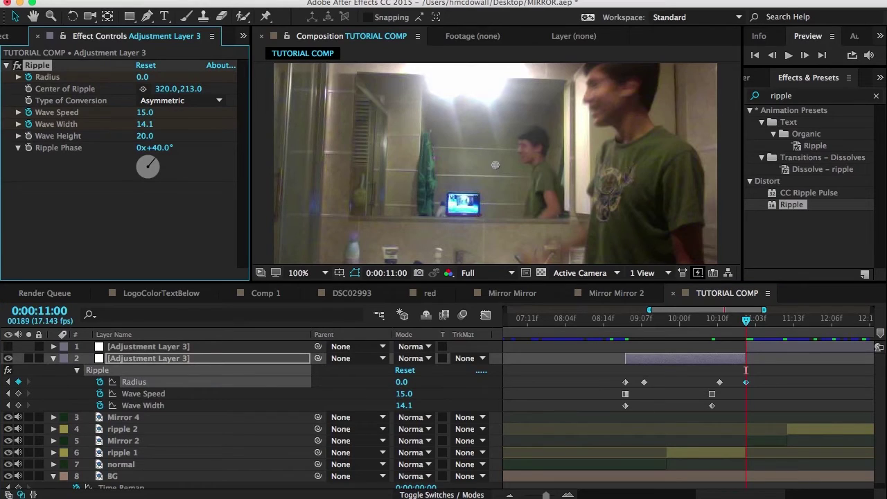
left_click(144, 113)
type("0")
key("Return")
Step: Key Wave Width to 2 and Wave Height to 0, leaving Ripple Phase at 40°
left_click(147, 129)
type("2")
key("Return")
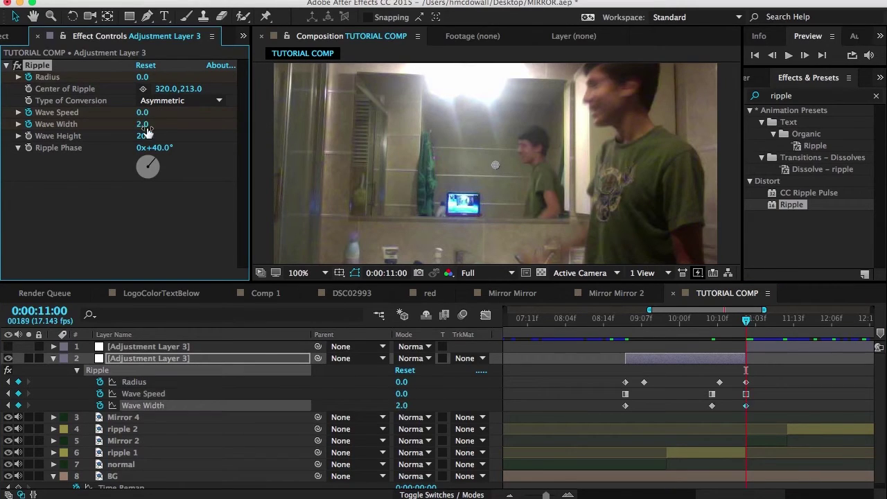
left_click(144, 136)
type("0")
key("Return")
left_click(158, 148)
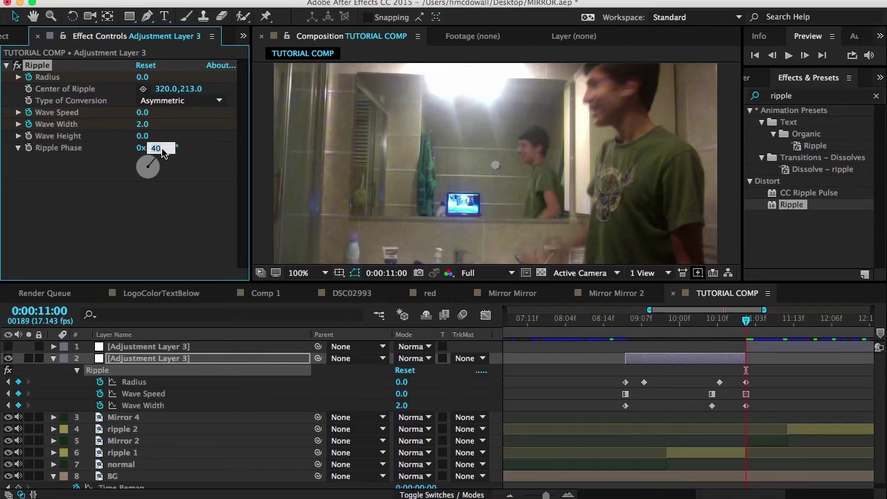
left_click(201, 157)
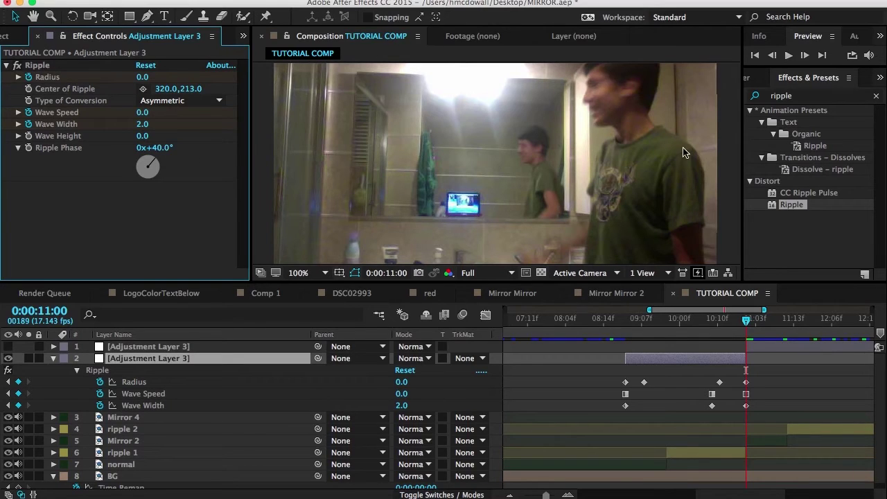
Step: Preview the ripple animation and select the Wave Speed keyframe at 11:00
left_click_drag(731, 334, 607, 331)
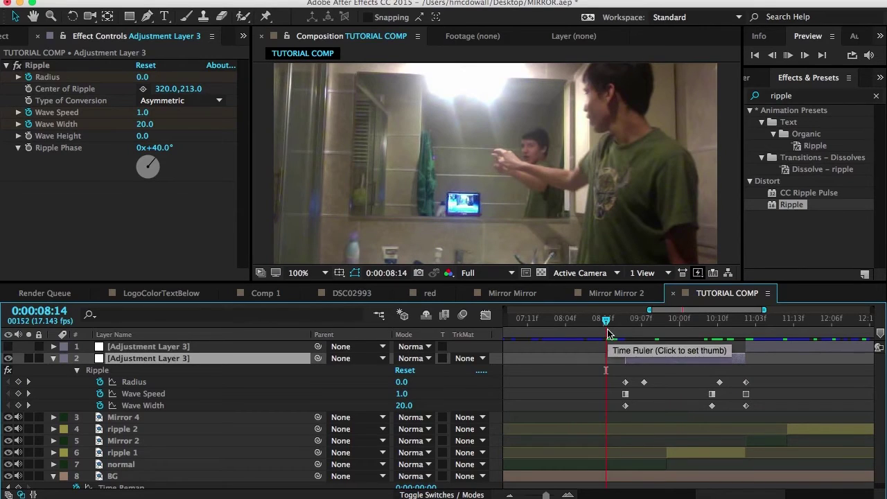
key("space")
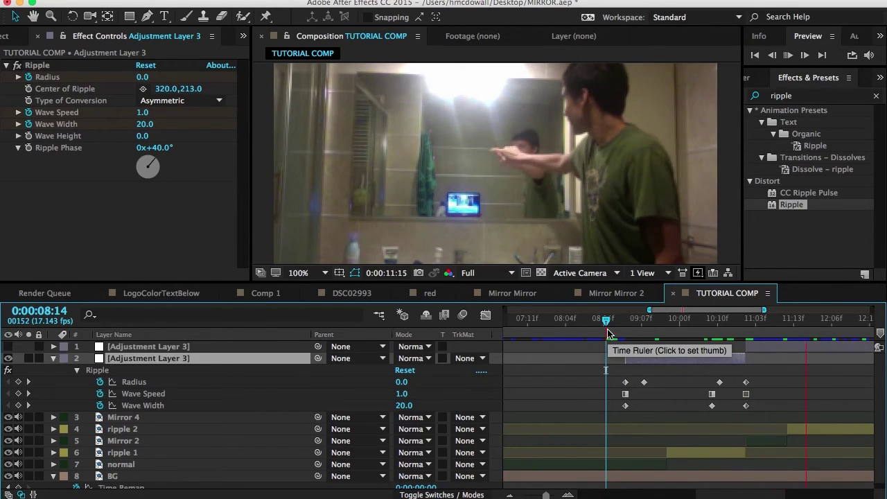
left_click(648, 332)
key("k")
key("k")
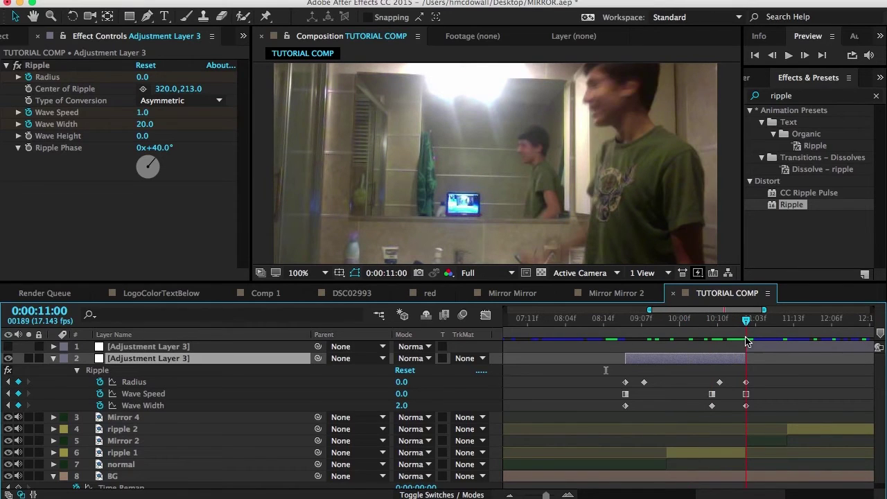
left_click(746, 394)
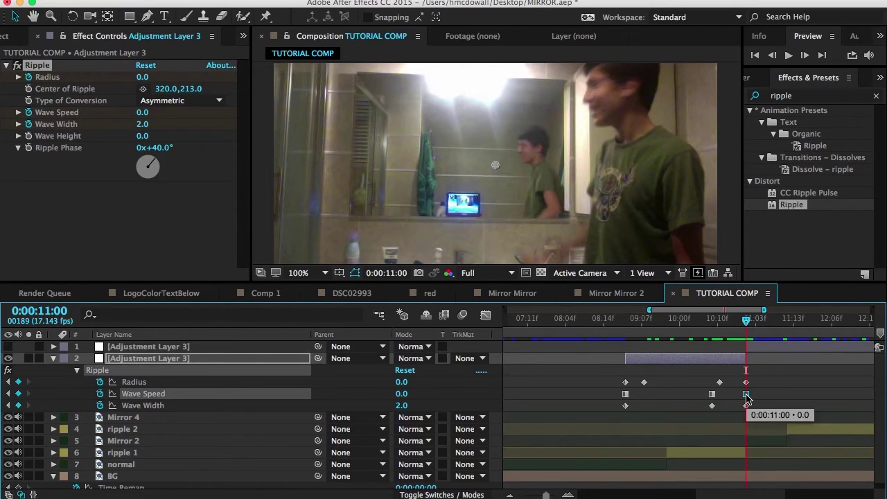
Step: Delete the Wave Speed, Radius and Wave Width keyframes at 11:00
key("Delete")
left_click_drag(737, 329, 745, 358)
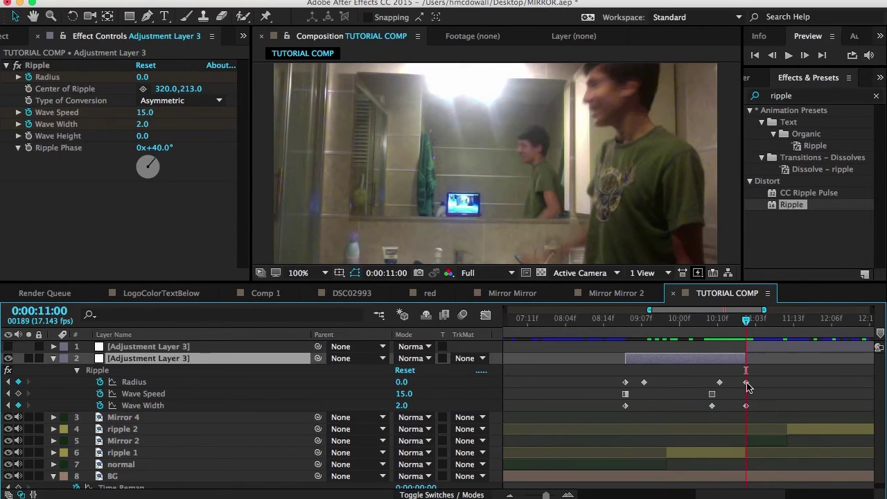
left_click(746, 382)
key("Delete")
left_click(746, 406)
key("=")
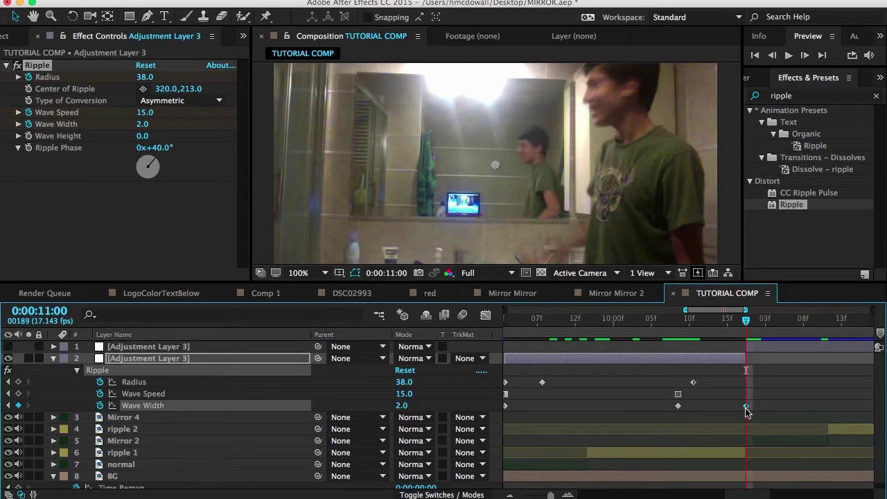
key("Delete")
Step: Undo the last keyframe changes and scrub back to 9:15 to review
left_click_drag(703, 337, 642, 339)
key("shift+End")
key("ctrl+z")
key("ctrl+z")
key("ctrl+z")
key("ctrl+z")
key("ctrl+z")
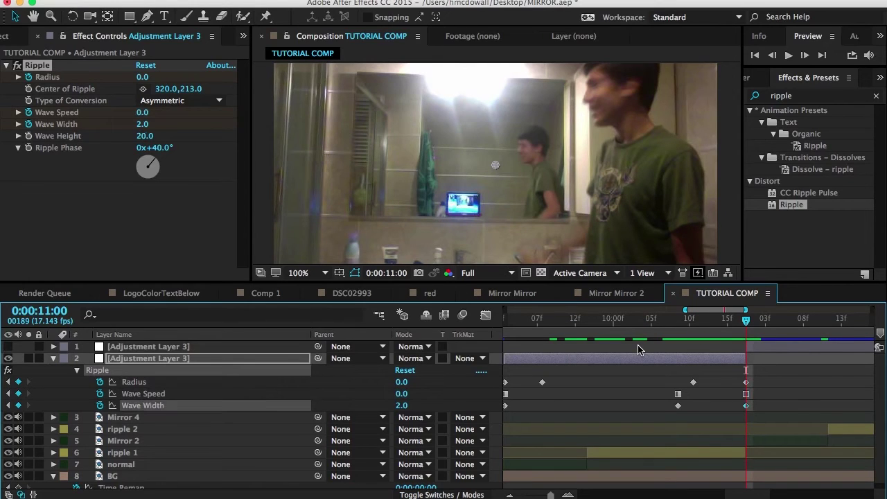
key("ctrl+z")
key("ctrl+z")
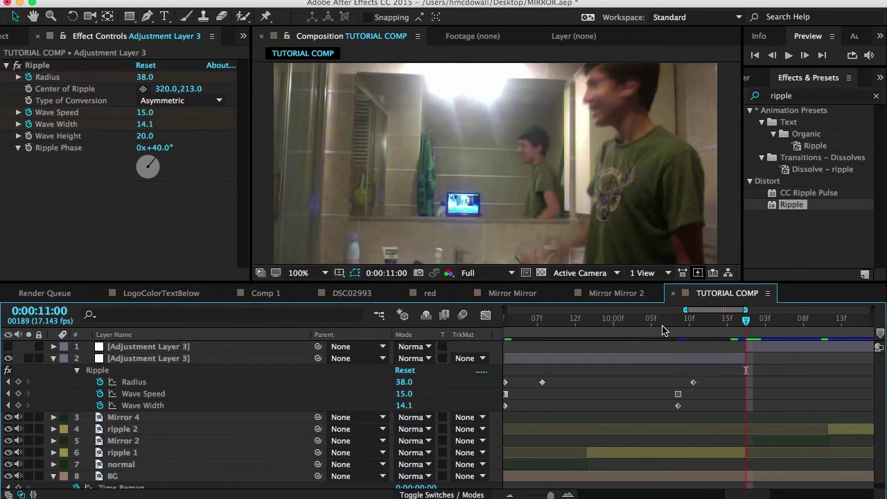
left_click_drag(664, 325, 701, 346)
left_click(707, 358)
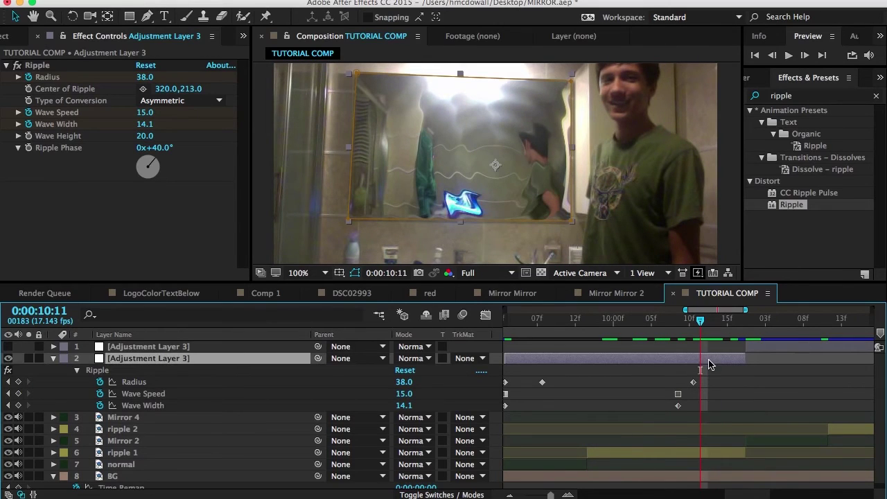
Step: Key Opacity at the playhead and fade it to 0% at 11:00
key("t")
left_click(88, 370)
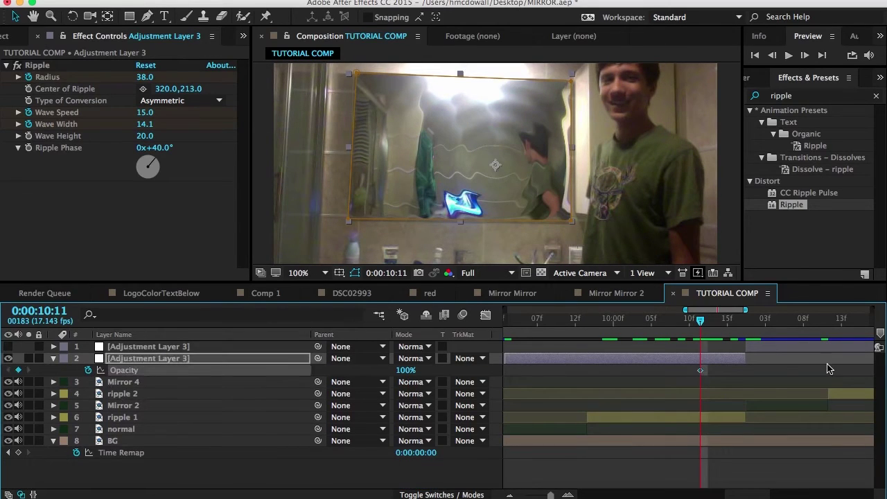
left_click(739, 320)
left_click_drag(739, 320, 746, 320)
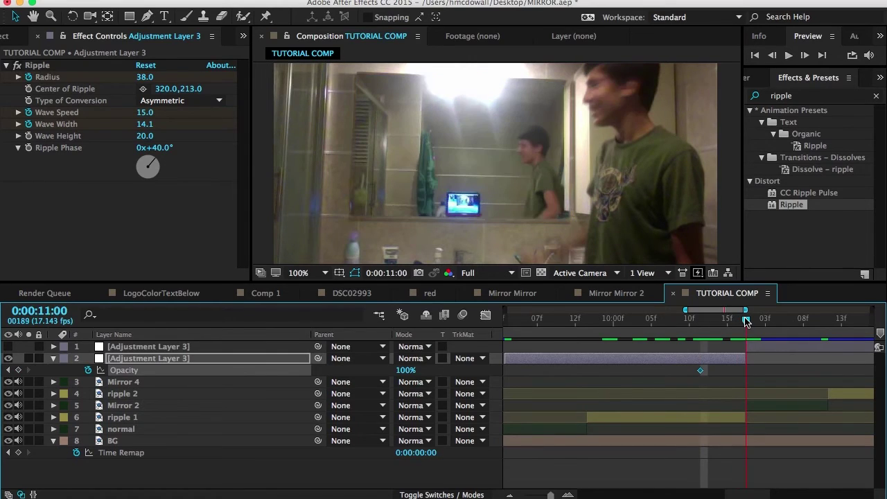
left_click_drag(394, 374, 245, 383)
Step: Scrub through the fade to review it, then collapse the layer's property rows
left_click_drag(721, 323, 685, 329)
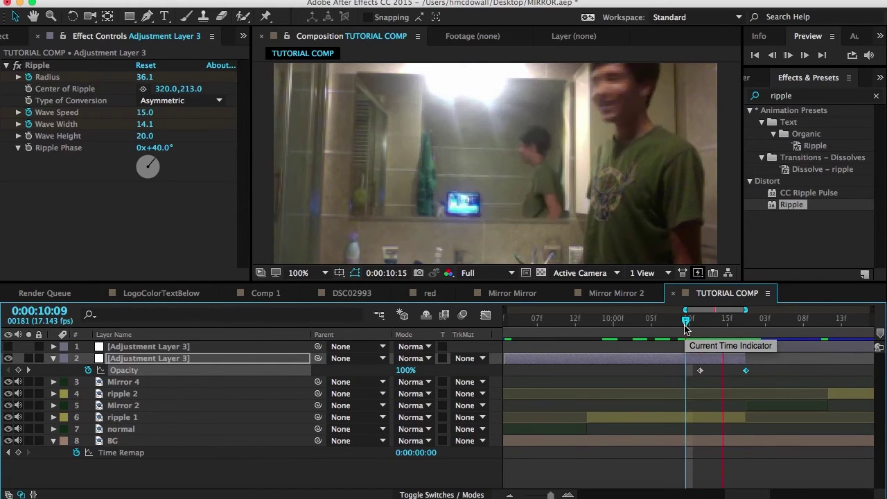
key("space")
left_click_drag(718, 328, 645, 339)
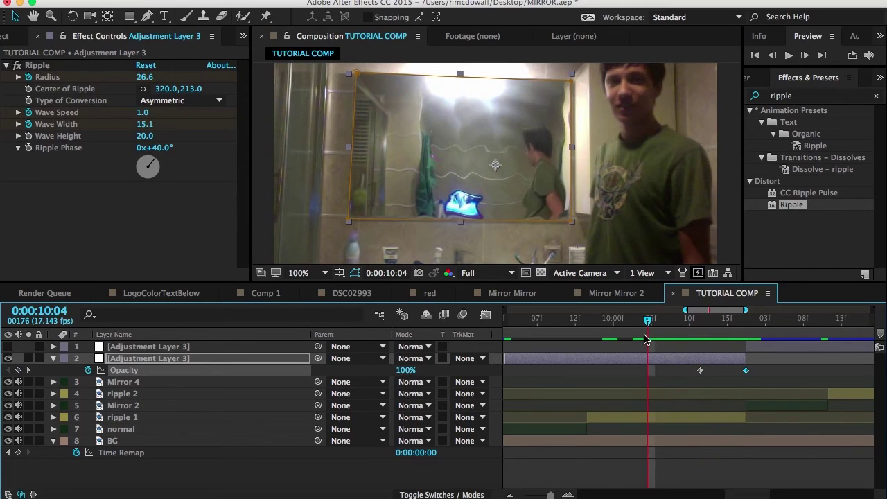
key("u")
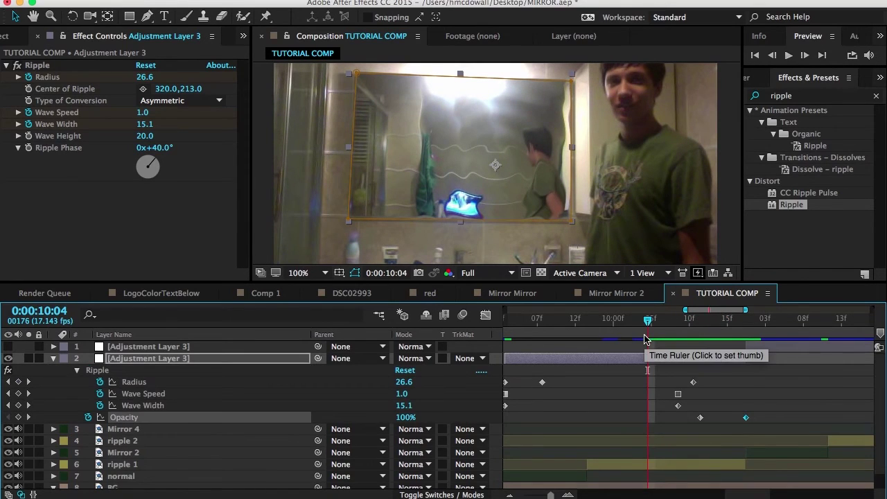
left_click(53, 359)
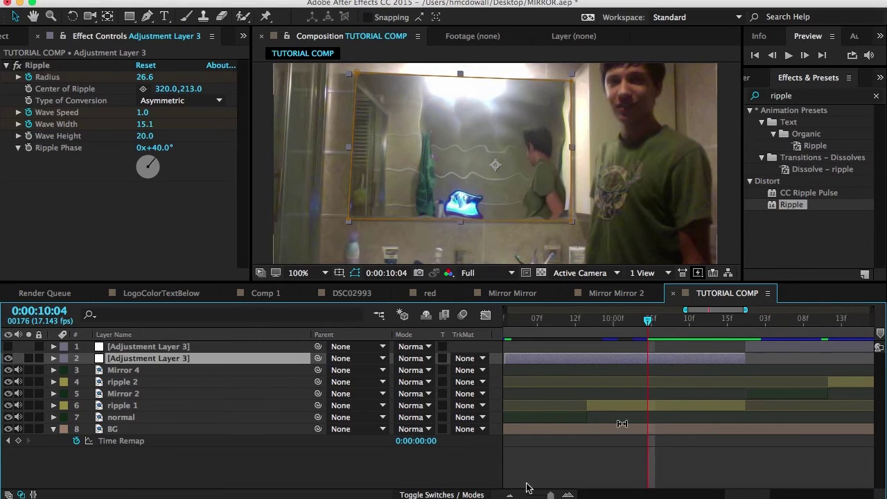
Step: Place the current time at 0:00:11:11, with the timeline zoomed out to the full duration
left_click_drag(550, 494, 524, 495)
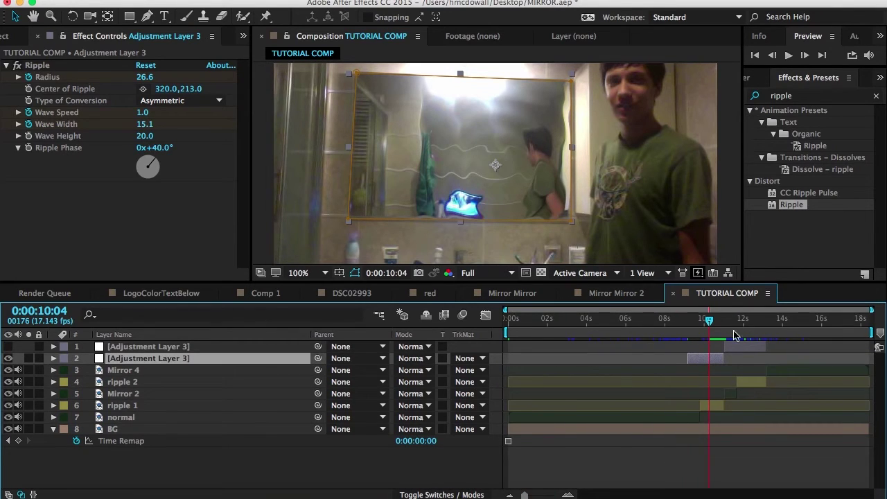
left_click_drag(731, 320, 736, 327)
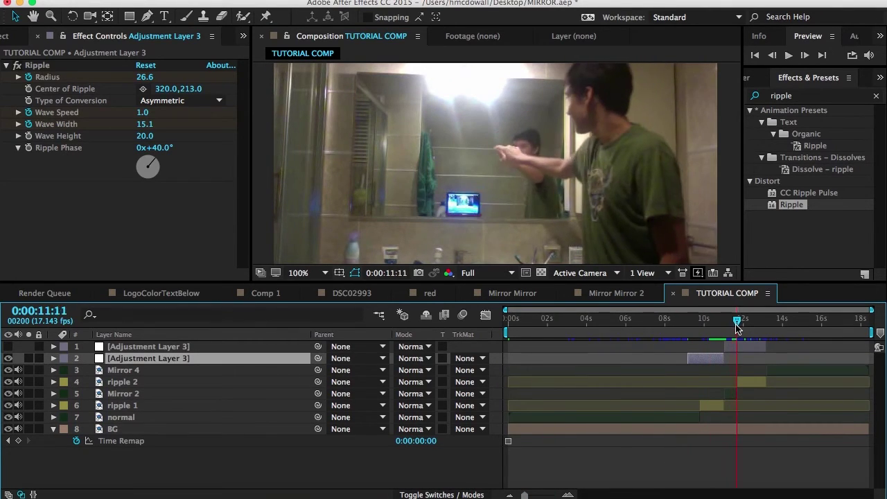
left_click_drag(524, 495, 553, 494)
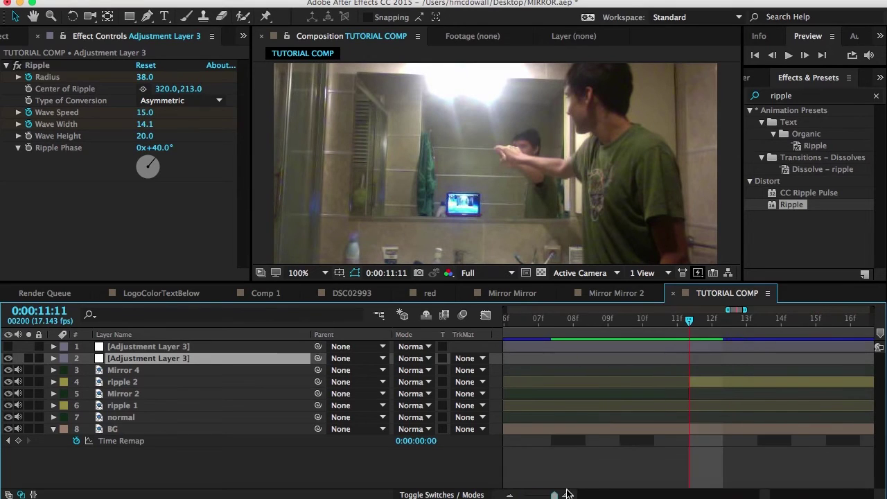
left_click(731, 347)
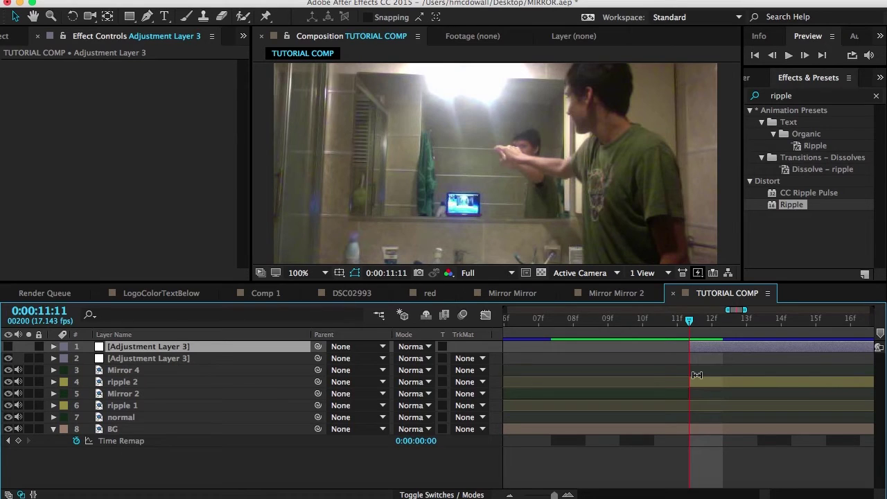
scroll(696, 375, "right", 5)
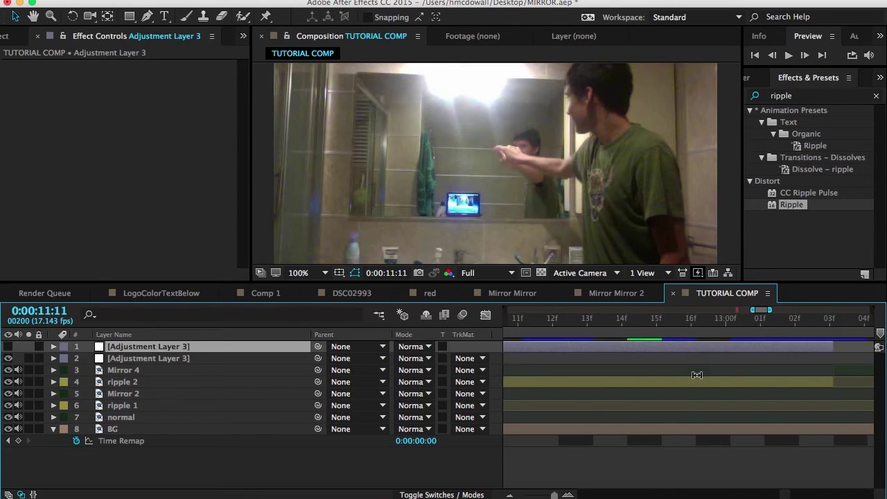
scroll(697, 374, "left", 2)
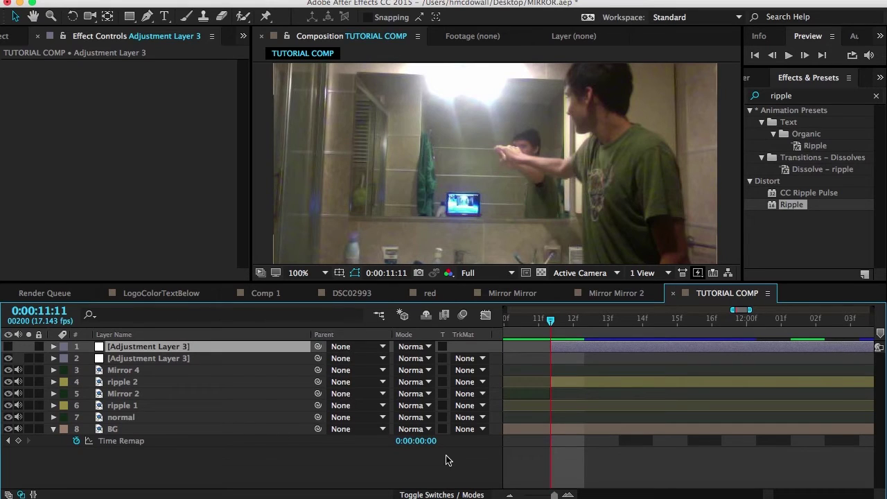
left_click(525, 494)
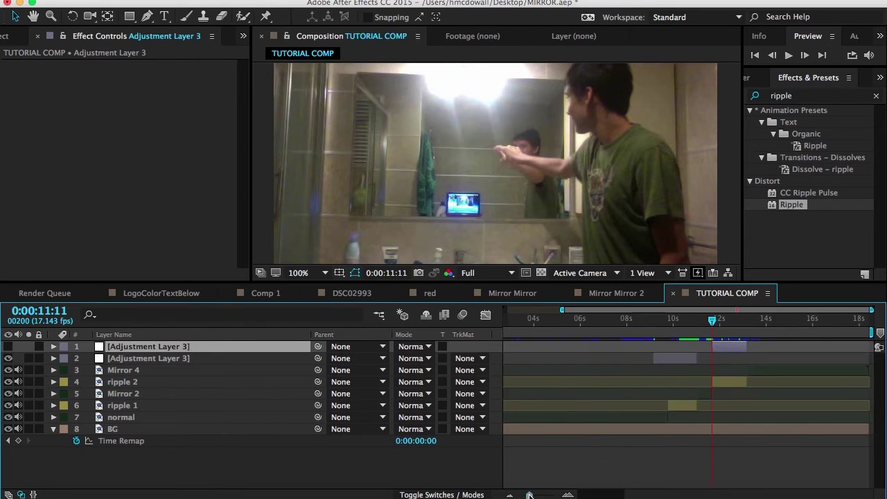
left_click(195, 420)
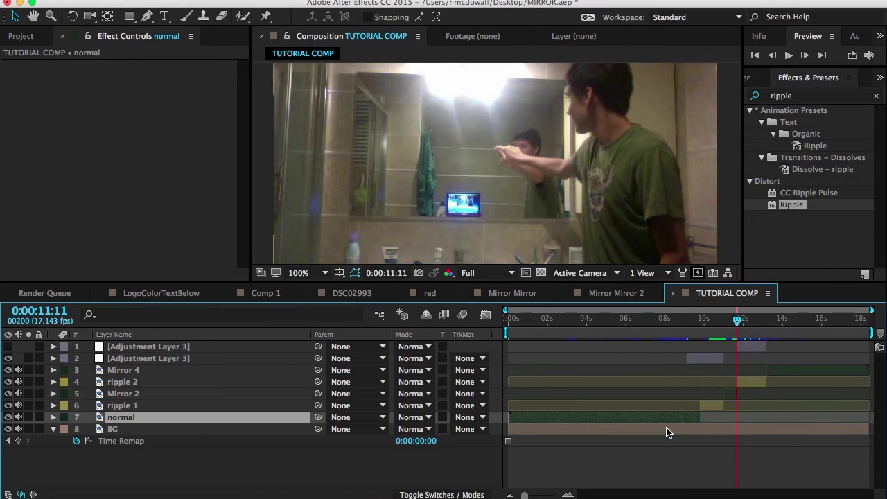
Step: Duplicate the ripple 2 layer with Cmd+D, creating ripple 3 above it
left_click(761, 386)
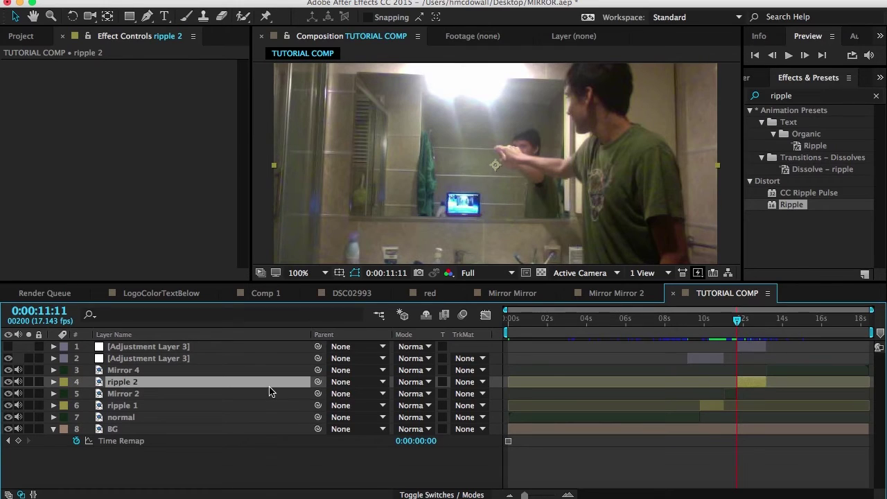
left_click(244, 396)
left_click(246, 381)
left_click(245, 372)
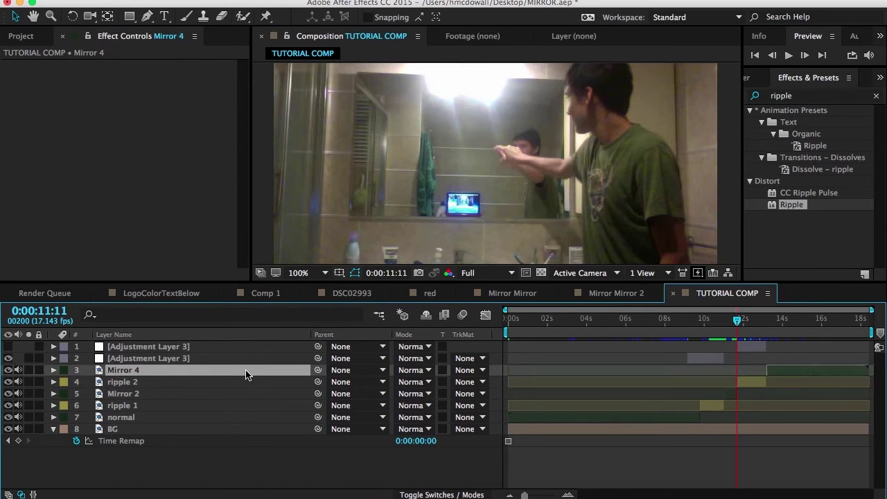
left_click(243, 479)
left_click(278, 418)
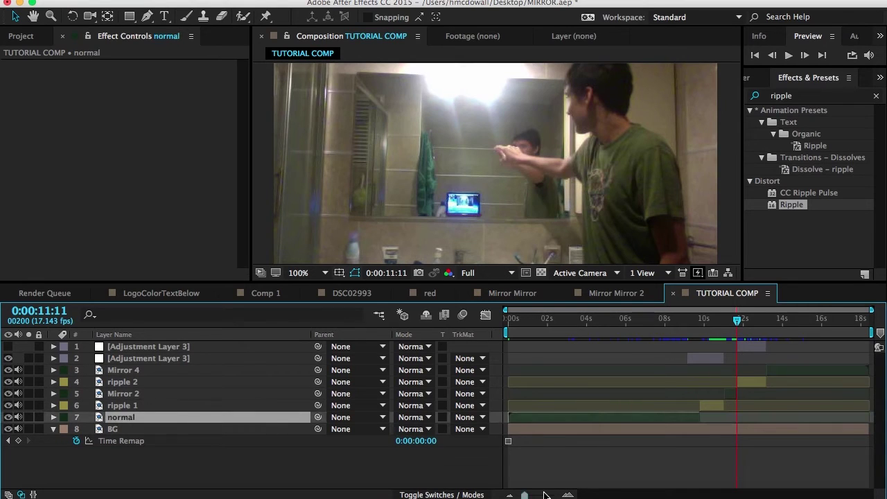
left_click_drag(546, 494, 548, 495)
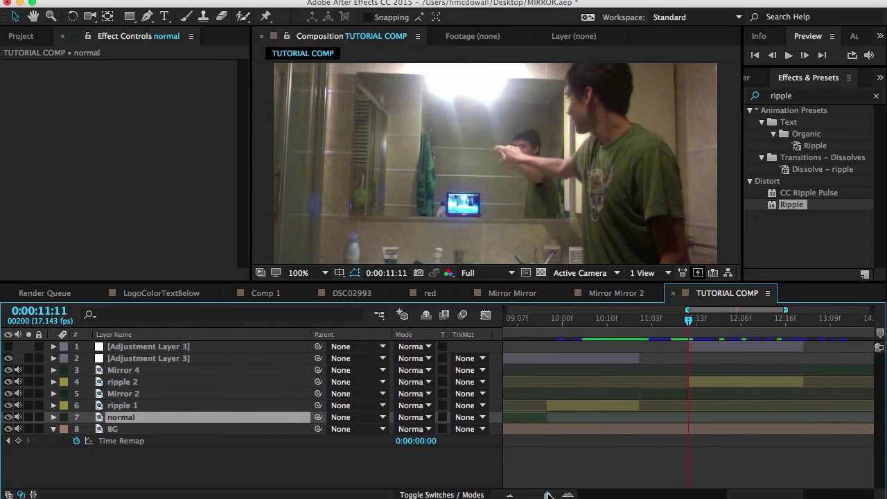
left_click(739, 386)
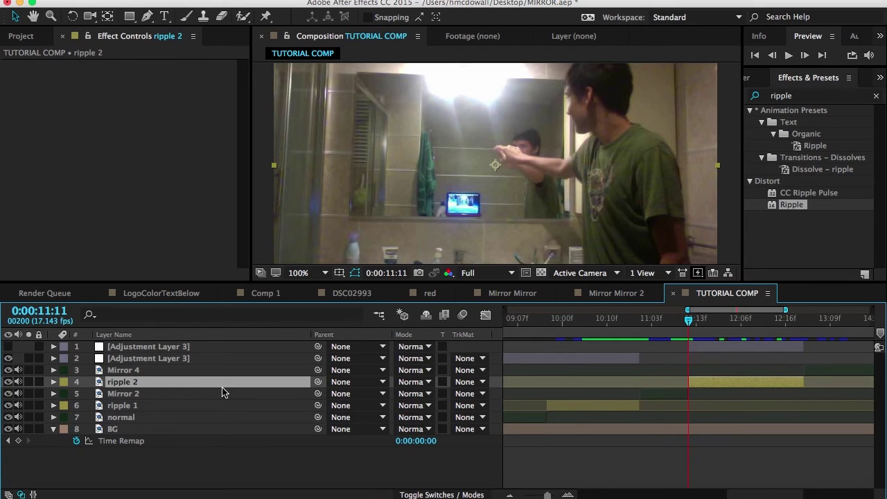
key("super+d")
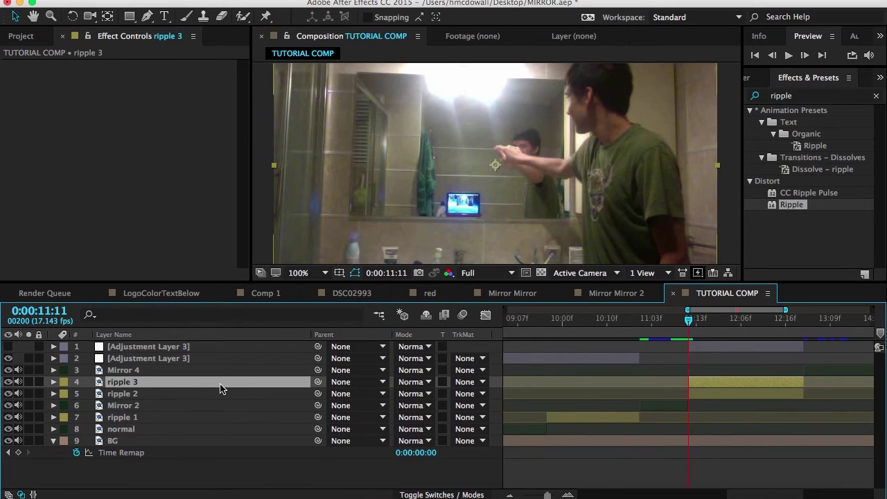
Step: Rename ripple 3 to 'MASK HAND AND FACE', then select the top adjustment layer
key("Return")
type("MASK HAND AND FACE")
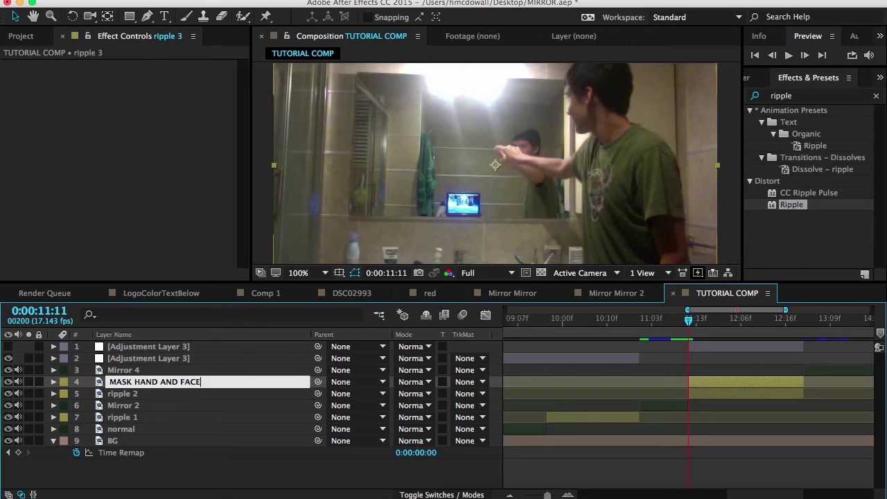
key("Return")
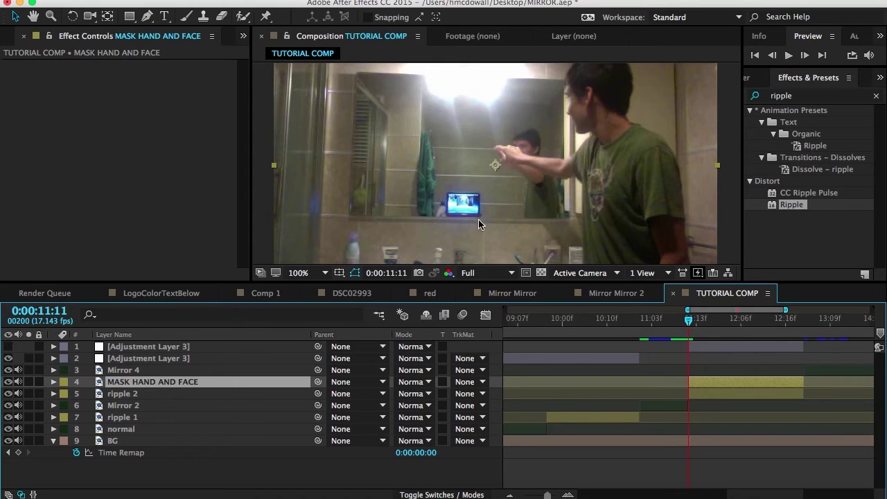
left_click(273, 349)
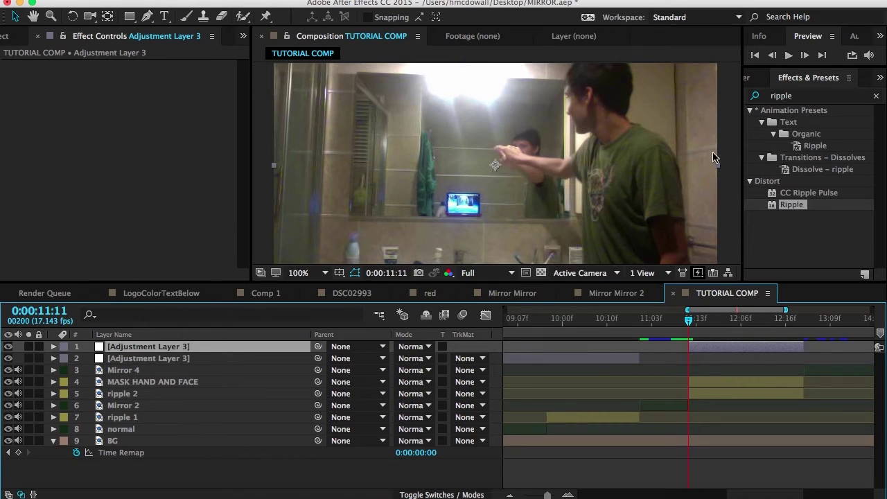
Step: Apply Ripple with a radius of 70 to the top adjustment layer, then reveal layer 2's mask
double_click(790, 204)
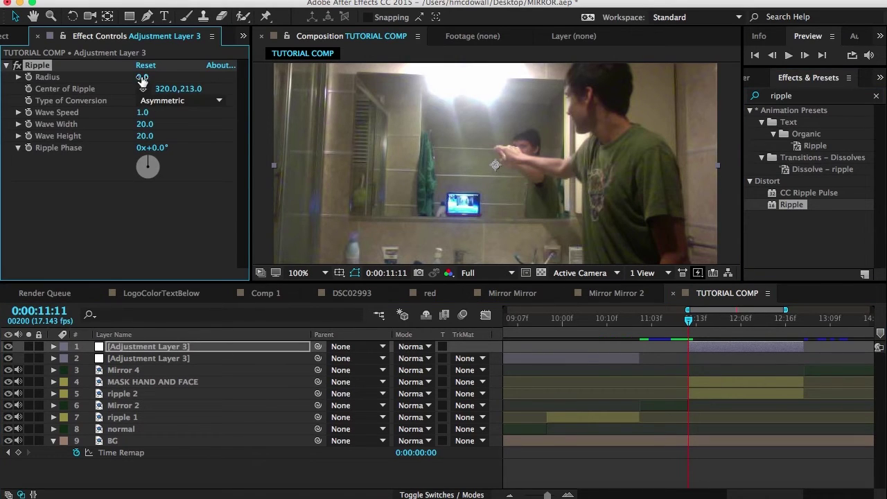
left_click_drag(164, 77, 187, 74)
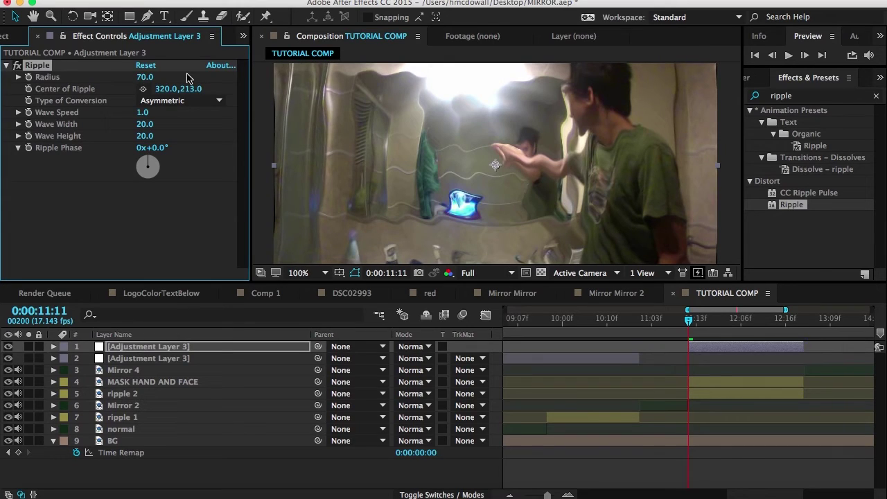
left_click(228, 359)
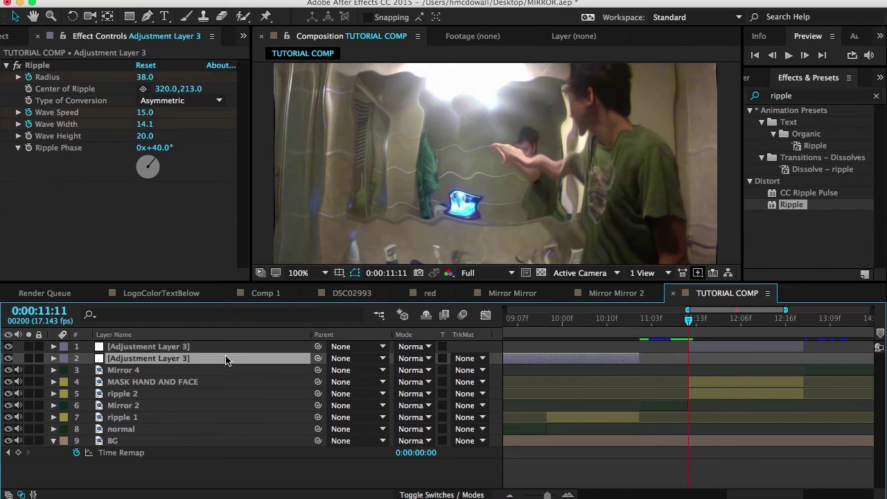
key("m")
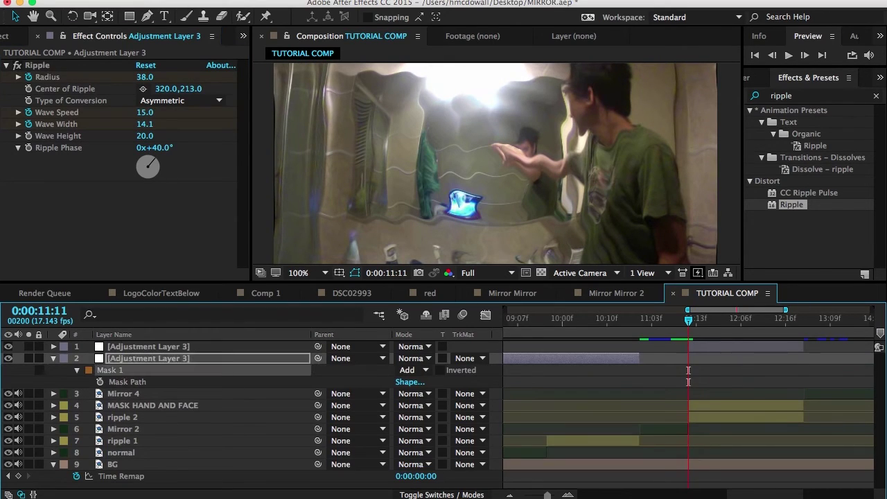
Step: Copy layer 2's Mask 1 and paste it onto the top adjustment layer
left_click(173, 2)
left_click(171, 65)
left_click(164, 349)
left_click(174, 1)
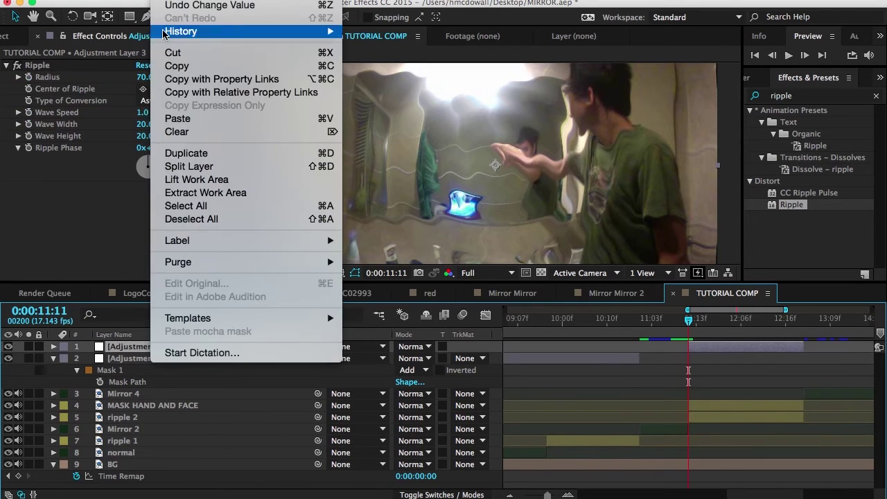
left_click(175, 121)
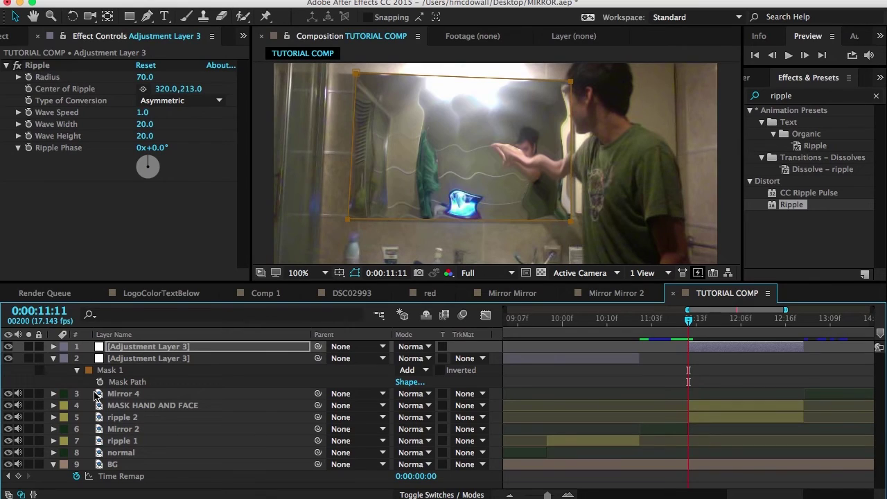
key("F2")
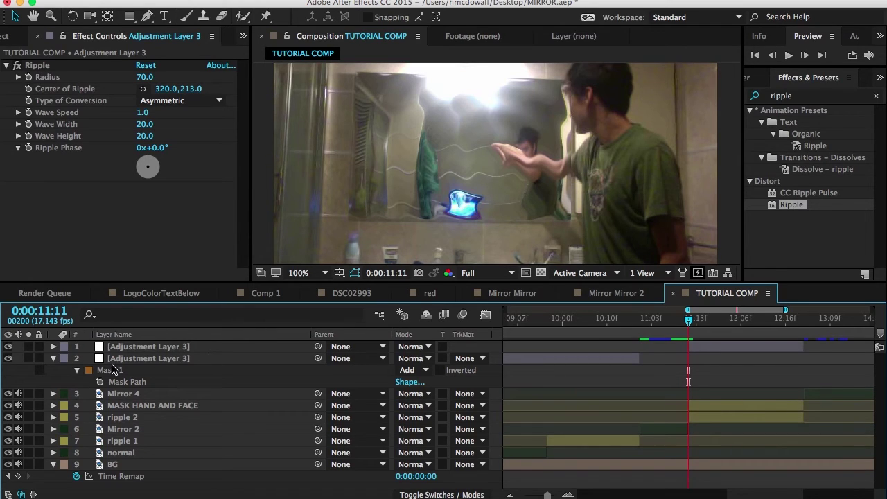
Step: Collapse layer 2's mask rows and switch off the top adjustment layer's visibility
left_click(53, 358)
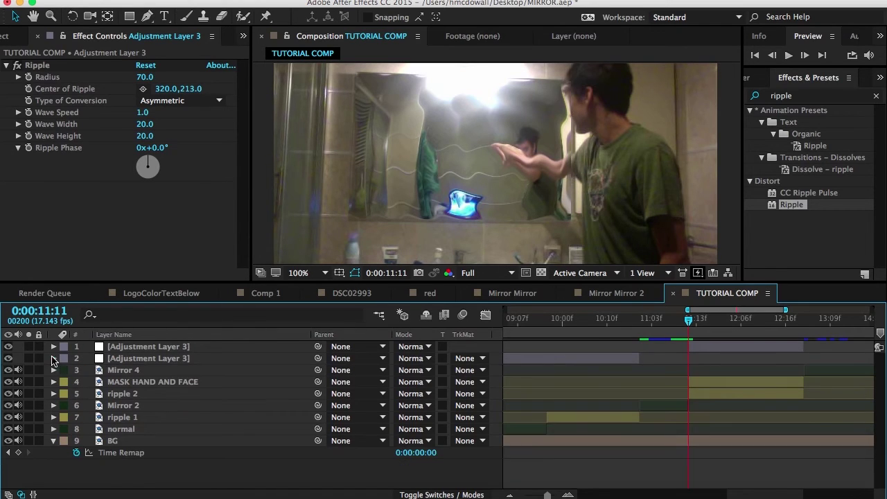
left_click(8, 346)
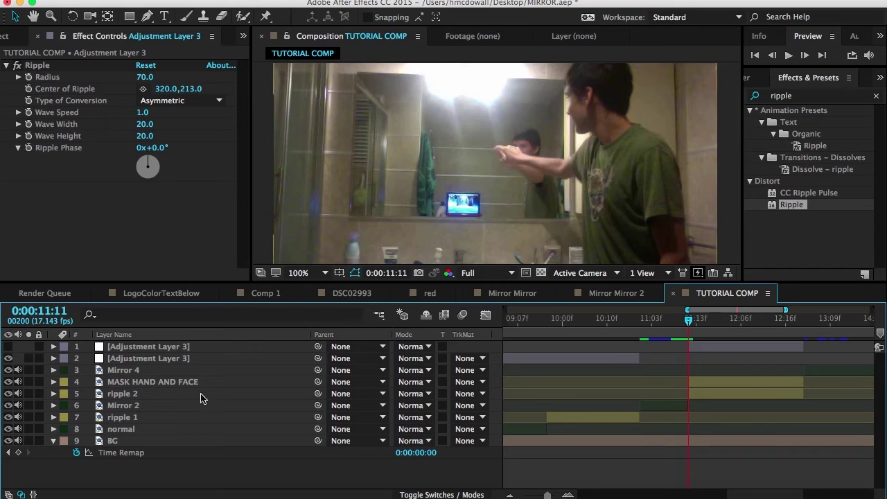
left_click(184, 372)
Step: Set the MASK HAND AND FACE layer's label colour to blue
left_click(178, 381)
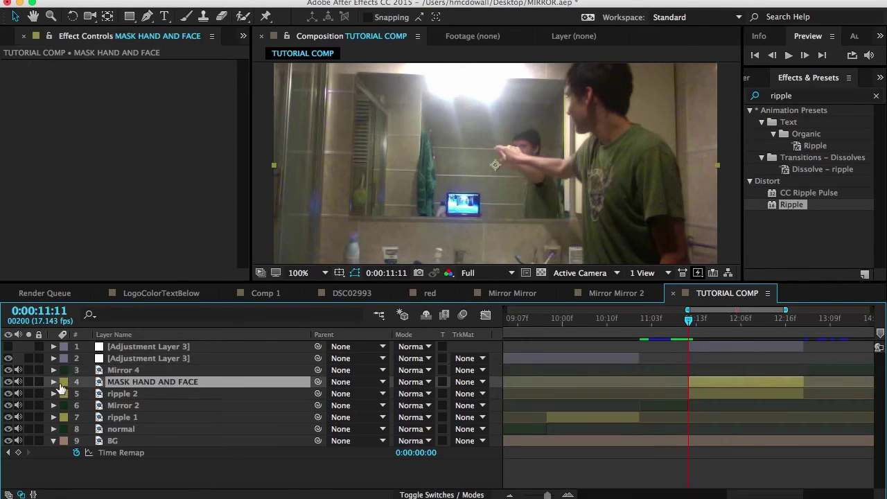
left_click(63, 381)
left_click(63, 382)
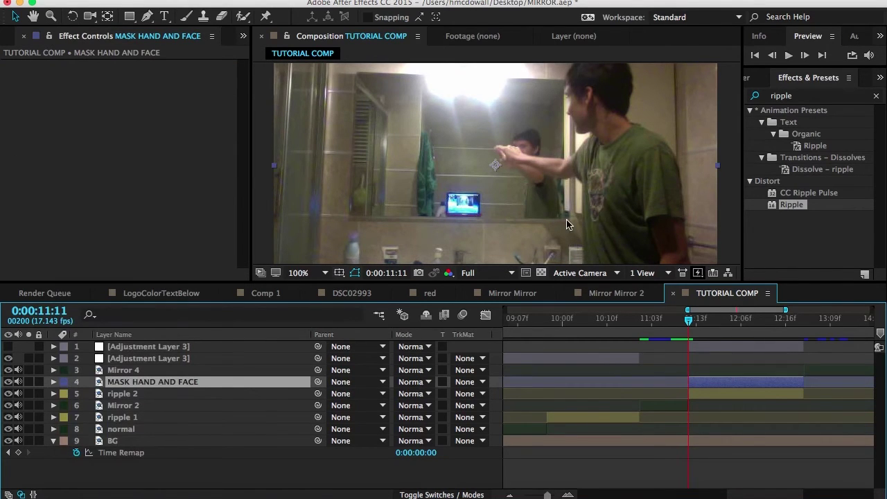
Step: Start the hand mask with the Pen tool, placing points along the top of the reflected arm
scroll(489, 169, "up", 4)
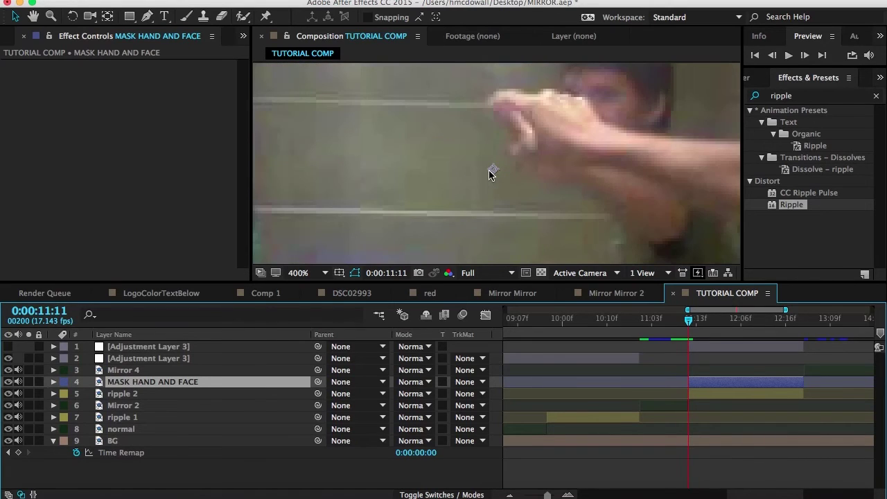
left_click_drag(564, 139, 475, 198)
key("g")
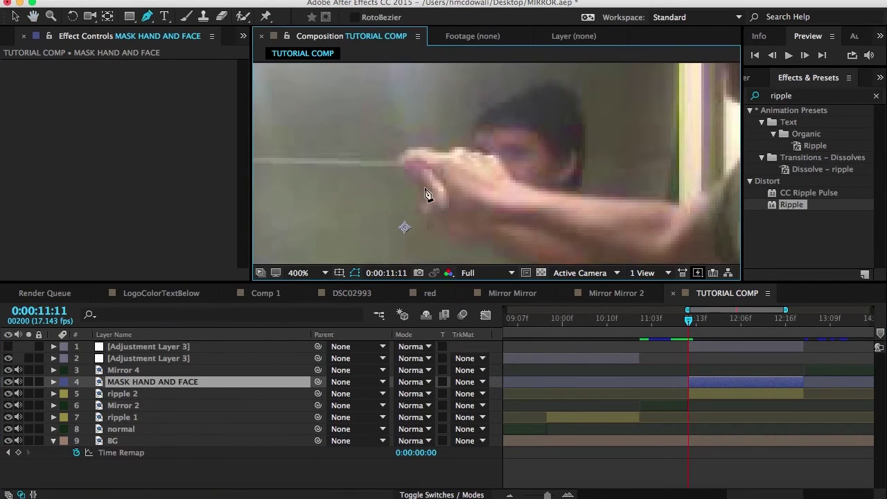
left_click(386, 152)
left_click(411, 140)
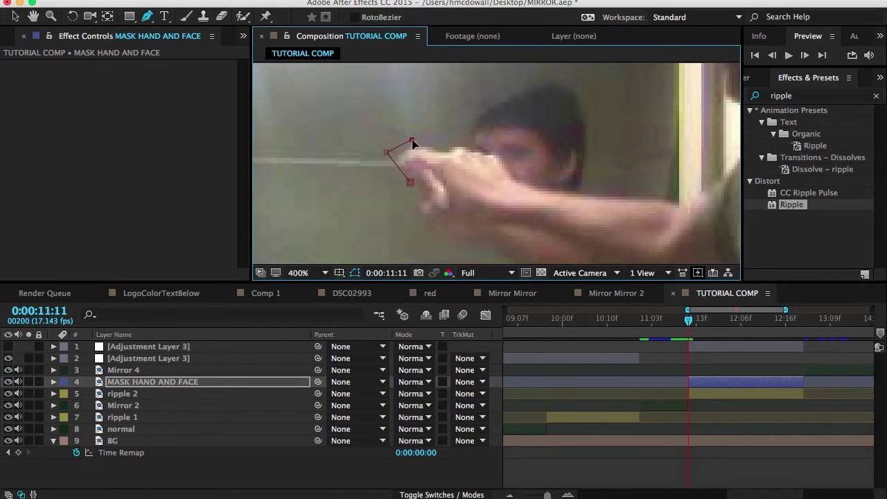
left_click(449, 141)
left_click(478, 140)
left_click(512, 155)
left_click(530, 176)
left_click(582, 189)
left_click(646, 196)
left_click_drag(664, 191, 530, 159)
key("v")
Step: Trace around the far end of the arm and back to the fingertips, closing the hand mask
key("g")
left_click(569, 157)
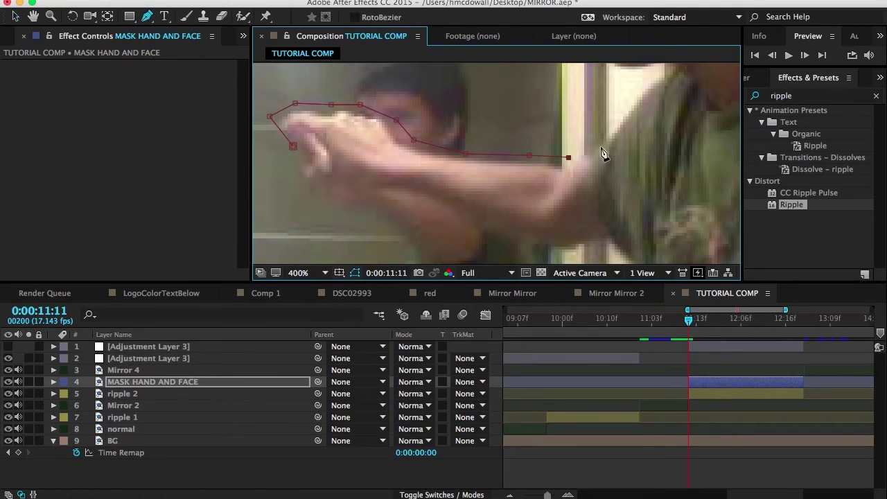
left_click(607, 146)
left_click_drag(622, 181, 634, 123)
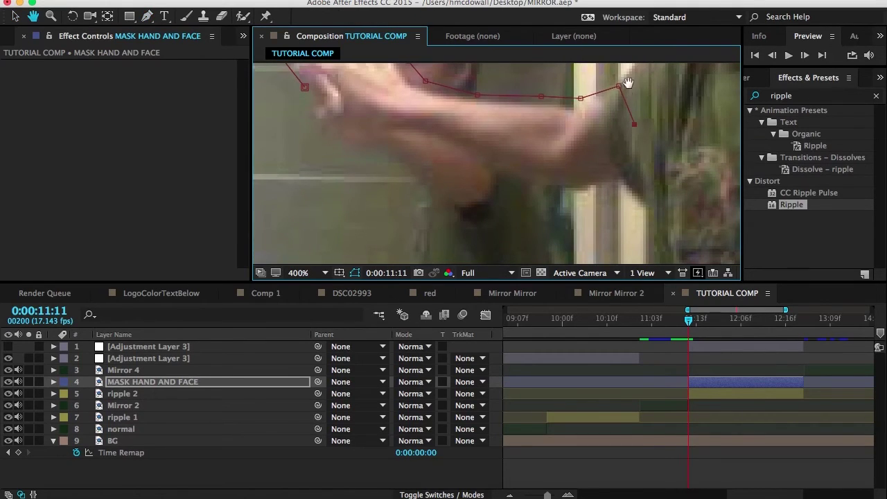
left_click(620, 208)
left_click(586, 200)
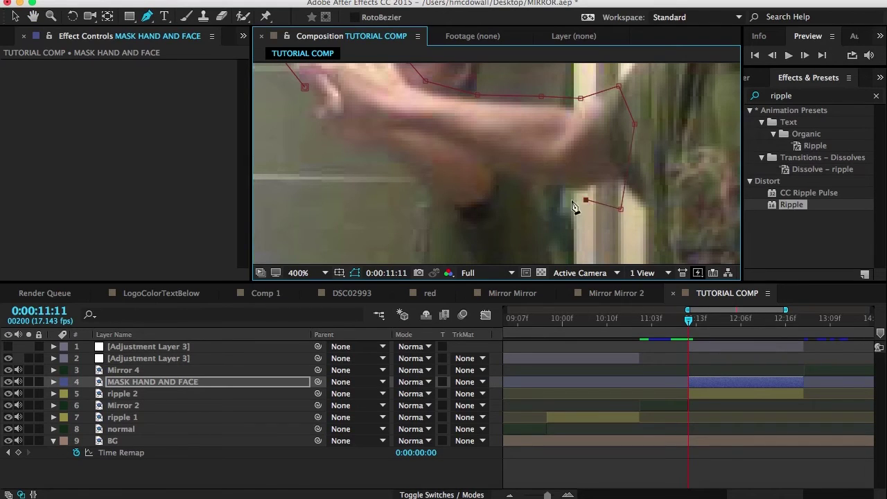
left_click(488, 176)
left_click(410, 167)
left_click(344, 148)
left_click(310, 134)
left_click(302, 106)
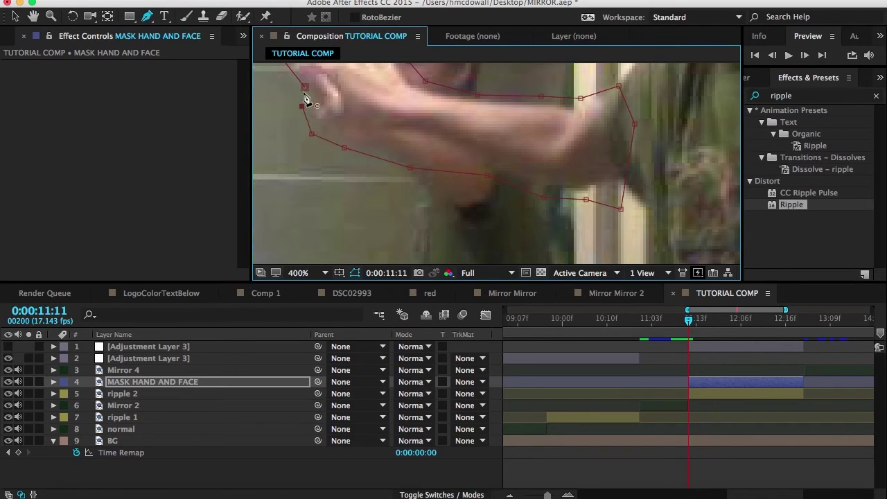
left_click(304, 87)
Step: Begin a second mask around the face, placing points up its side
left_click_drag(701, 167, 687, 218)
left_click(601, 238)
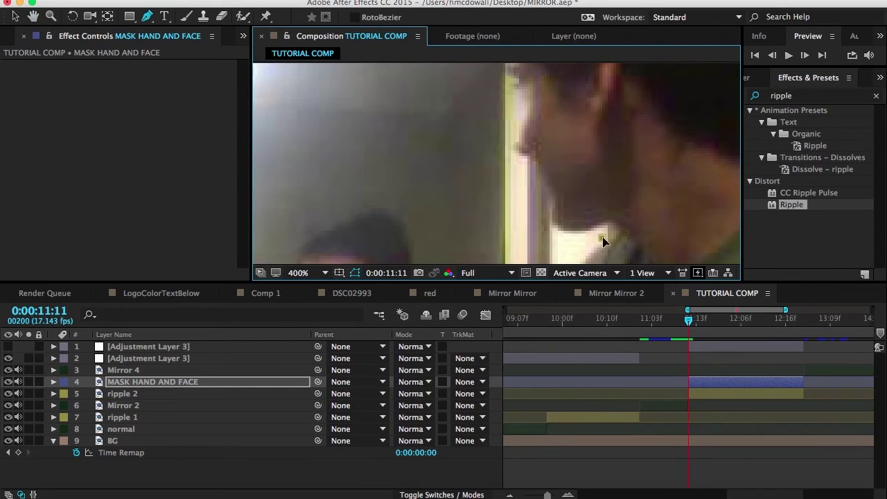
left_click(573, 242)
left_click(557, 238)
left_click(532, 180)
left_click(505, 143)
left_click(511, 115)
left_click_drag(510, 115, 515, 205)
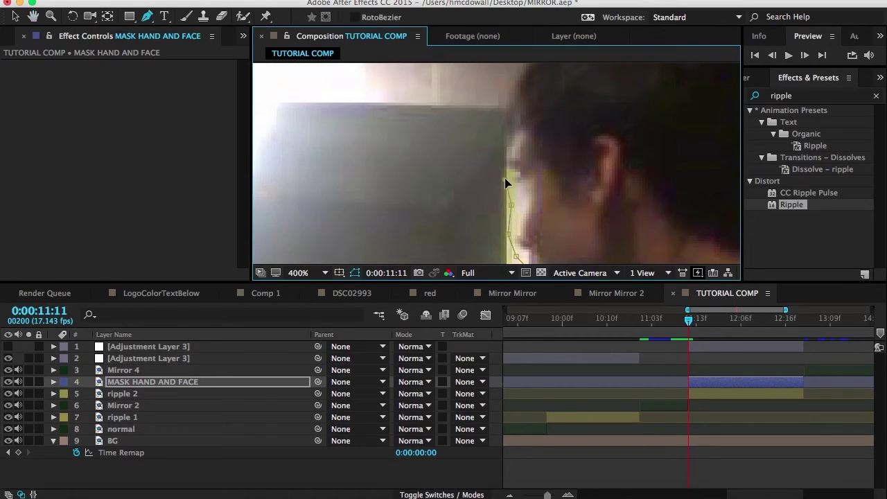
Step: Finish the face outline over the head, close the mask, and zoom out to see both masks
left_click(576, 102)
left_click(657, 193)
left_click_drag(658, 193, 597, 95)
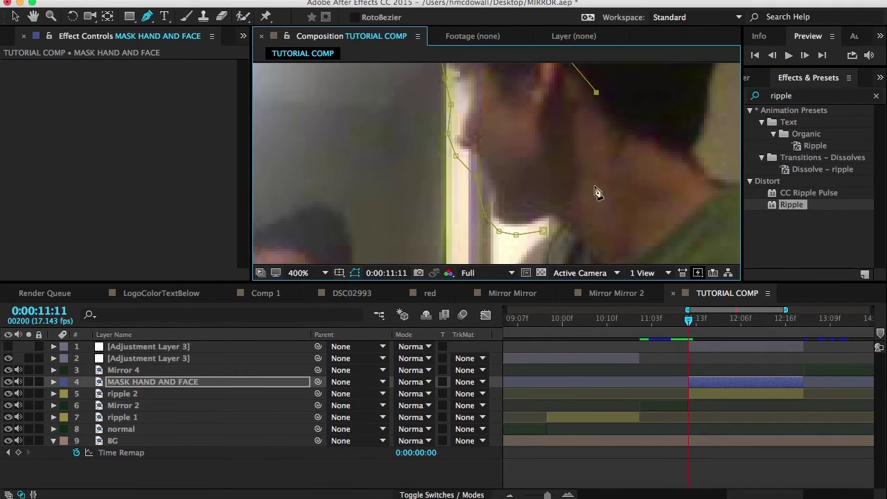
left_click(593, 187)
left_click(543, 230)
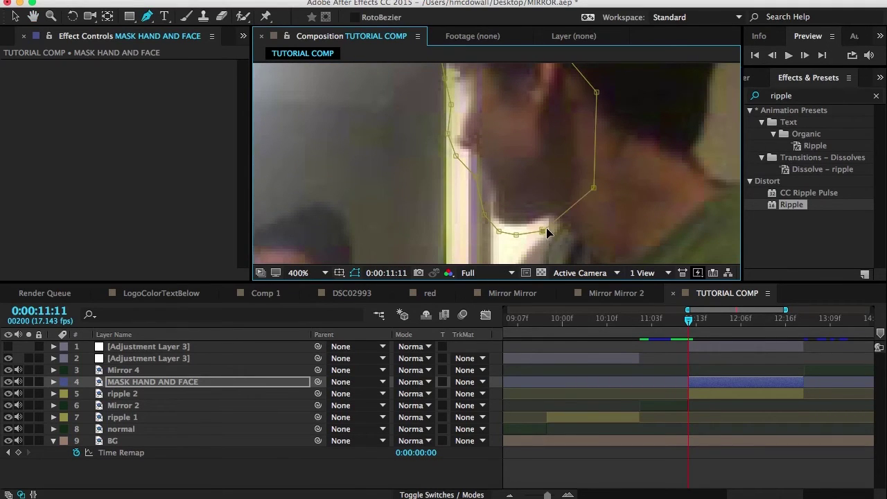
left_click(137, 386)
key("v")
scroll(538, 218, "down", 2)
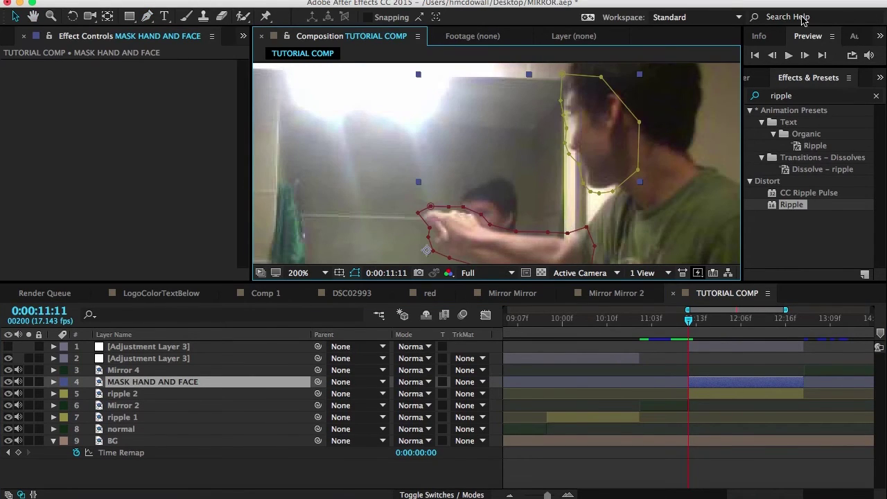
Step: Set Mask Feather to 2 pixels on both Mask 1 and Mask 2
key("m")
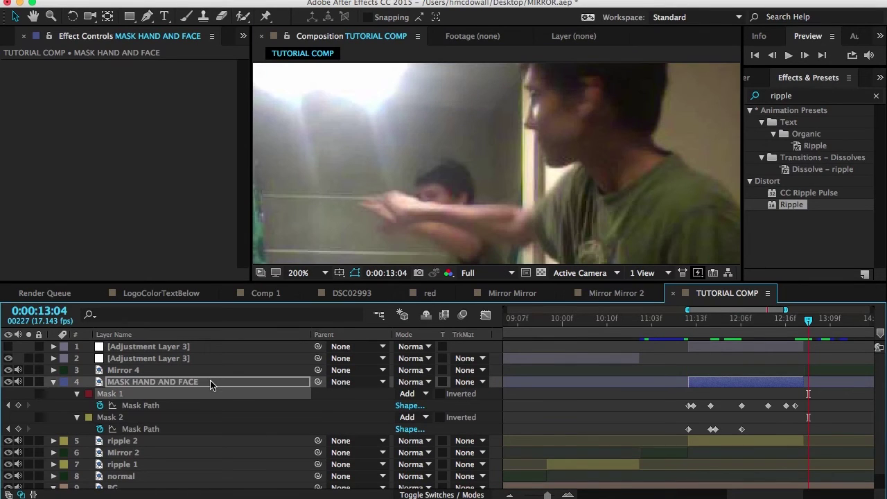
left_click(212, 385)
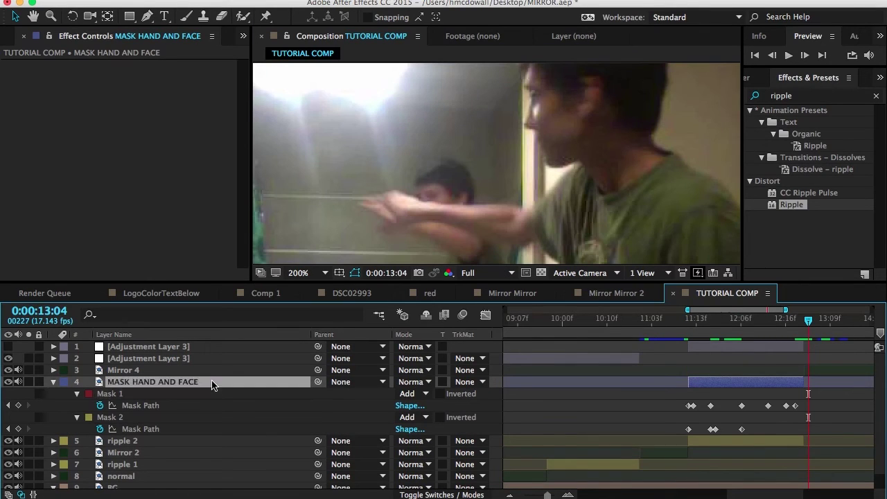
left_click_drag(686, 328, 759, 328)
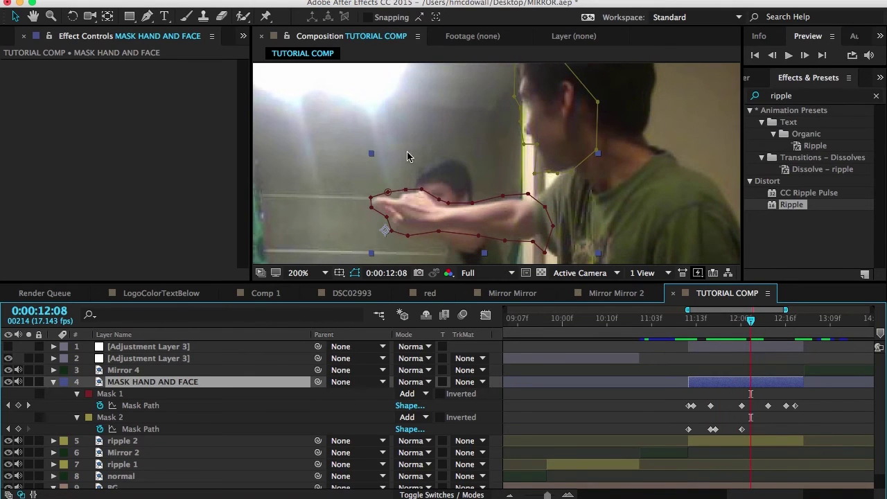
key("f")
left_click(414, 405)
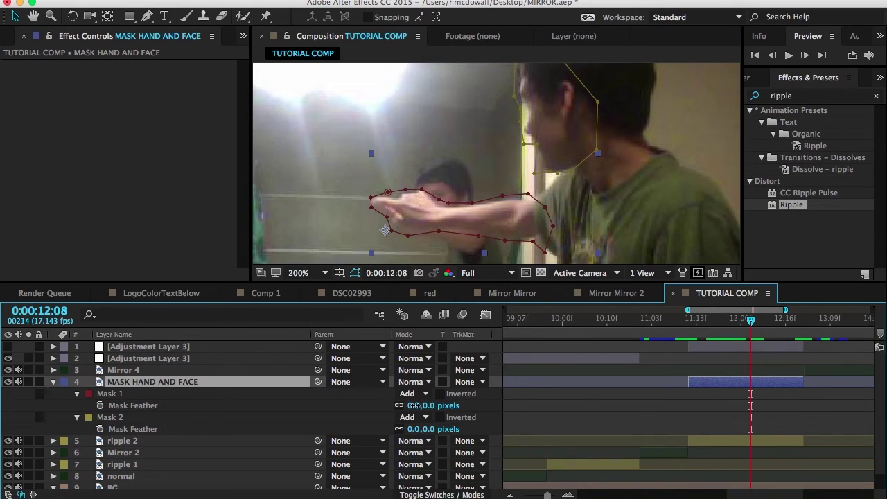
type("2")
key("Tab")
type("2")
key("Return")
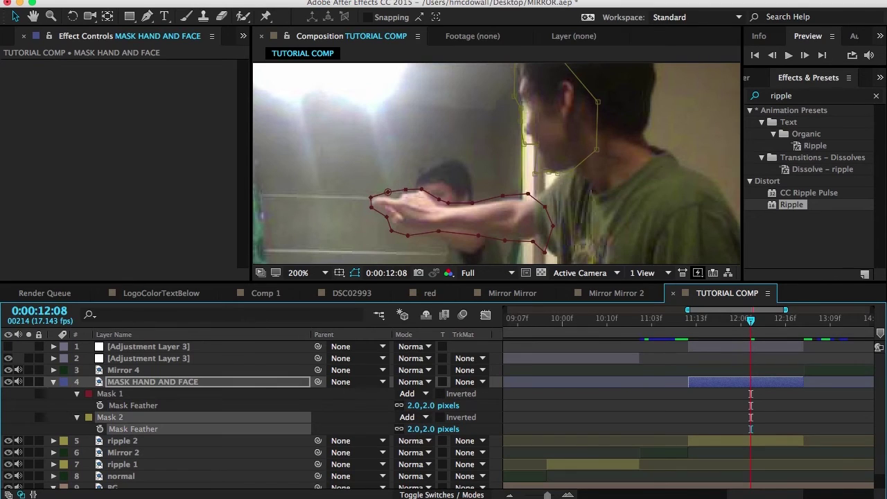
left_click(53, 382)
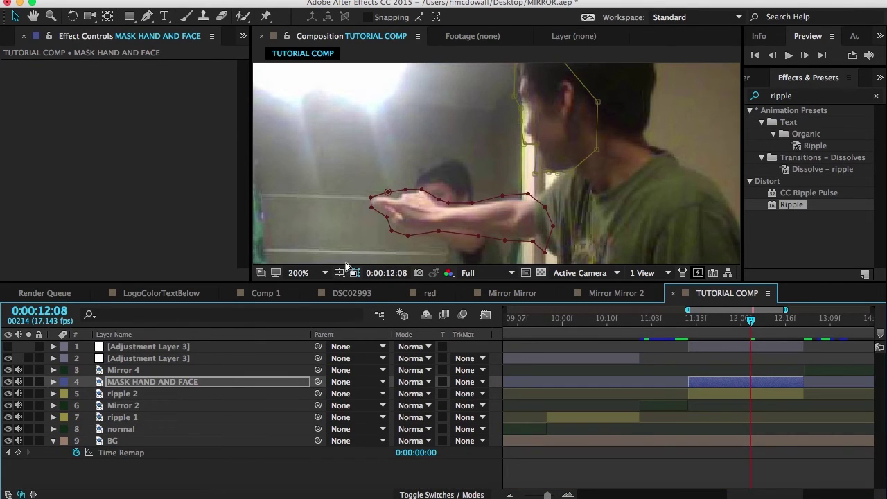
Step: Fit the whole frame in the viewer, then return magnification to 200%
left_click(323, 273)
left_click(307, 281)
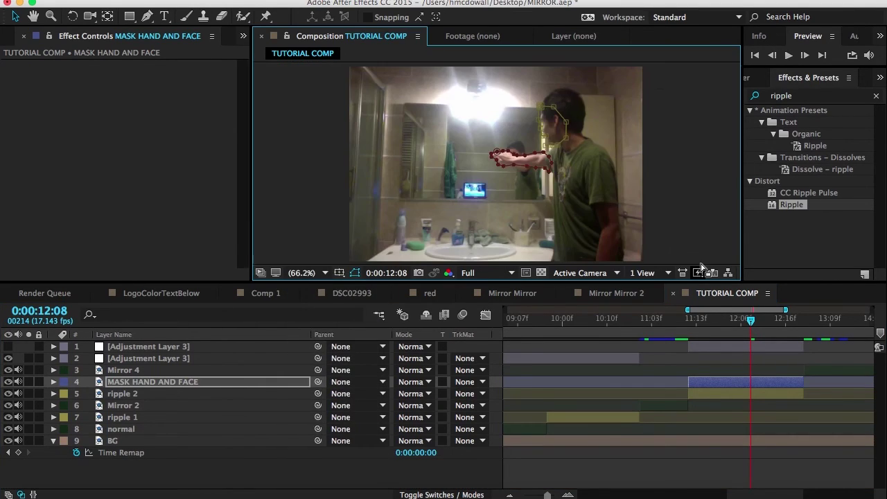
key("period")
key("period")
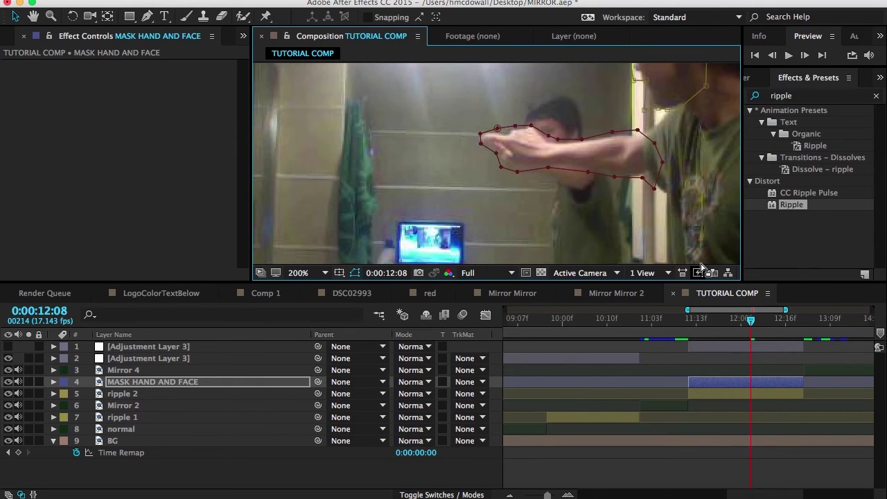
key("comma")
key("period")
Step: Move the MASK HAND AND FACE layer to the top of the timeline stack
key("h")
left_click_drag(476, 158, 406, 226)
key("v")
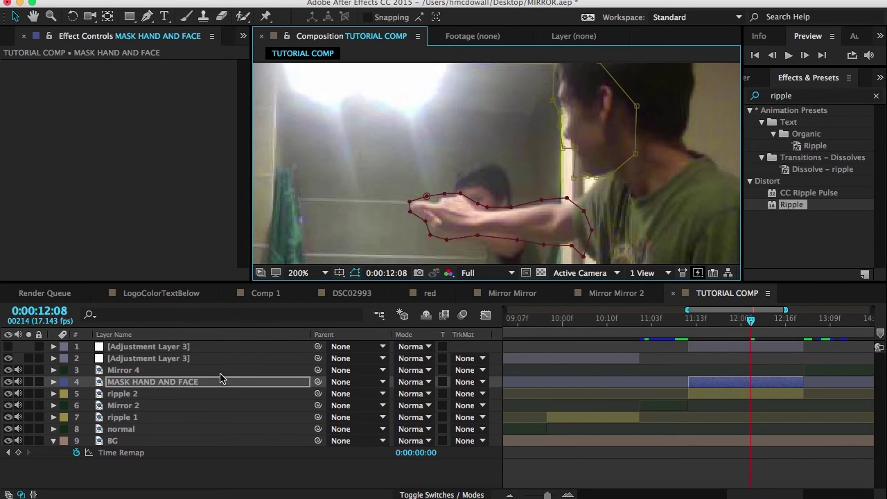
left_click(218, 383)
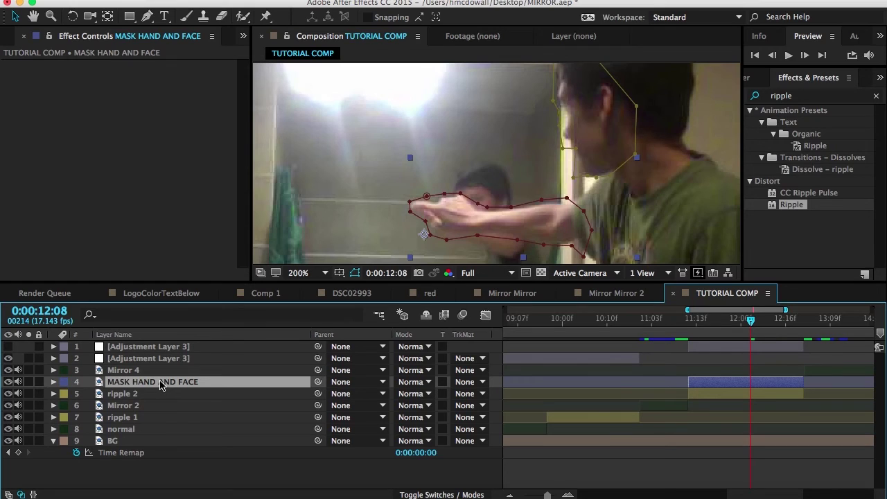
left_click_drag(159, 385, 168, 347)
Step: Switch Adjustment Layer 3 back on, keeping the mask layer above it
left_click(172, 358)
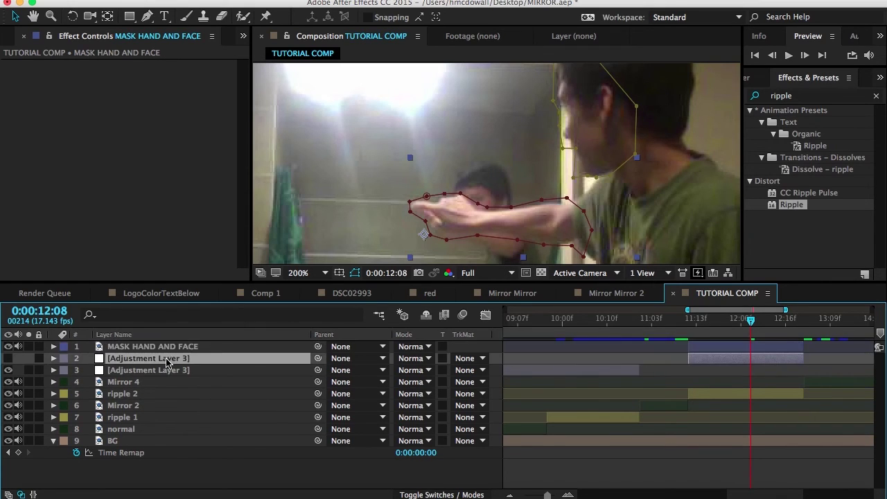
left_click(8, 359)
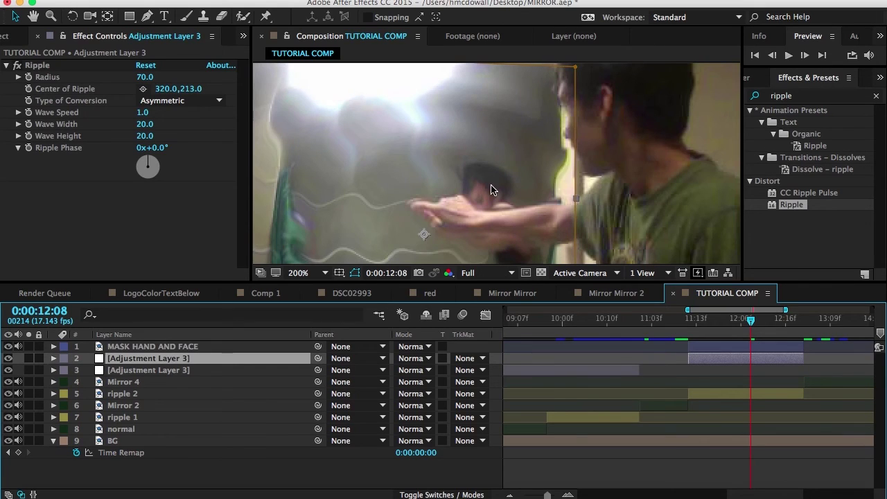
left_click_drag(162, 346, 159, 371)
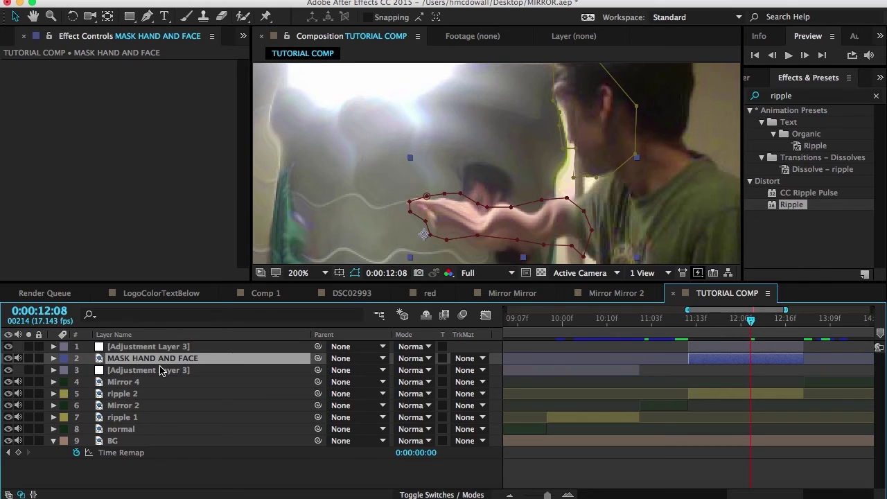
left_click_drag(162, 347, 166, 359)
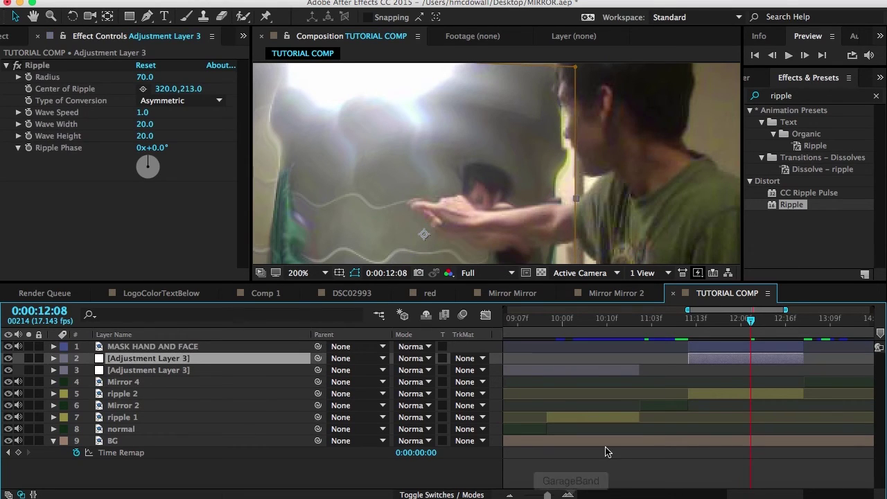
left_click(610, 478)
left_click_drag(723, 326, 742, 319)
left_click(556, 226)
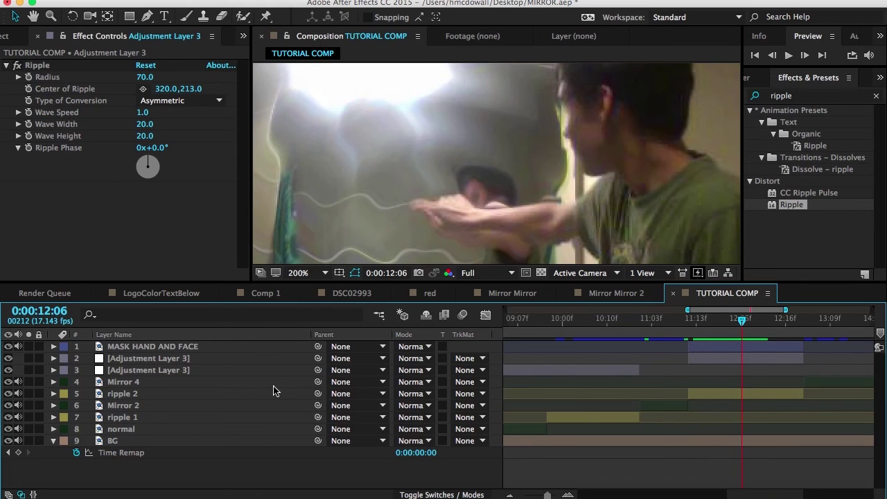
left_click(248, 350)
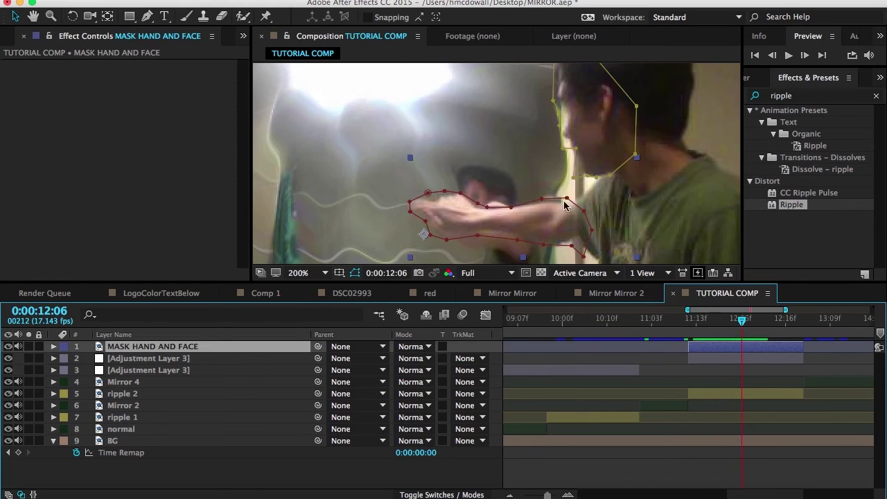
left_click_drag(586, 217, 629, 196)
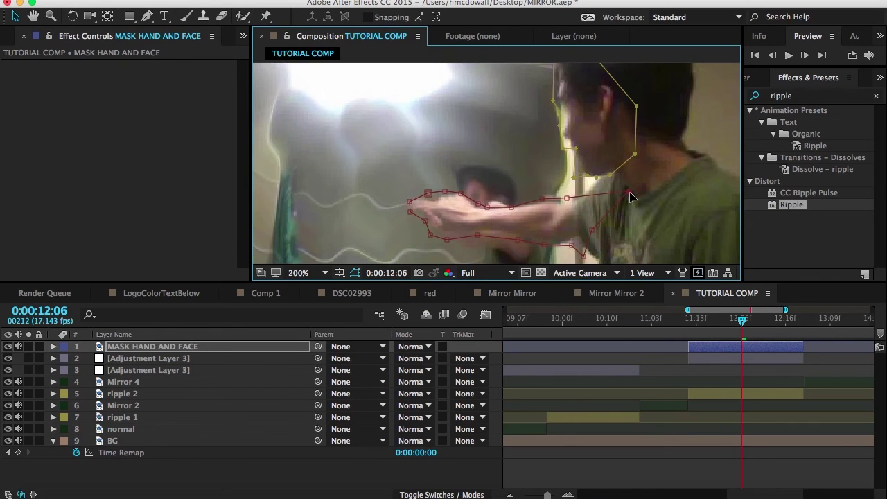
key("super+z")
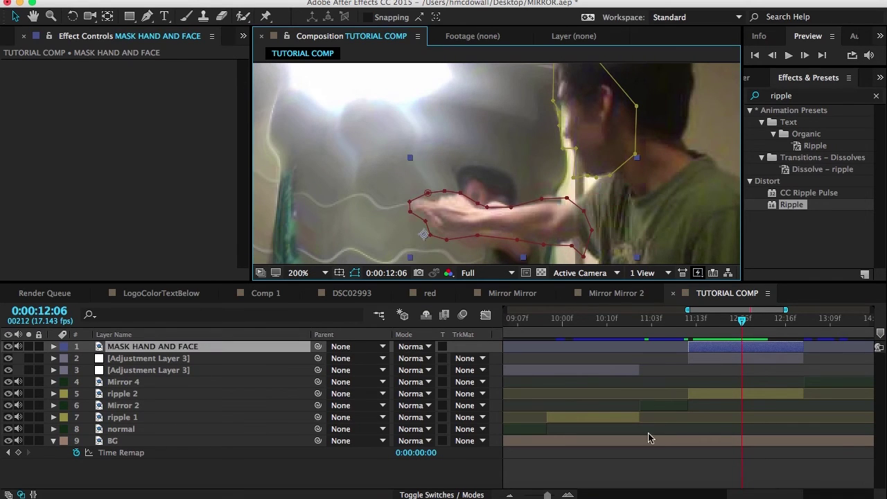
left_click(647, 469)
left_click(305, 273)
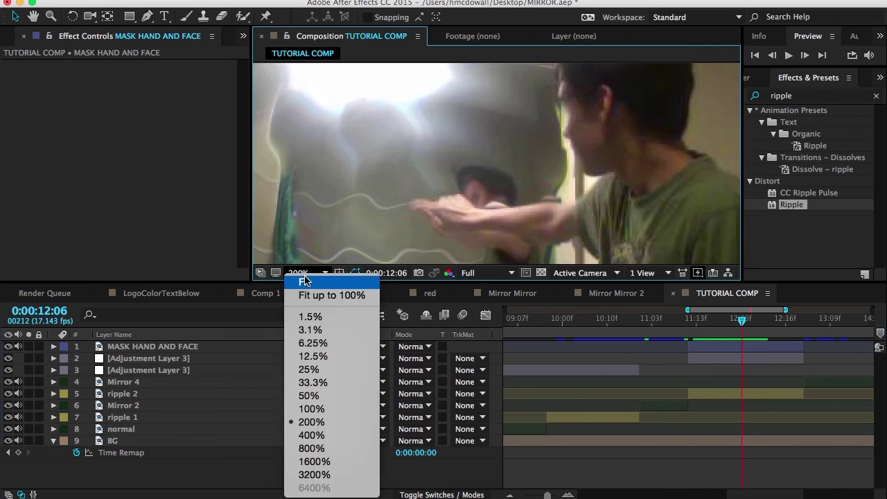
left_click(309, 283)
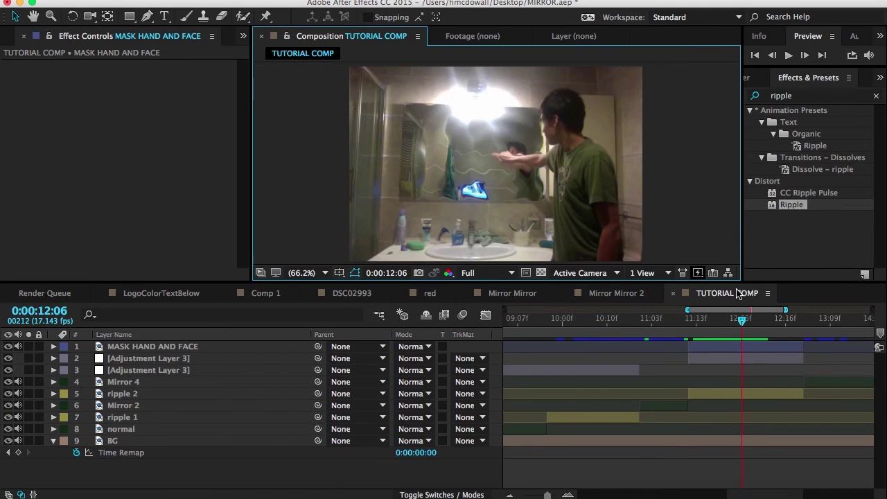
left_click_drag(742, 321, 686, 320)
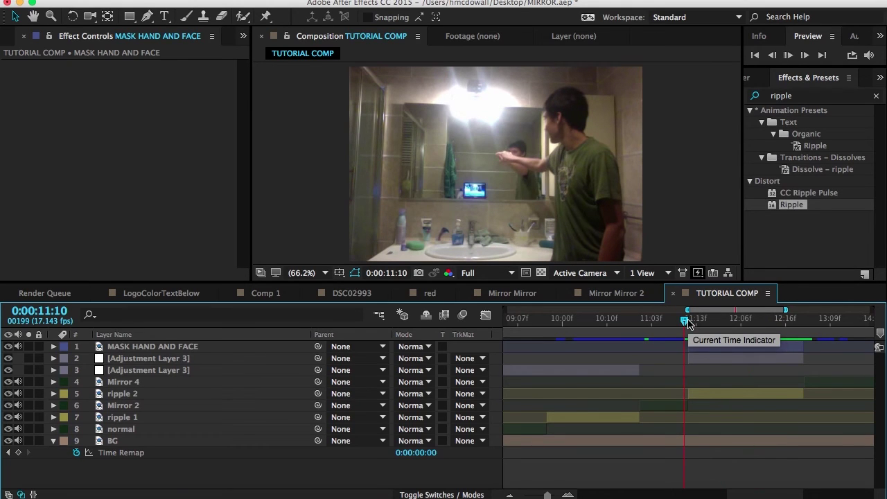
key("space")
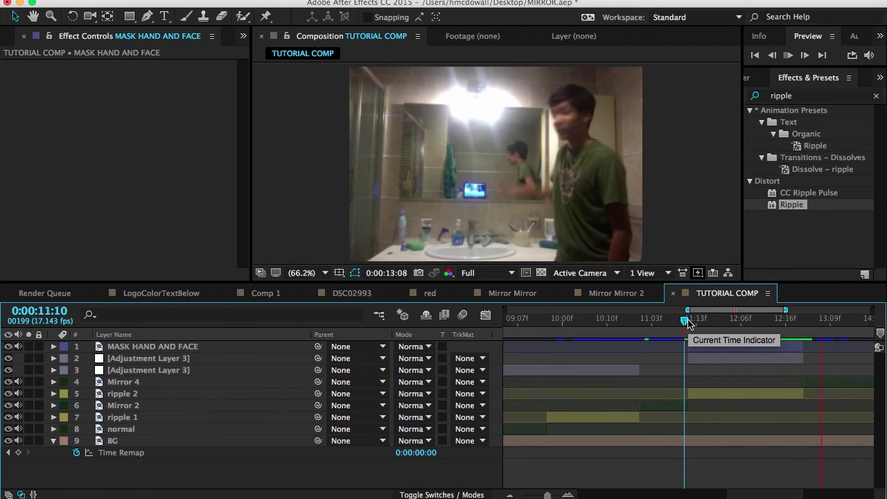
mouse_move(688, 323)
left_mouse_down()
mouse_move(804, 321)
mouse_move(699, 325)
left_mouse_up()
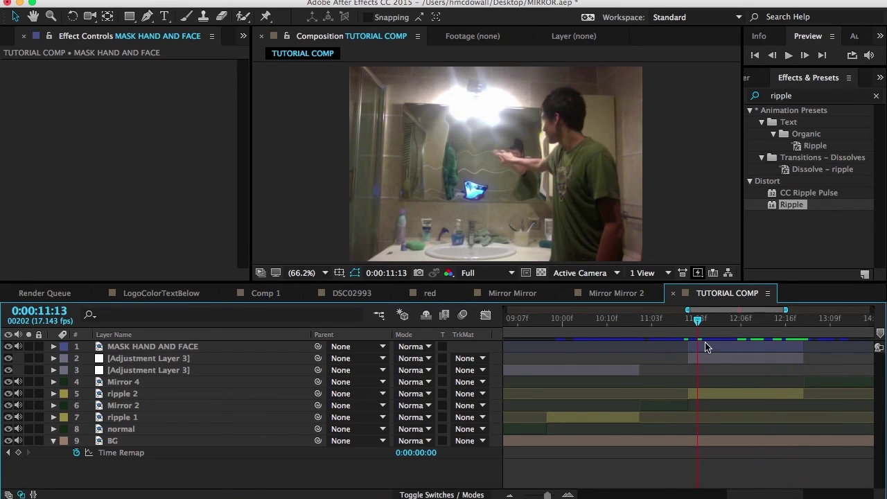
left_click(712, 355)
Step: Raise Adjustment Layer 3's Ripple Wave Speed to 10.3 and preview the faster ripple
left_click(195, 355)
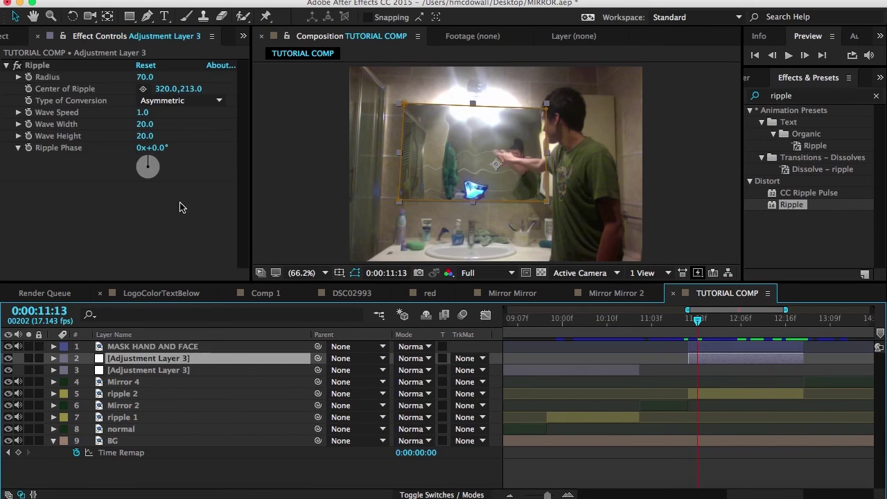
left_click_drag(138, 115, 202, 115)
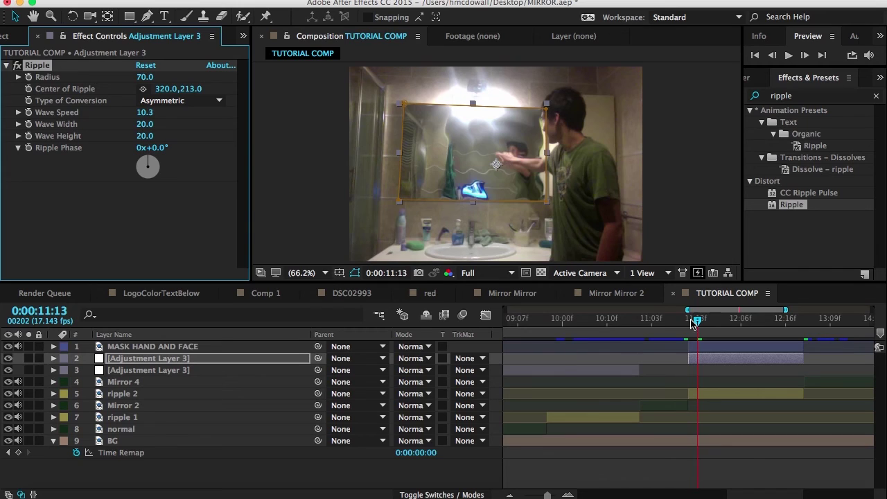
left_click_drag(695, 323, 679, 327)
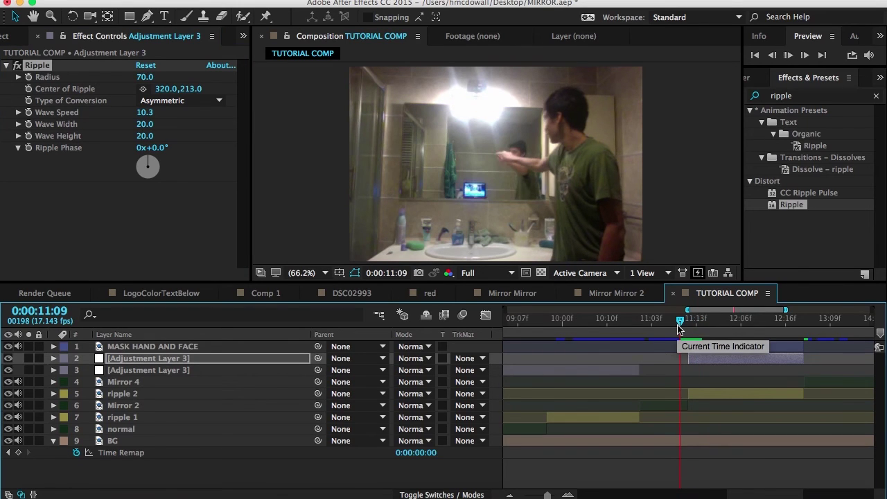
key("space")
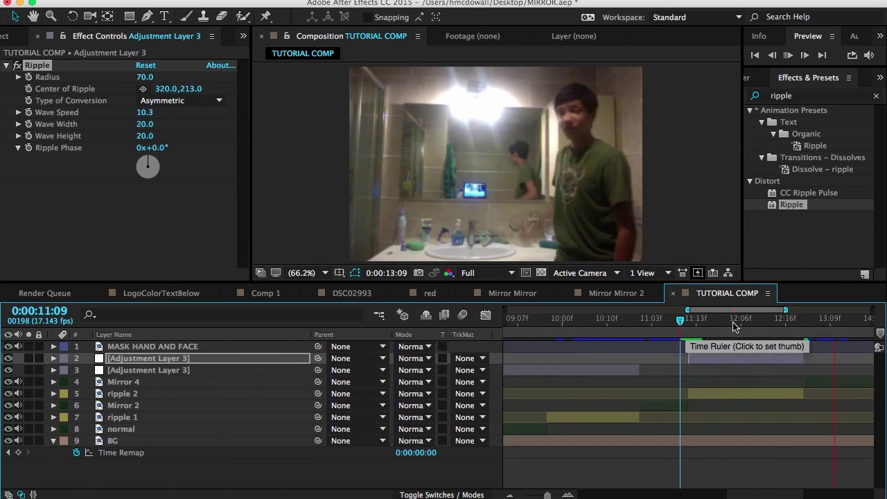
left_click(795, 323)
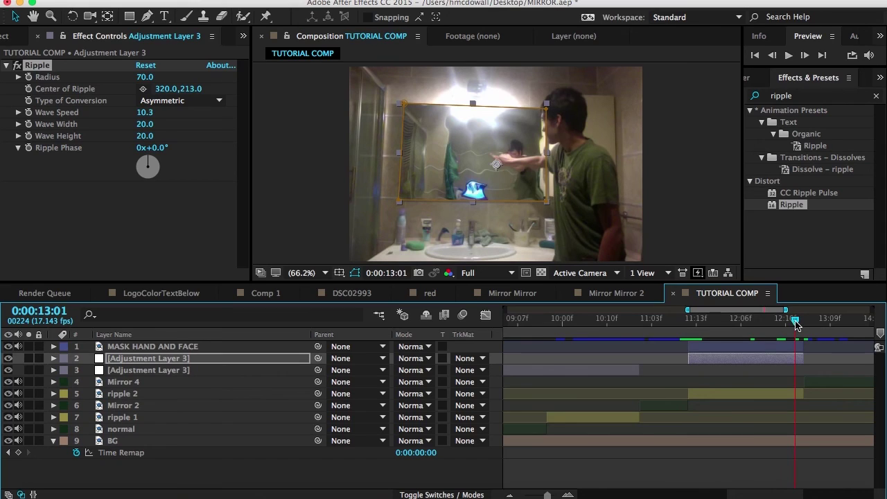
Step: Go to 12:16 and show Adjustment Layer 3's Opacity property
left_click(784, 348)
left_click(785, 320)
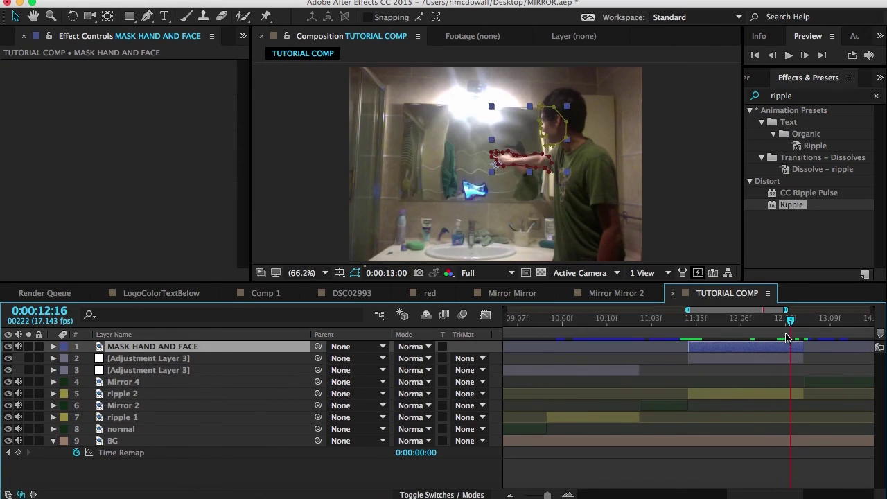
key("t")
key("t")
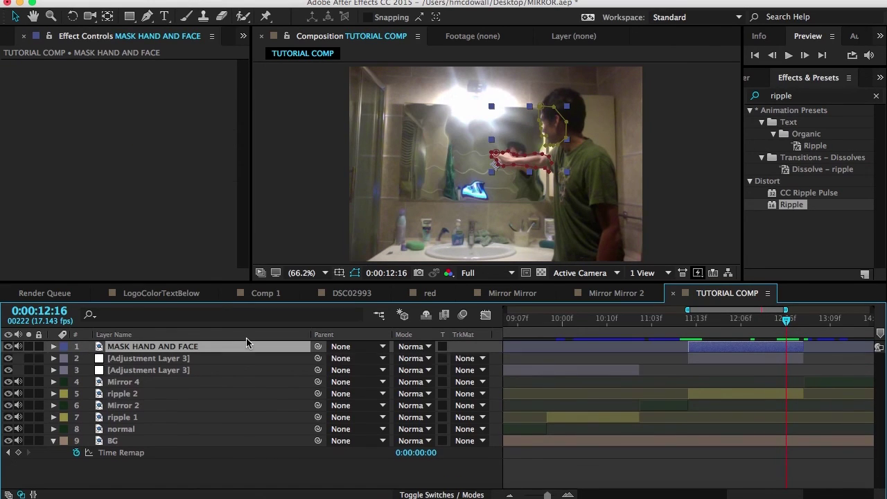
left_click(131, 359)
key("t")
Step: Try an opacity fade from 100% at 12:16 to 0% near 13:03, then remove the opacity keyframes
left_click(87, 370)
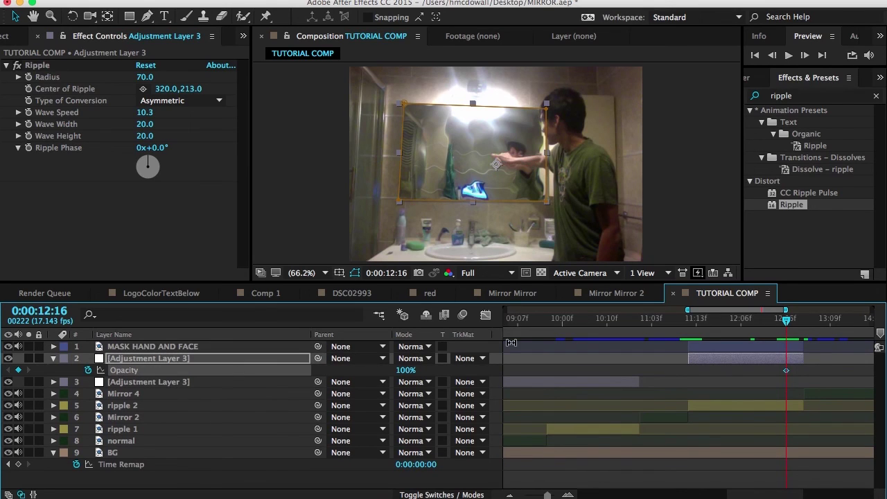
left_click_drag(787, 320, 807, 327)
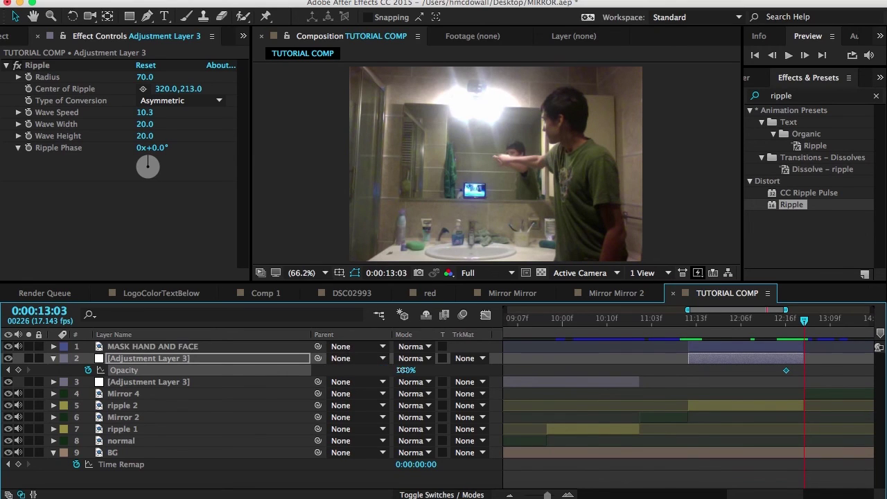
left_click_drag(405, 370, 262, 374)
mouse_move(794, 326)
left_mouse_down()
mouse_move(769, 326)
mouse_move(804, 330)
mouse_move(768, 327)
mouse_move(783, 332)
left_mouse_up()
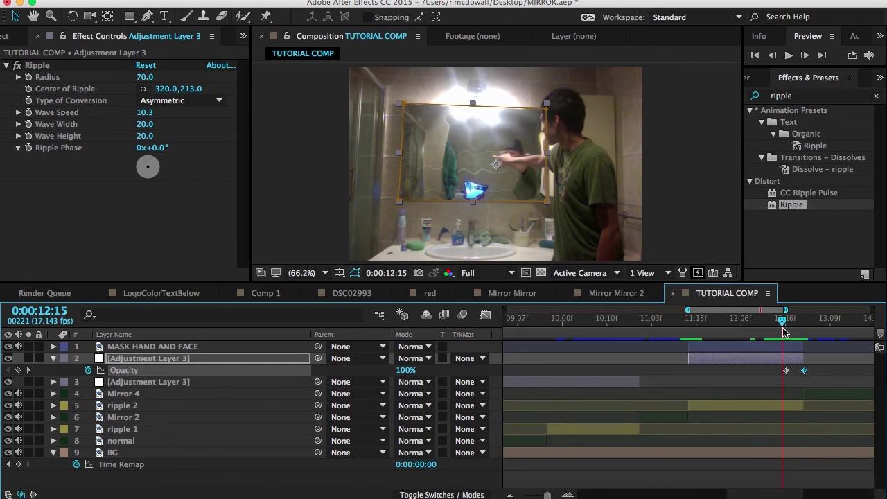
key("Delete")
key("o")
left_click(783, 333)
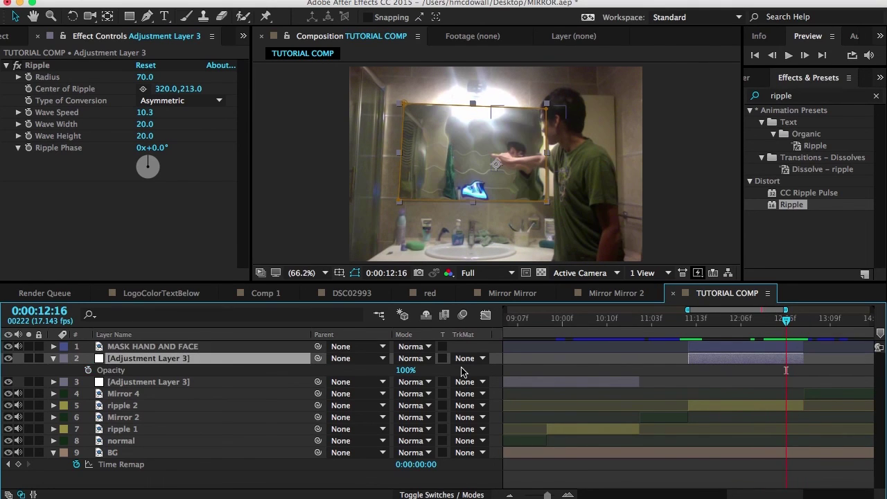
Step: Keyframe Mask 1's Expansion at 12:16 and shrink it near 13:03, checking the result
key("m")
key("m")
key("m")
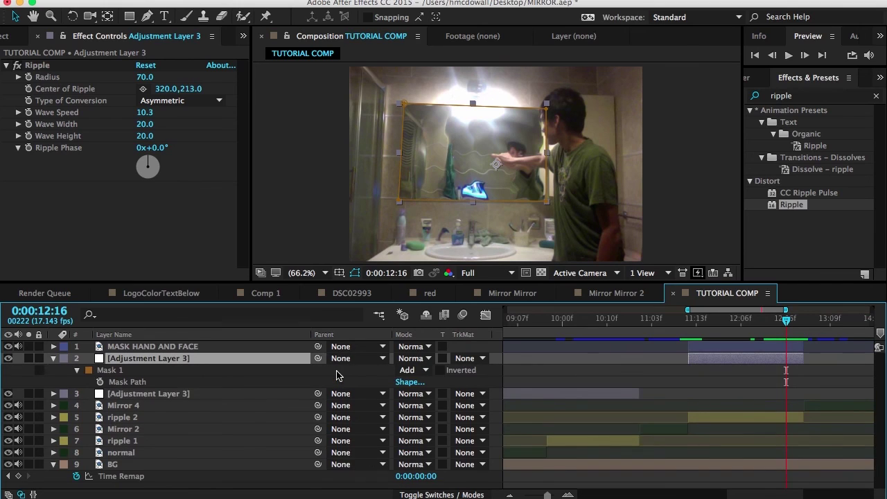
key("m")
key("m")
left_click(100, 417)
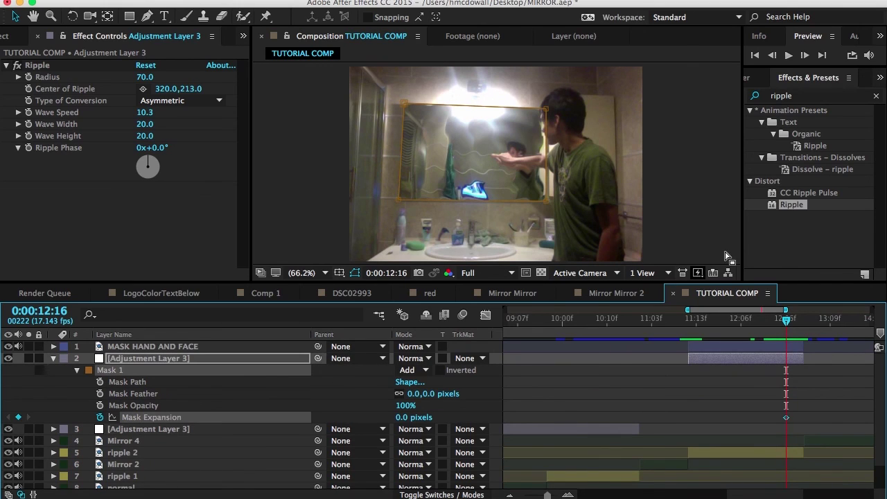
left_click(792, 323)
left_click(802, 325)
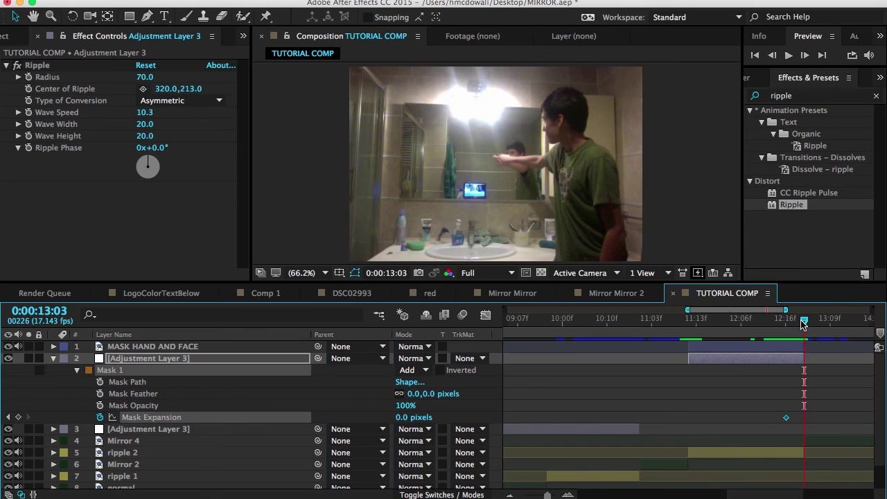
left_click_drag(402, 424, 385, 420)
mouse_move(804, 323)
left_mouse_down()
mouse_move(781, 326)
mouse_move(805, 334)
left_mouse_up()
Step: Shrink Mask Expansion to -161 pixels, drop its keyframes, and collapse the layer
left_click(804, 357)
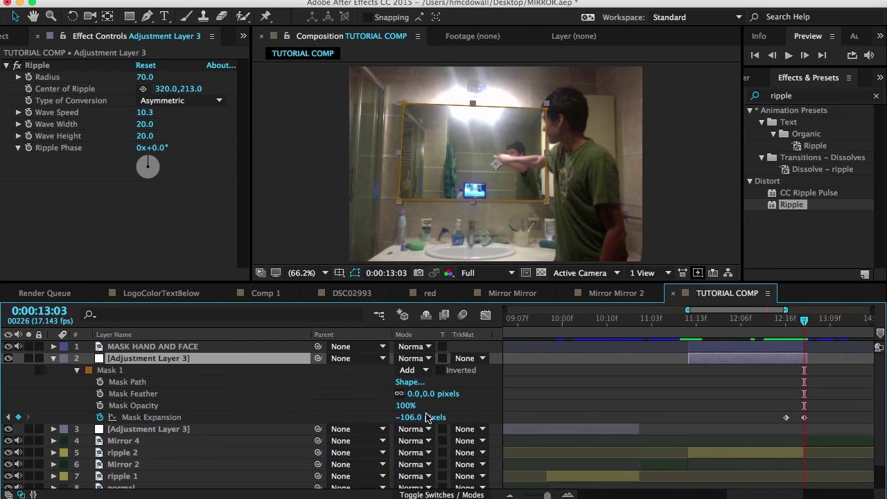
left_click_drag(427, 417, 375, 420)
left_click(280, 357)
left_click(100, 417)
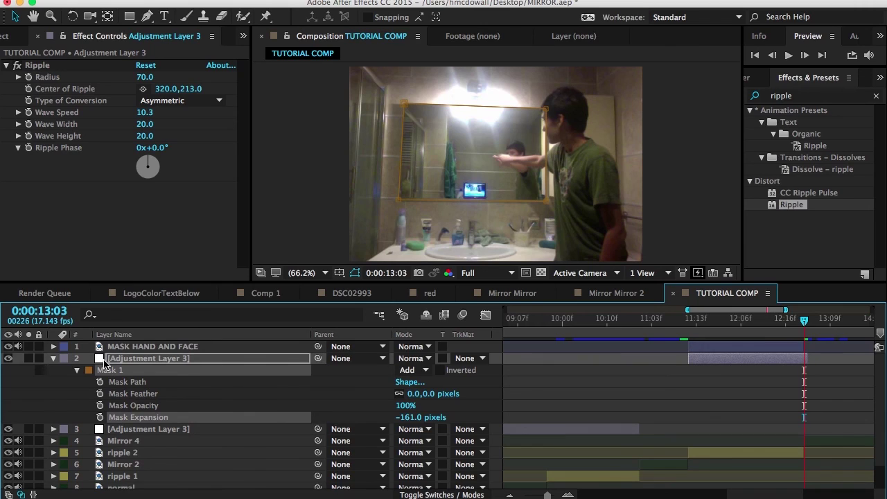
left_click(54, 359)
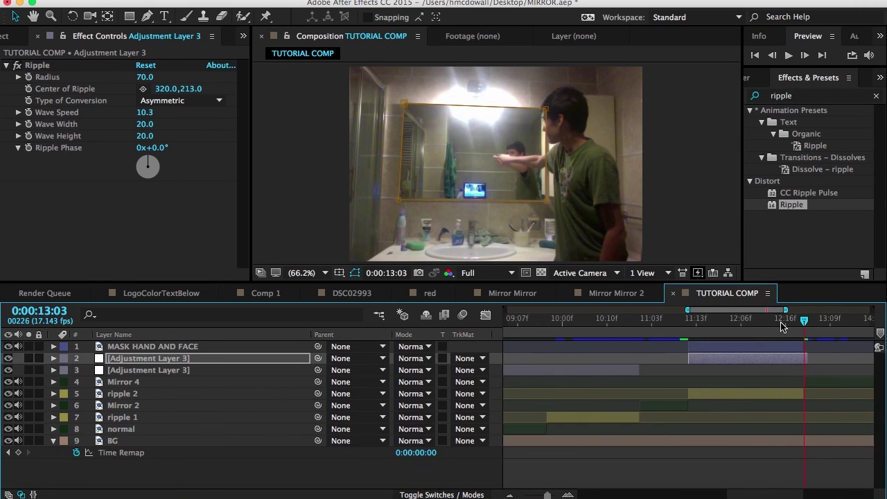
left_click_drag(781, 327, 755, 326)
left_click(683, 461)
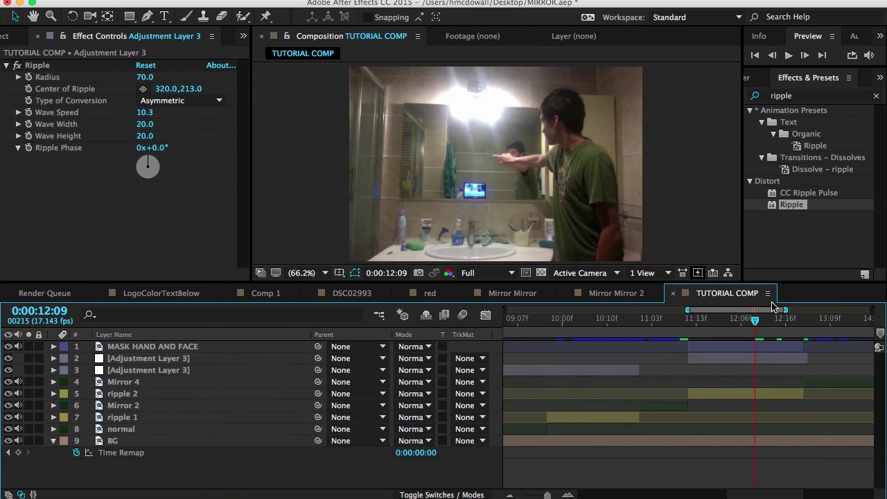
mouse_move(756, 326)
left_mouse_down()
mouse_move(675, 317)
mouse_move(751, 320)
left_mouse_up()
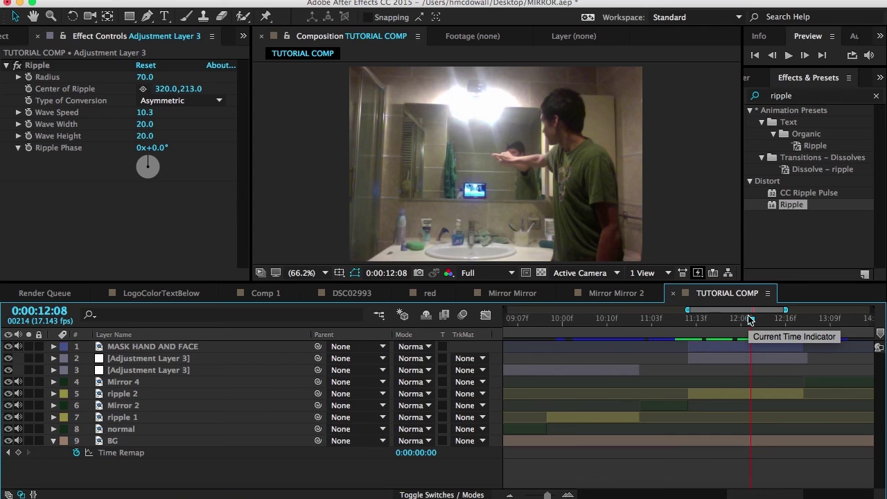
left_click_drag(751, 319, 726, 324)
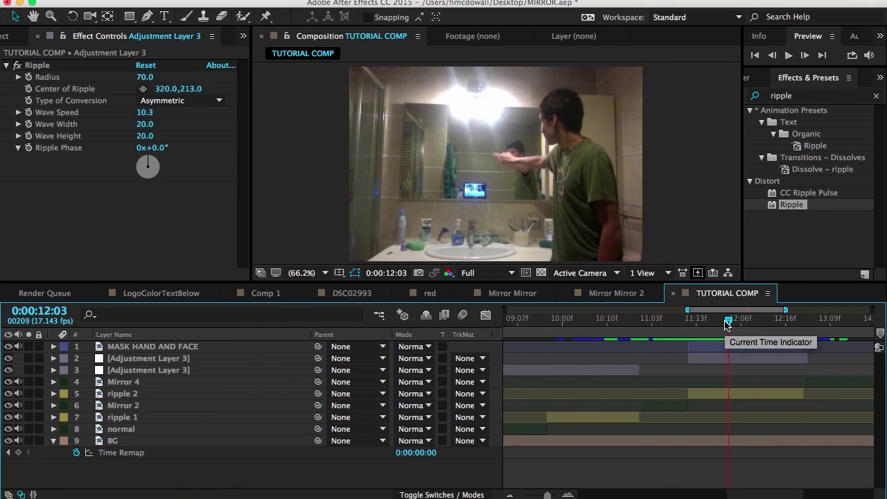
left_click_drag(727, 324, 723, 366)
left_click(719, 360)
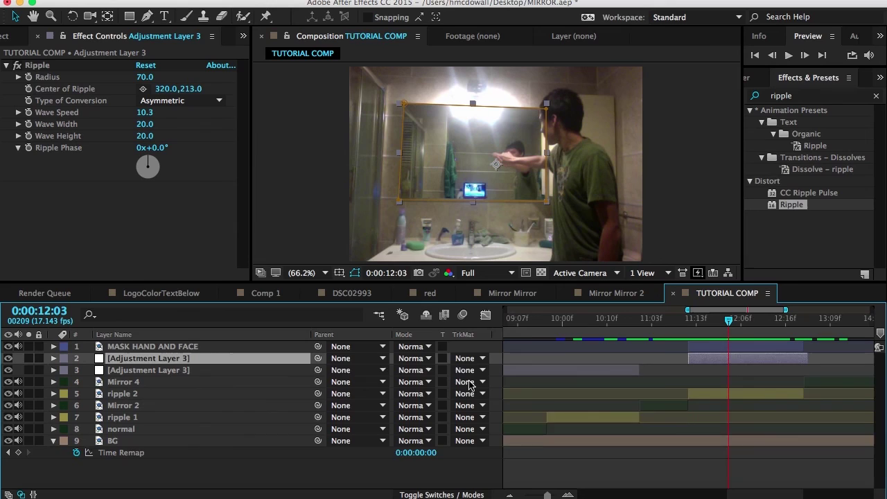
Step: After reviewing the ripple, set Mask 1's Expansion to 0 pixels and scrub back to 11:07
key("t")
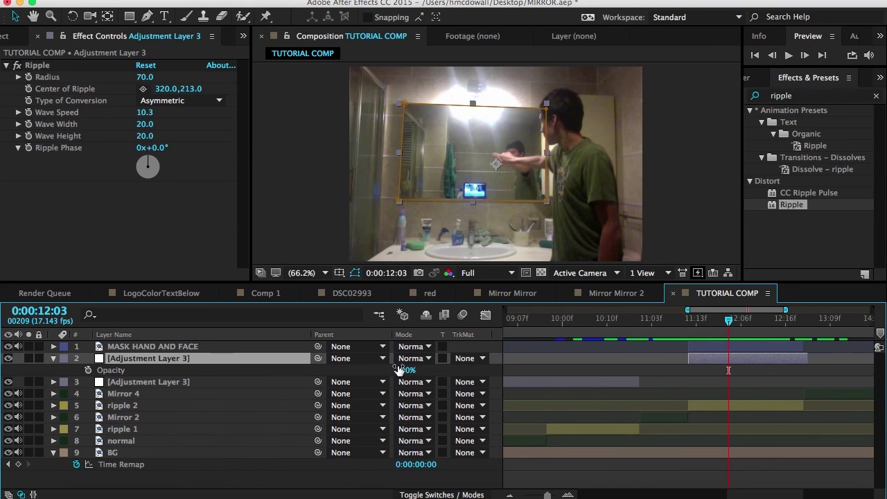
key("t")
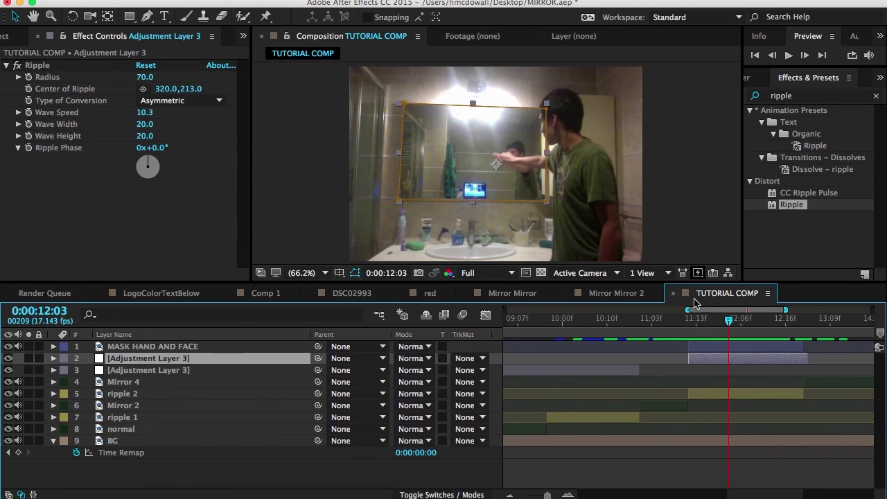
left_click_drag(697, 331, 760, 326)
key("m")
key("m")
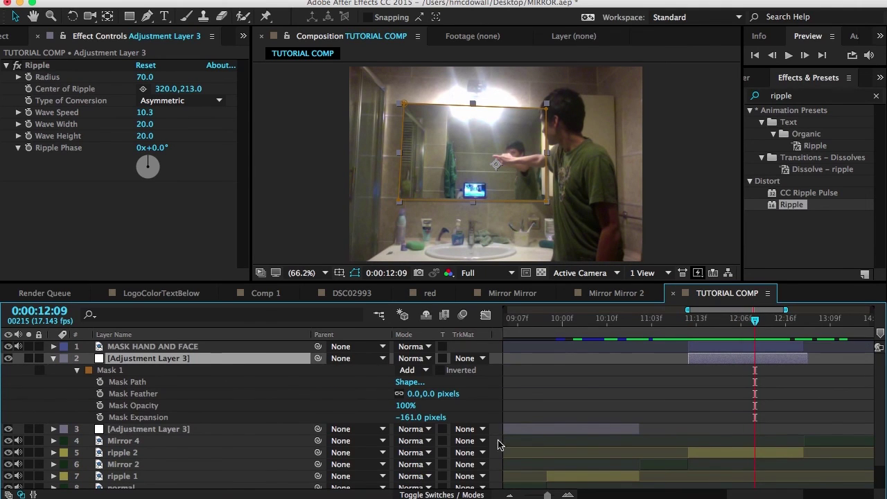
left_click(409, 417)
type("0")
key("Return")
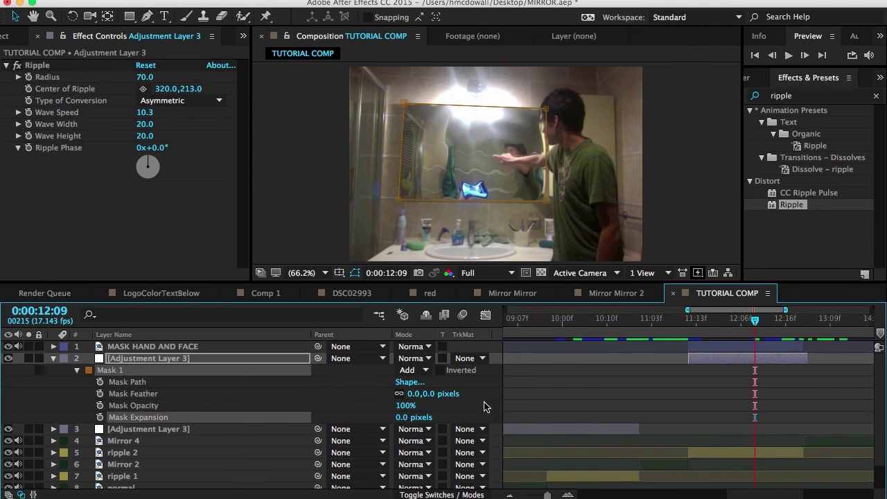
left_click_drag(754, 319, 675, 327)
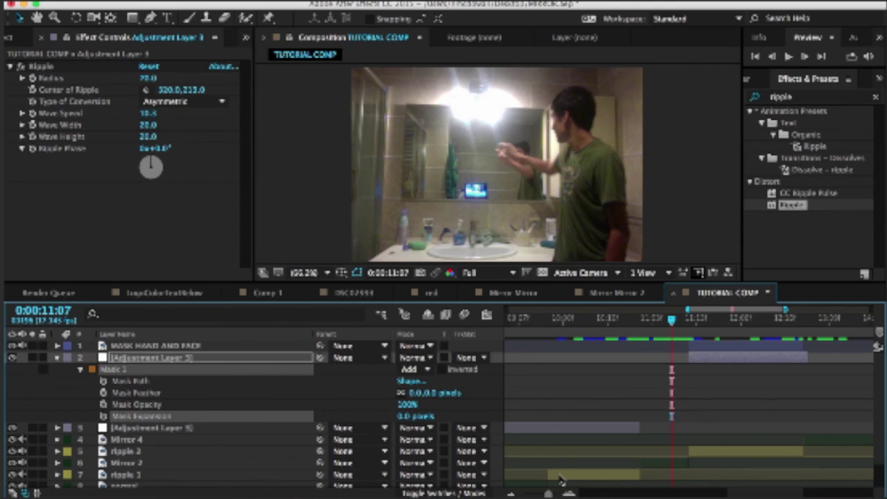